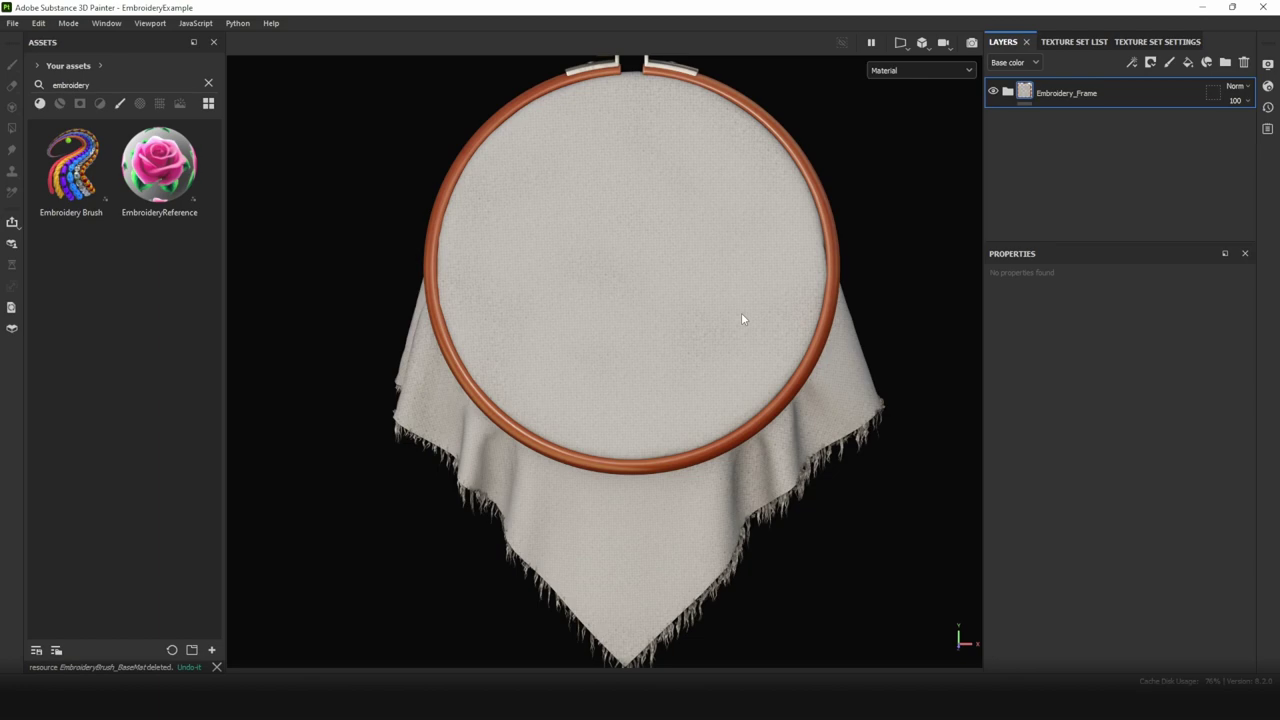
Step: Add Embroidery Brush.sppr and EmbroideryReference.sbsar from the EmbroideryPack folder to the resource import list and open its destination choices
mouse_move(639, 662)
left_click(638, 615)
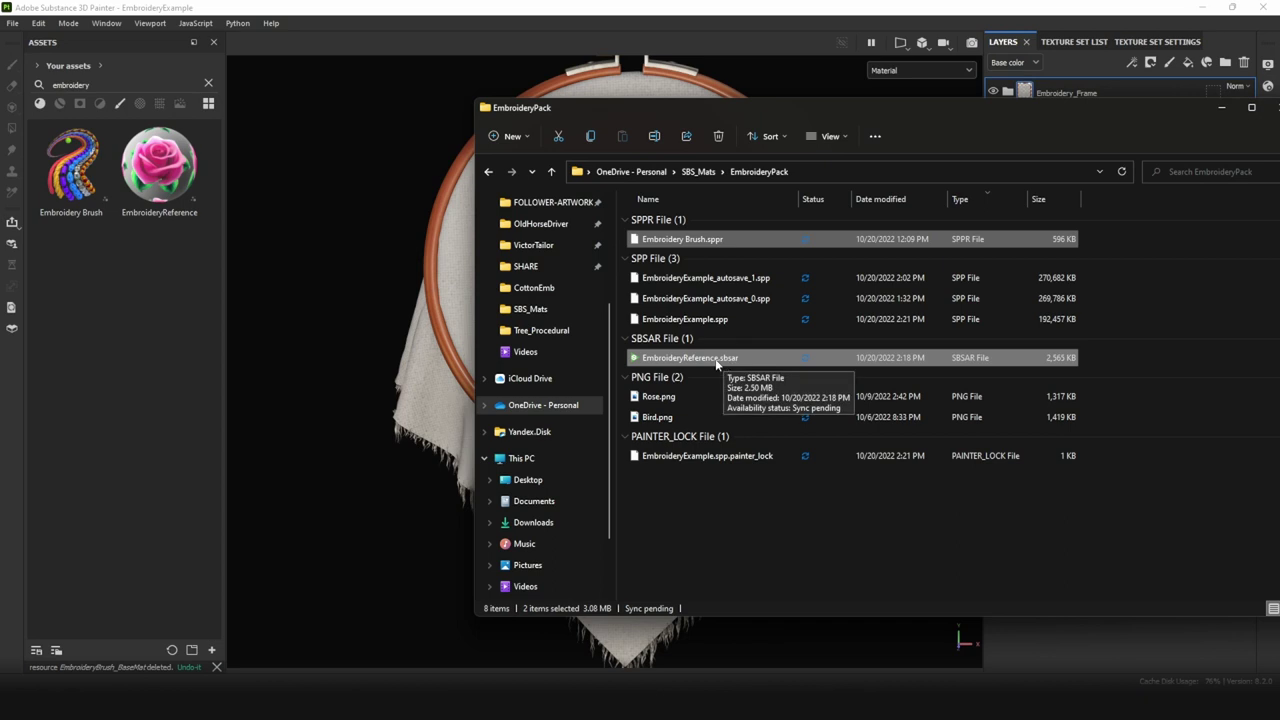
mouse_move(704, 360)
left_mouse_down()
mouse_move(658, 398)
mouse_move(130, 352)
left_mouse_up()
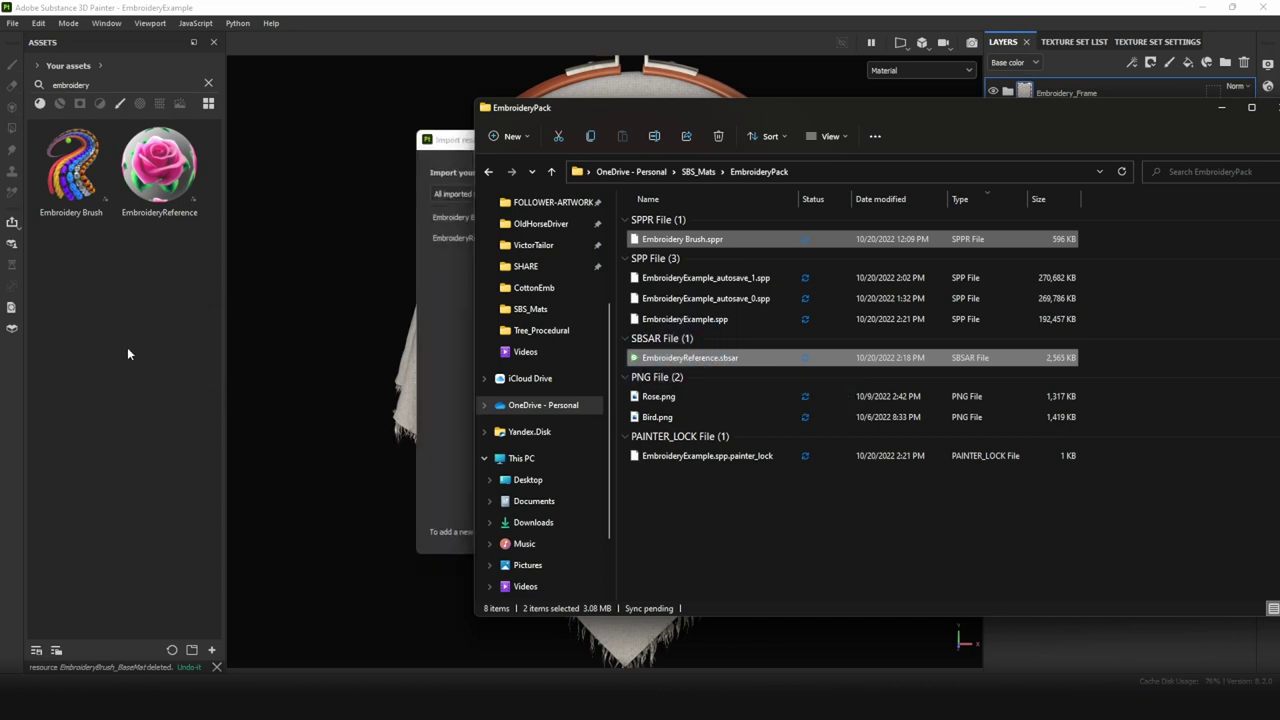
left_click(1221, 110)
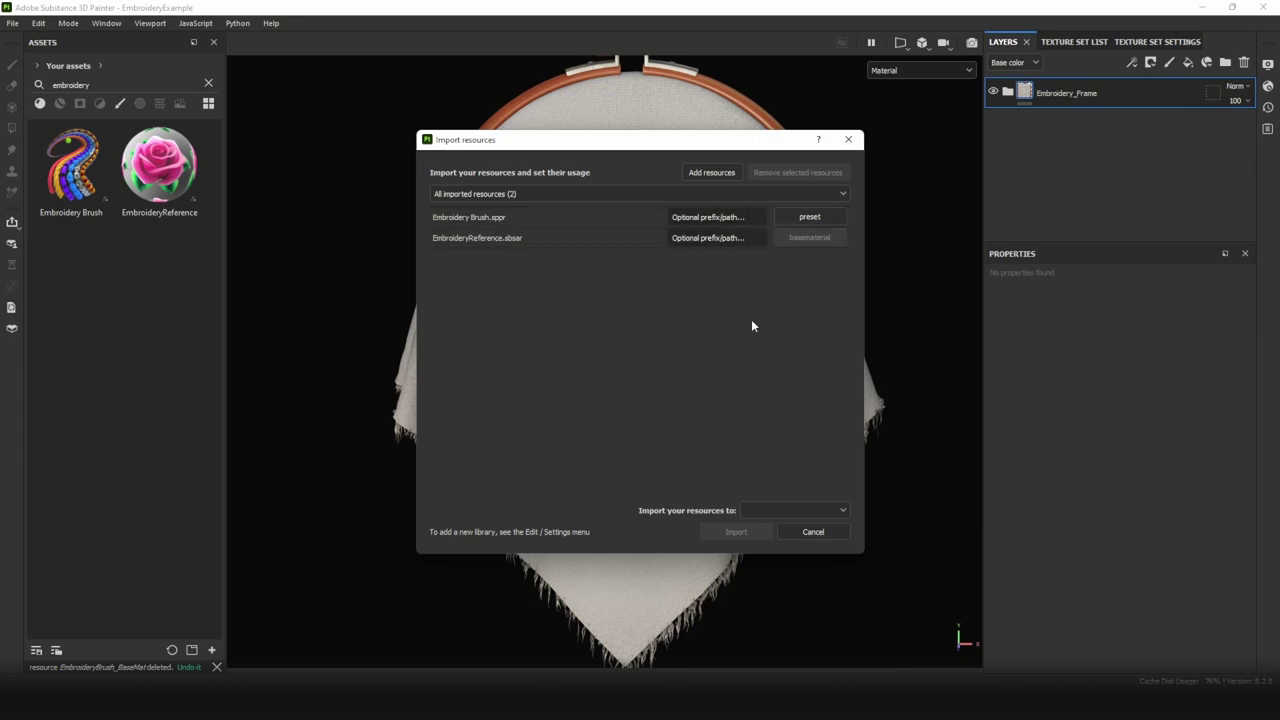
left_click(781, 512)
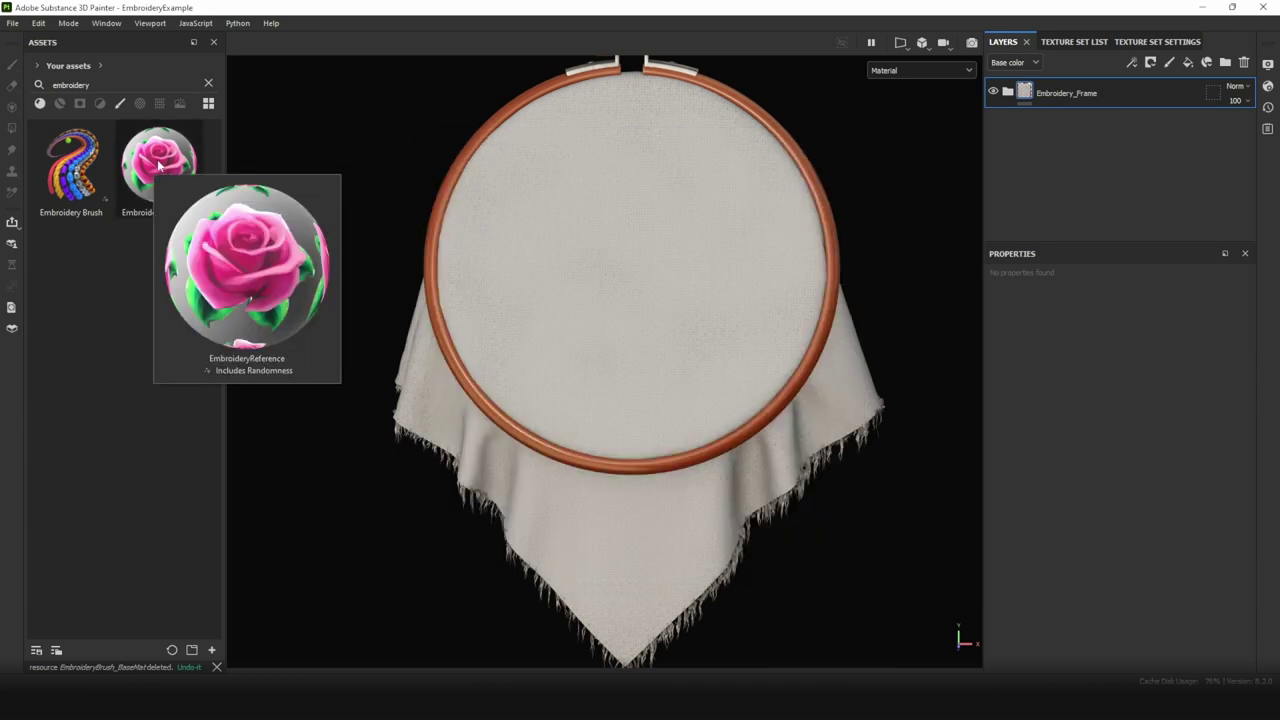
Step: Place the EmbroideryReference material on the fabric as a warp-projected layer, enlarging and positioning the rose to fill most of the hoop
left_click_drag(158, 166, 632, 270)
scroll(640, 265, "up", 3)
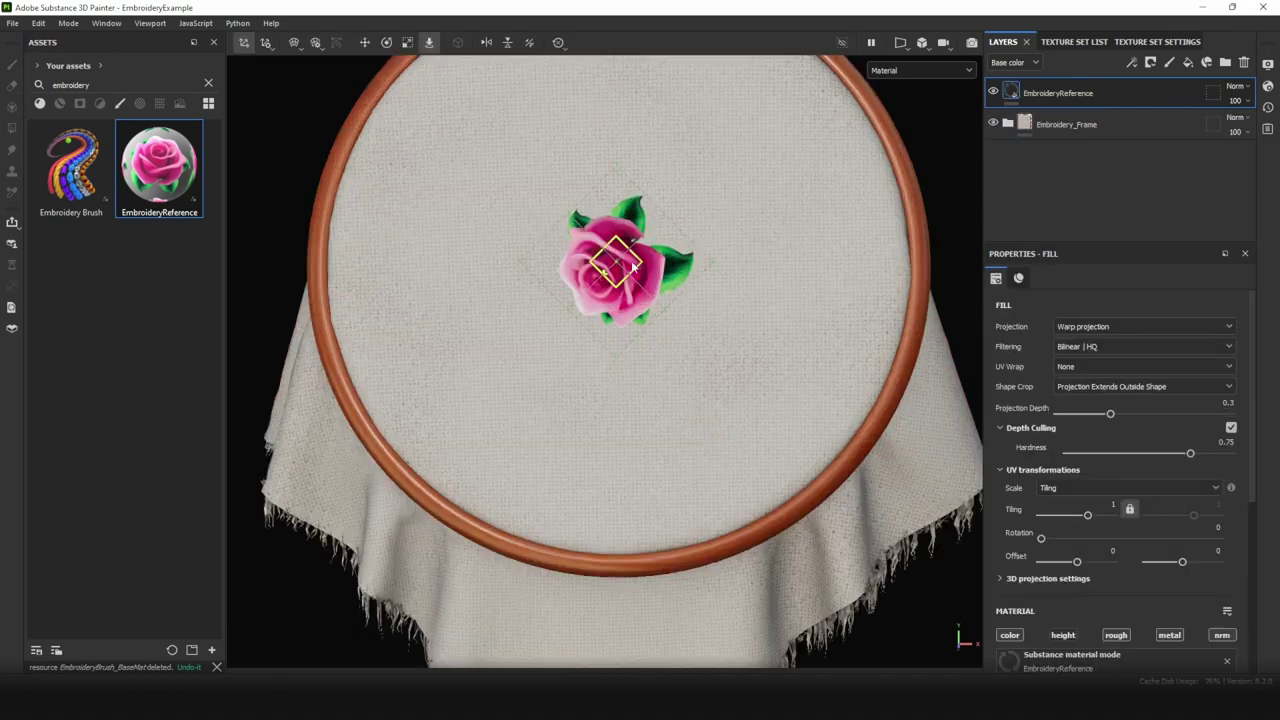
left_click_drag(591, 388, 704, 345)
key("ctrl+z")
key("r")
left_click_drag(620, 265, 757, 270)
middle_click_drag(757, 271, 753, 323, "alt")
key("w")
left_click_drag(637, 300, 650, 291)
Step: Import Bird.png from the EmbroideryPack folder as a texture into the project 'EmbroideryExample'
mouse_move(1008, 451)
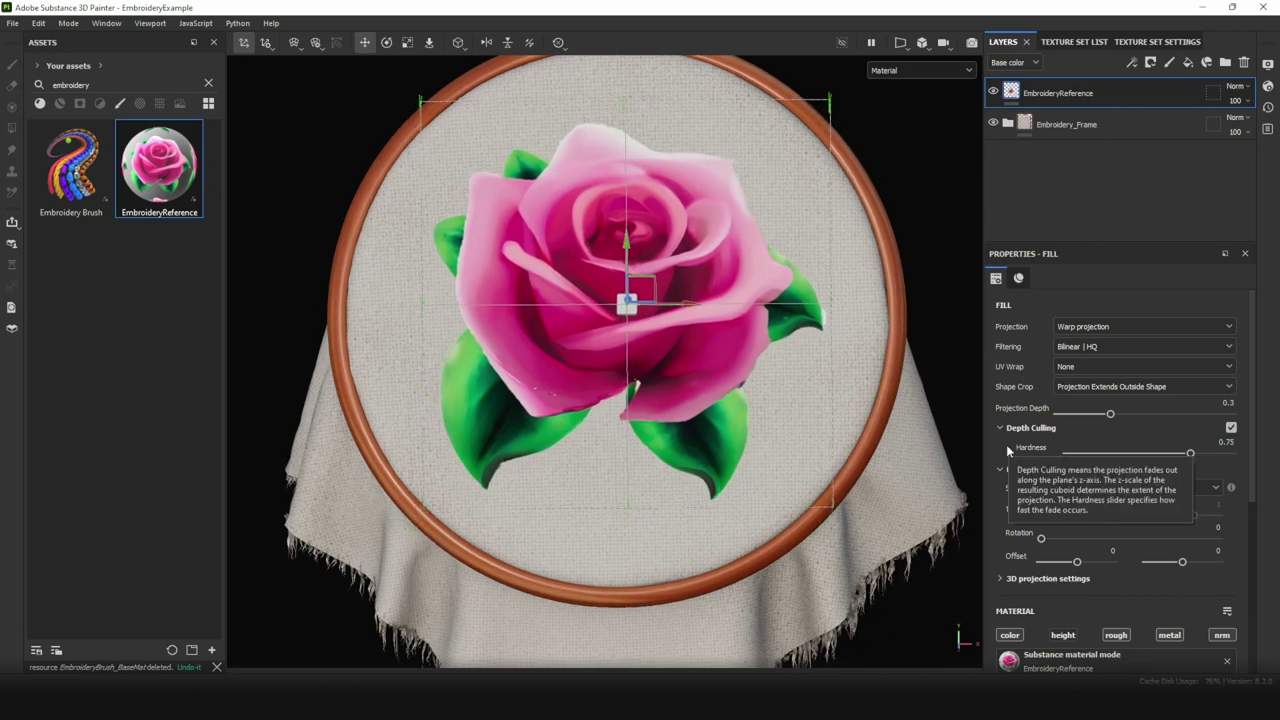
scroll(1008, 451, "down", 5)
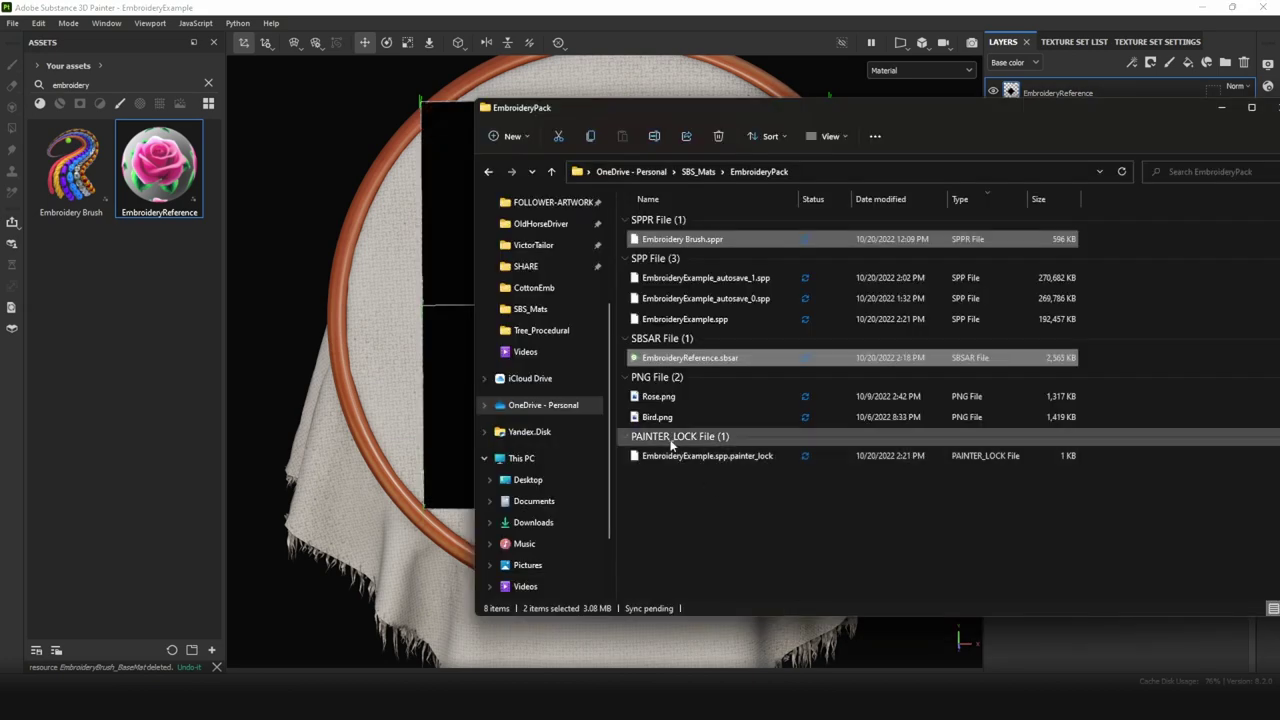
left_click(664, 418)
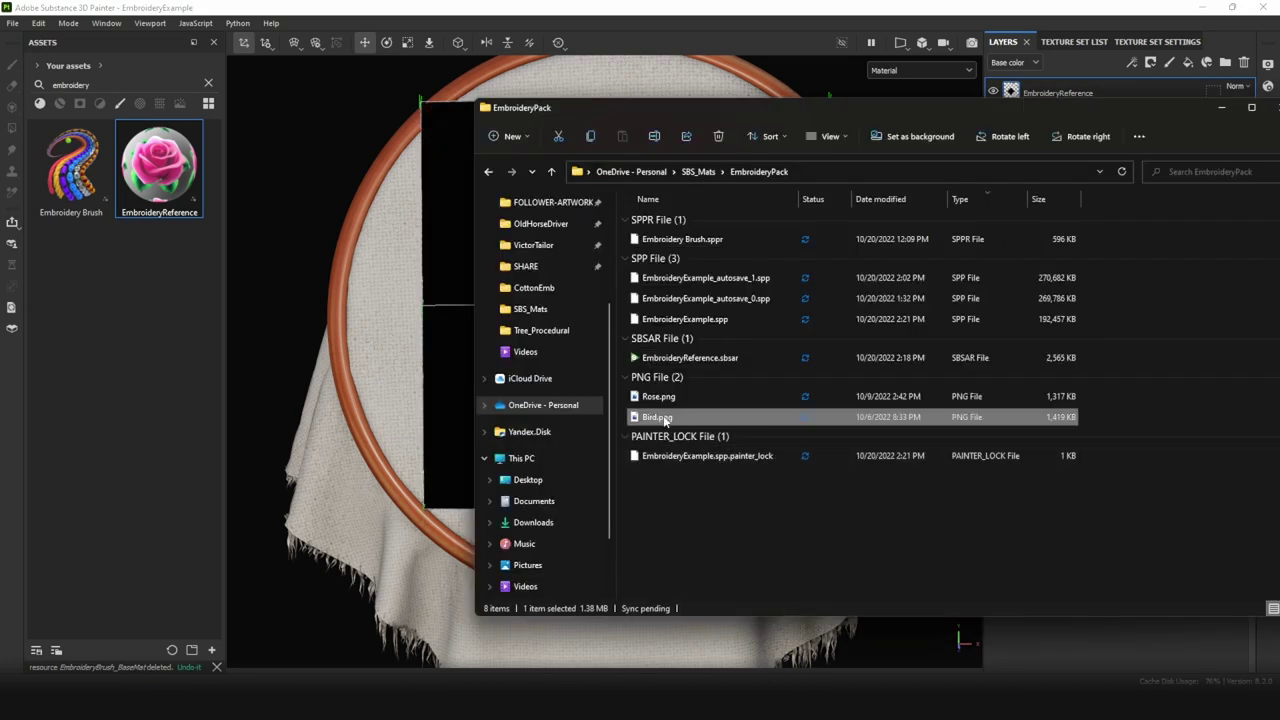
mouse_move(665, 421)
left_mouse_down()
mouse_move(590, 448)
mouse_move(150, 340)
left_mouse_up()
left_click(433, 274)
left_click(810, 216)
left_click(835, 269)
left_click(775, 510)
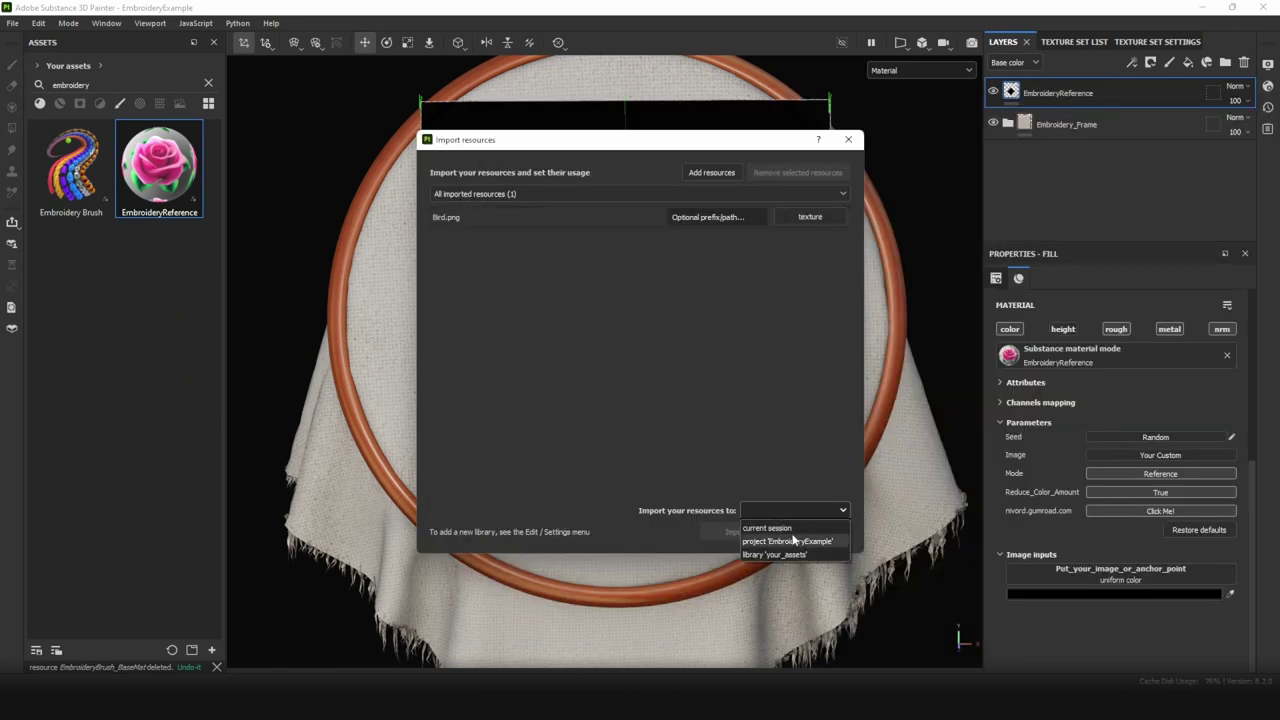
left_click(782, 545)
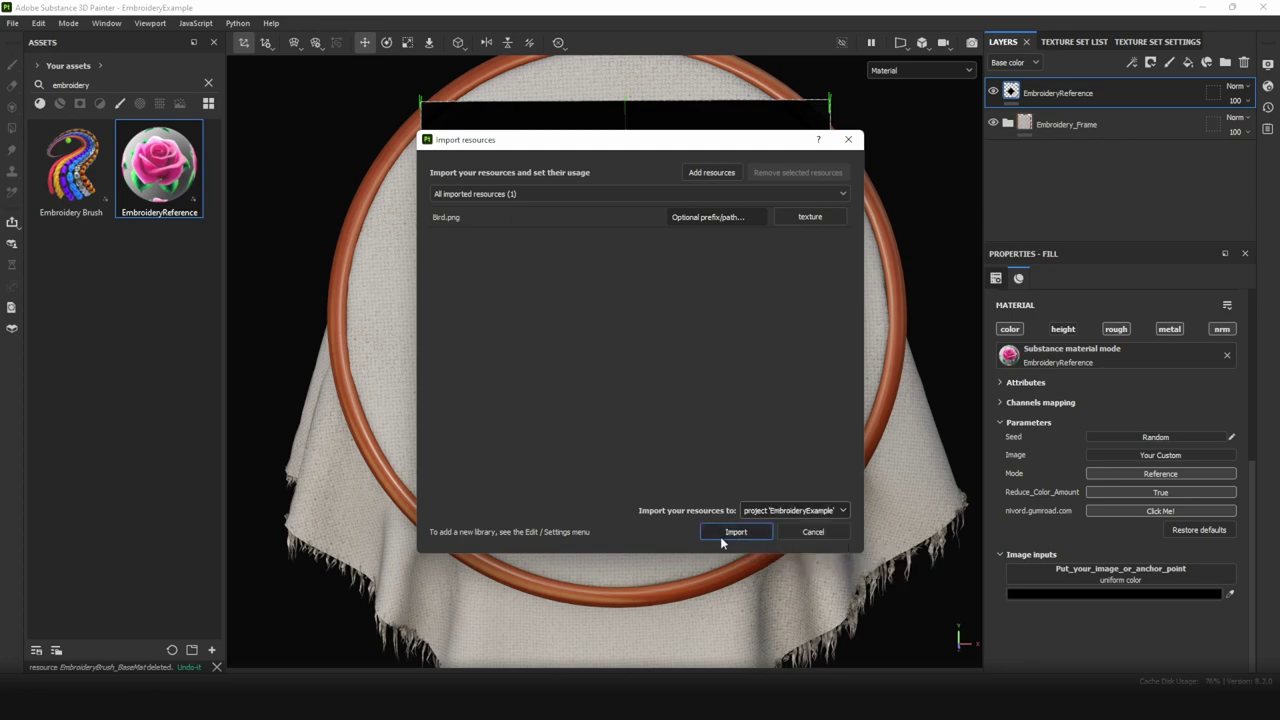
left_click(735, 532)
Step: Assign the Bird texture to the Put_your_image_or_anchor_point input and shift the projection slightly left and down within the hoop
left_click_drag(71, 590, 1072, 580)
left_click_drag(653, 284, 618, 294)
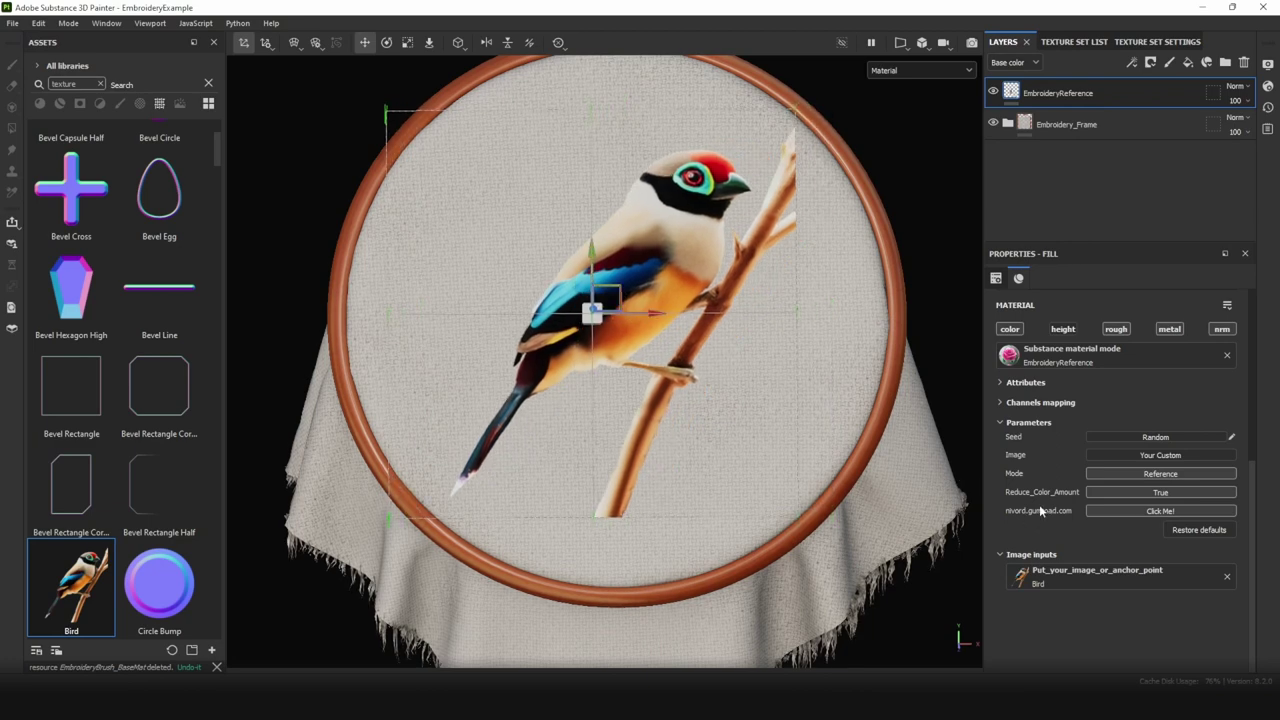
Step: Preview the bird image in Cross Stitch mode up close and return the mode to Reference
left_click(1114, 473)
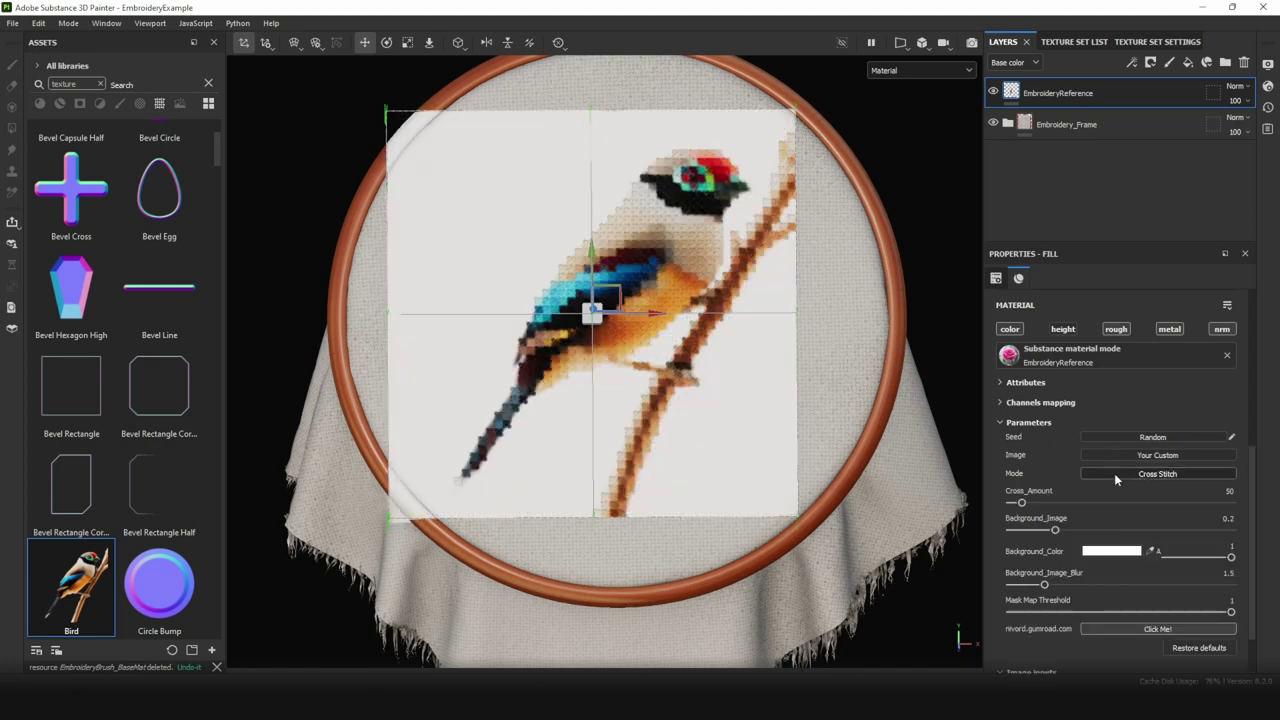
scroll(656, 300, "up", 5)
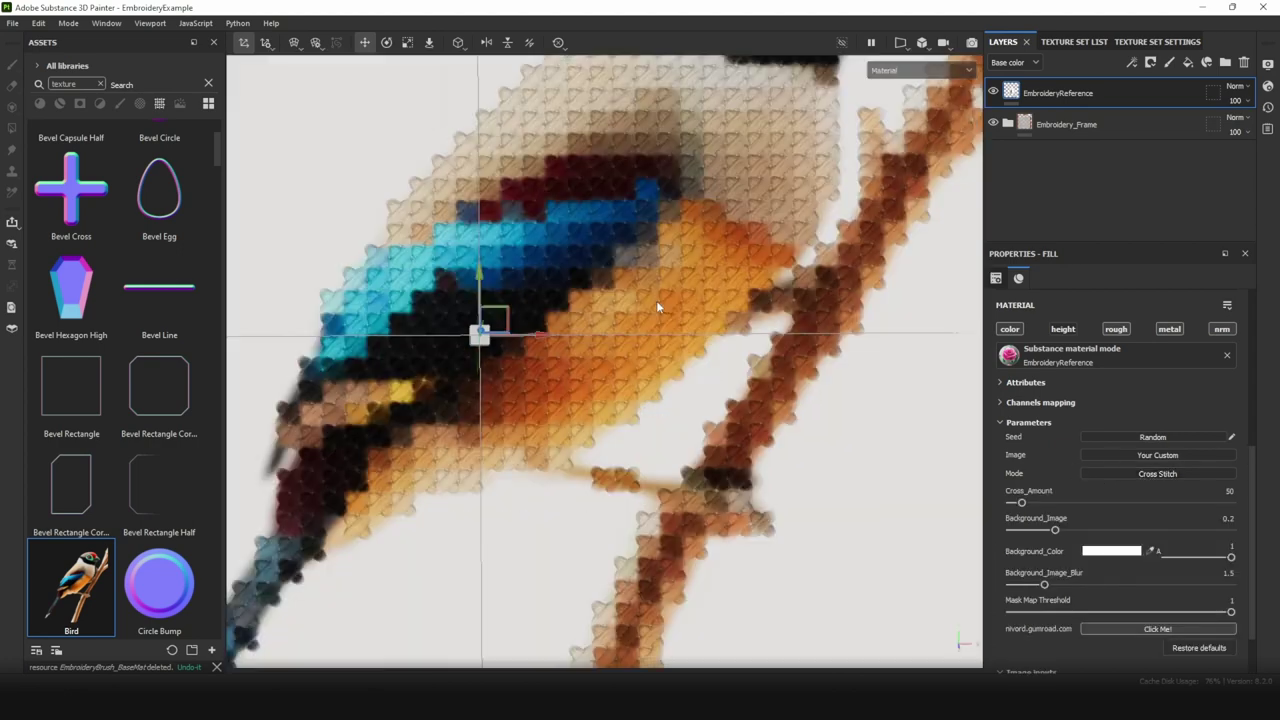
scroll(658, 300, "down", 2)
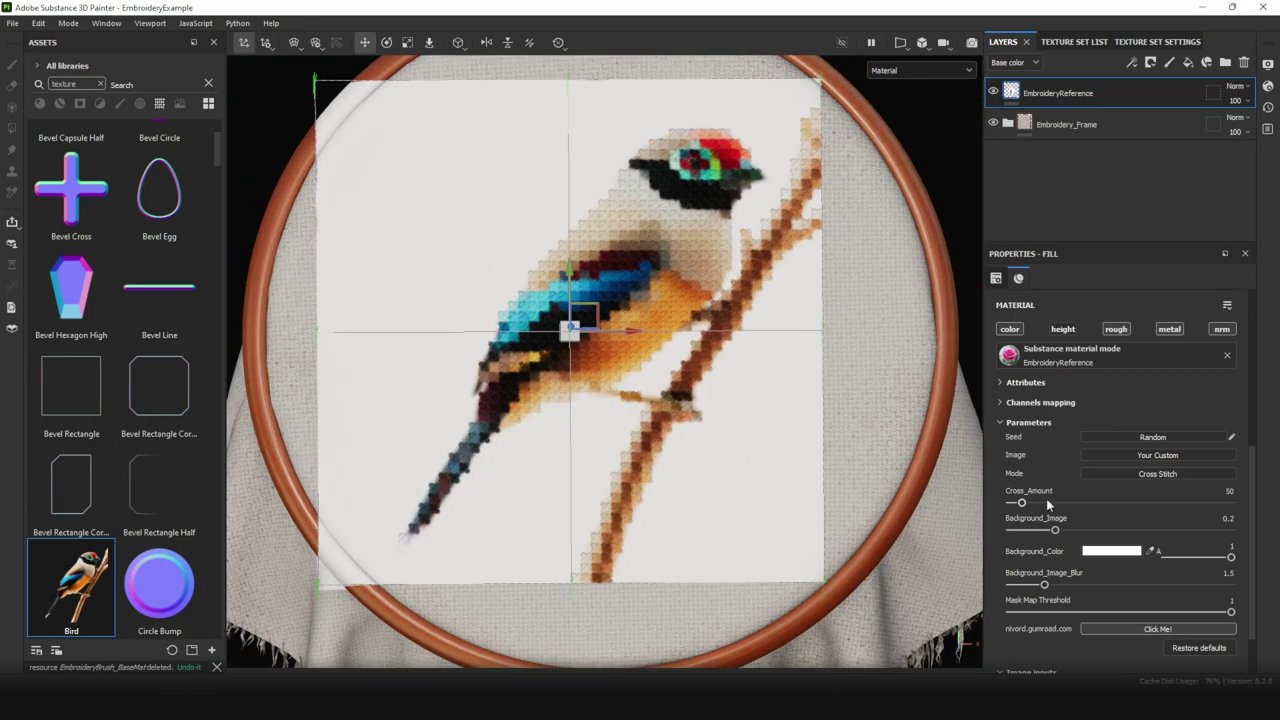
left_click(1124, 477)
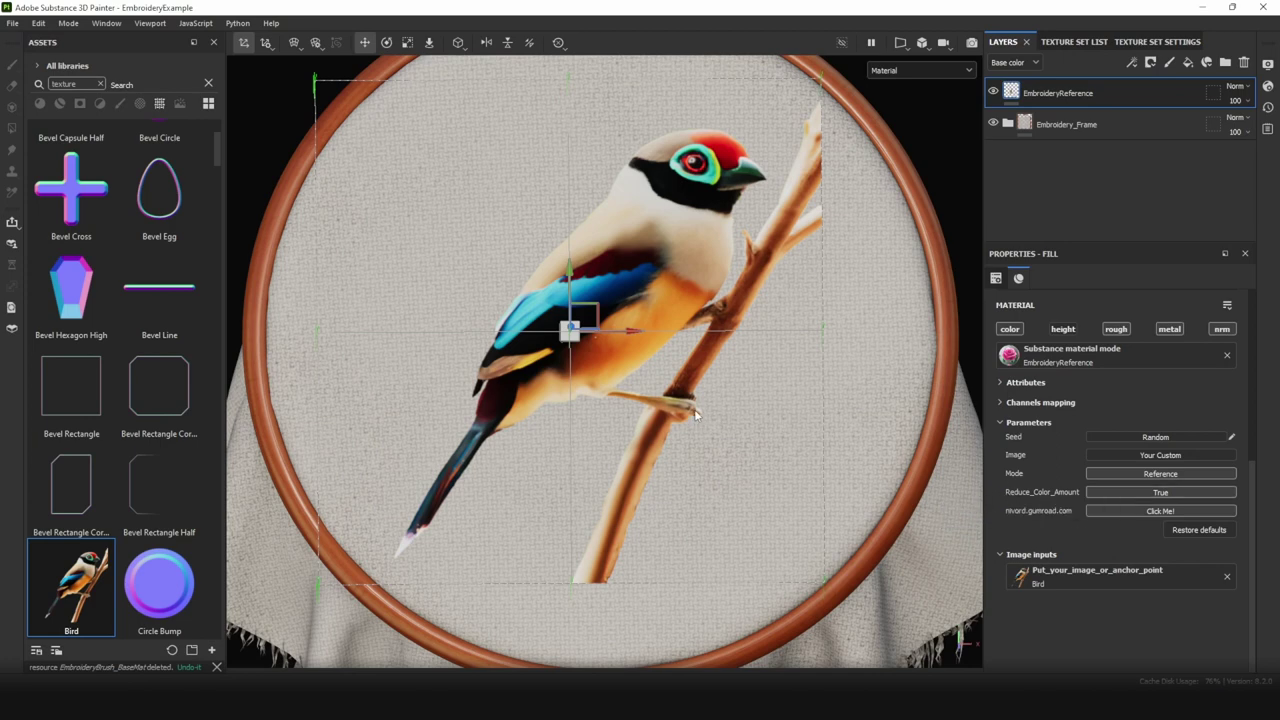
Step: Set Reduce_Color_Amount to False and Image_Color_Amount to 5, trying 10 and 2 first to compare the bird's color areas
left_click(1131, 494)
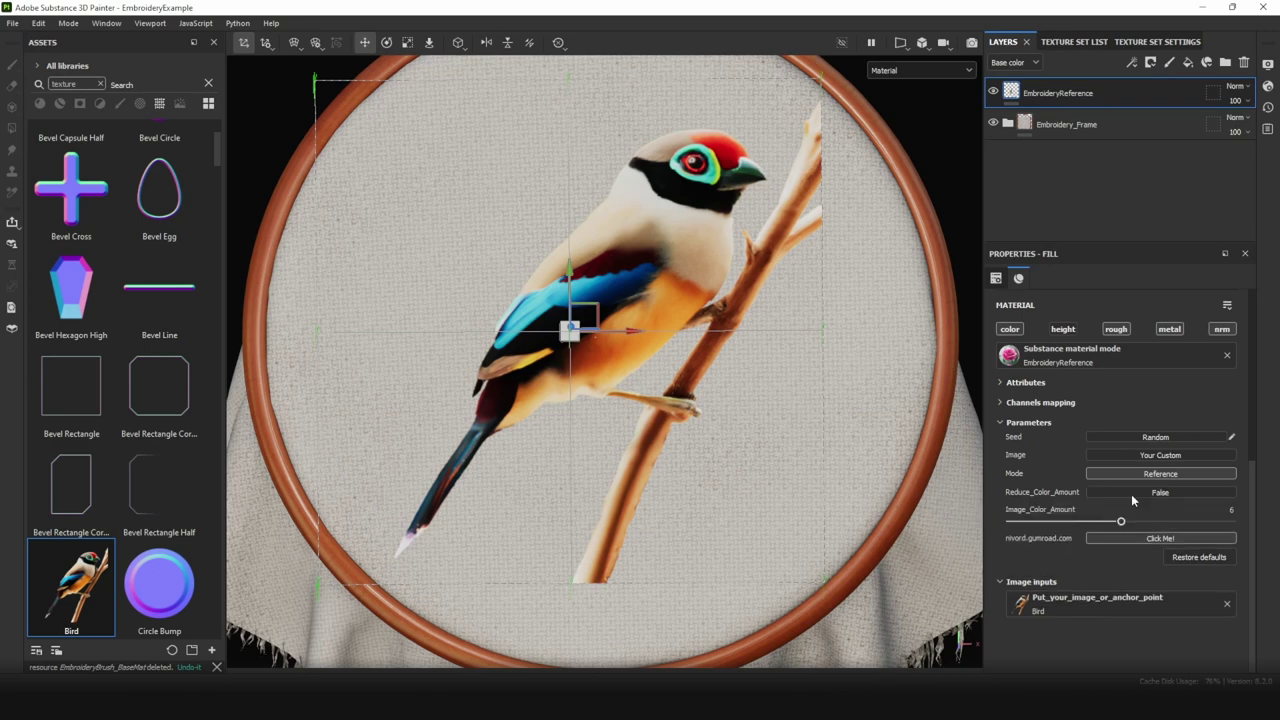
scroll(651, 196, "up", 5)
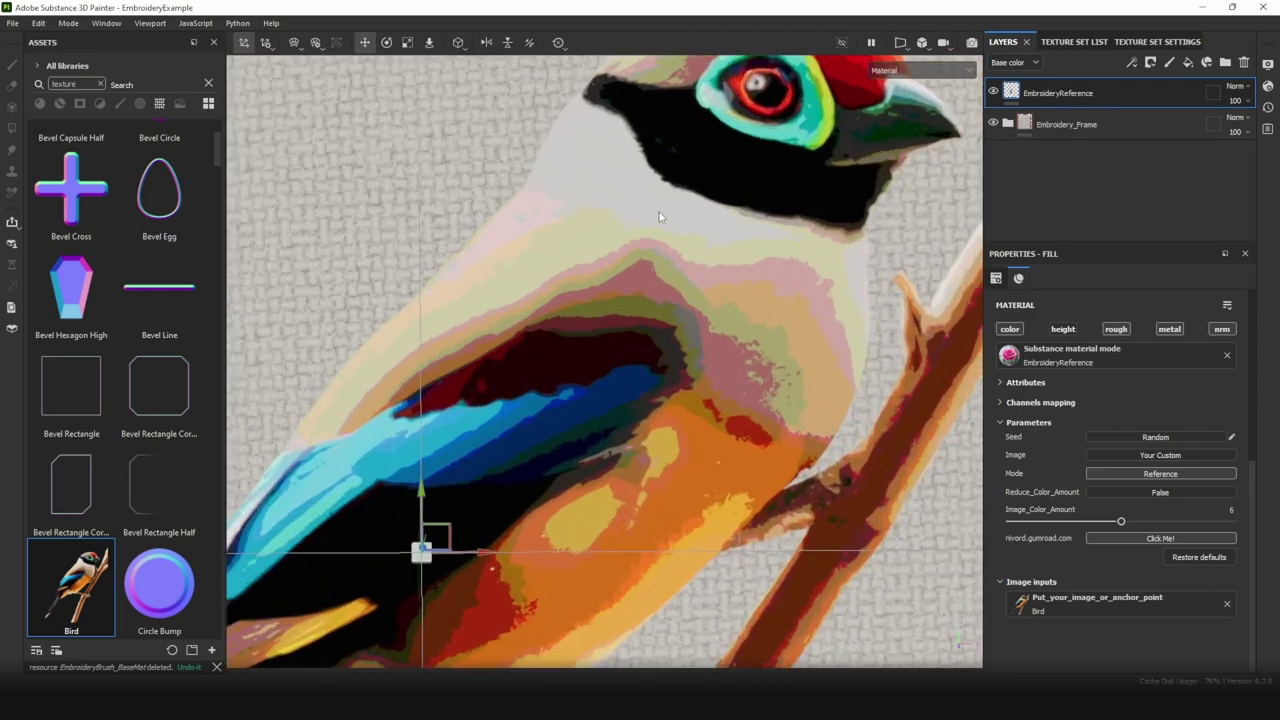
scroll(679, 233, "down", 2)
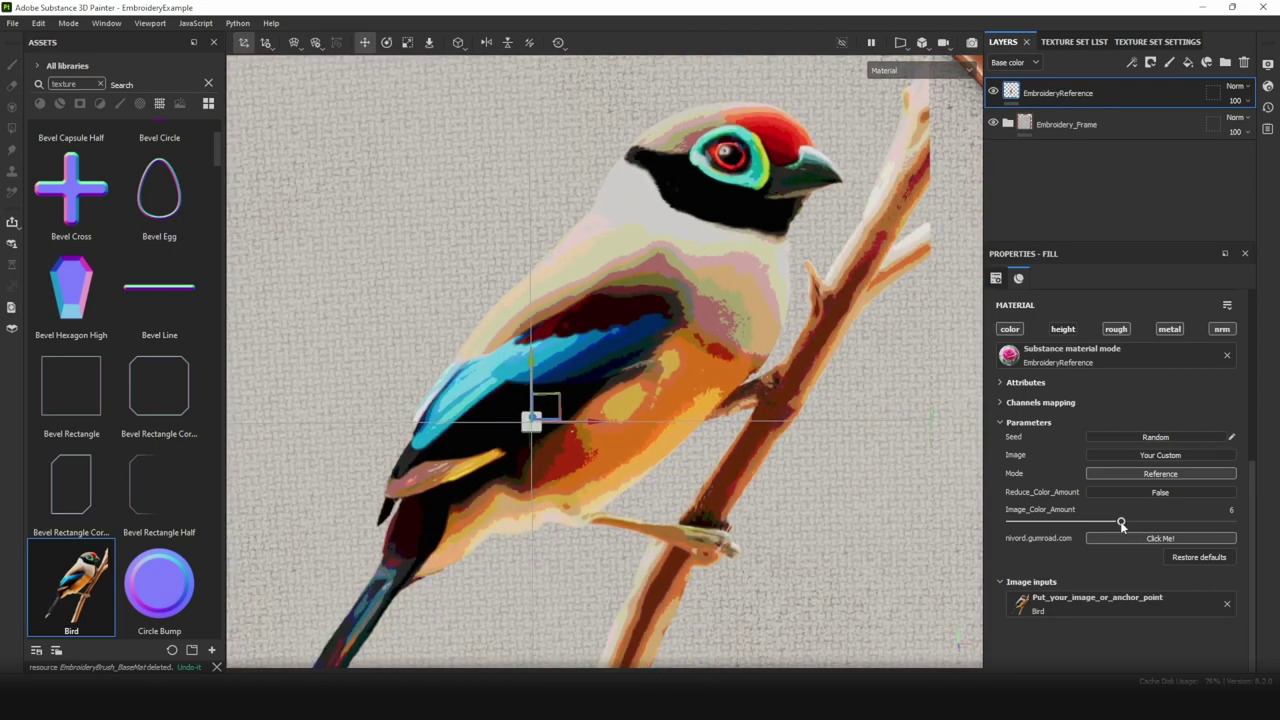
left_click_drag(1121, 523, 1237, 523)
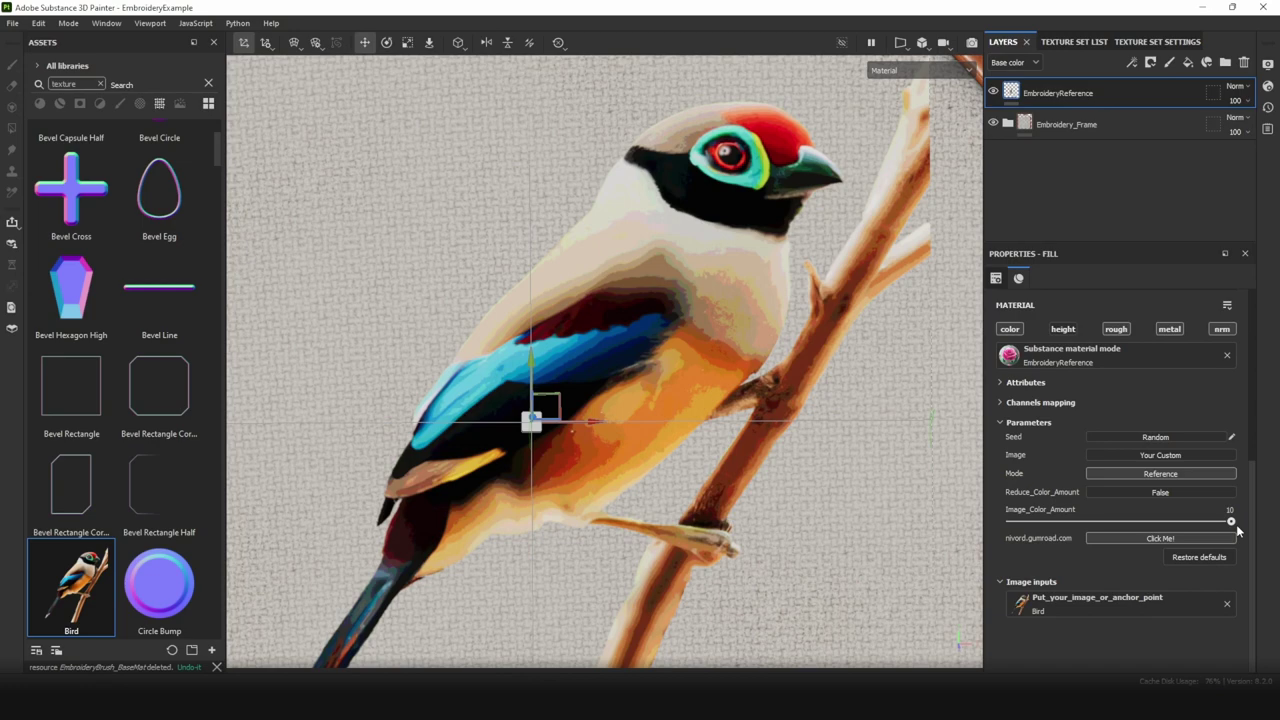
left_click_drag(1226, 523, 1011, 523)
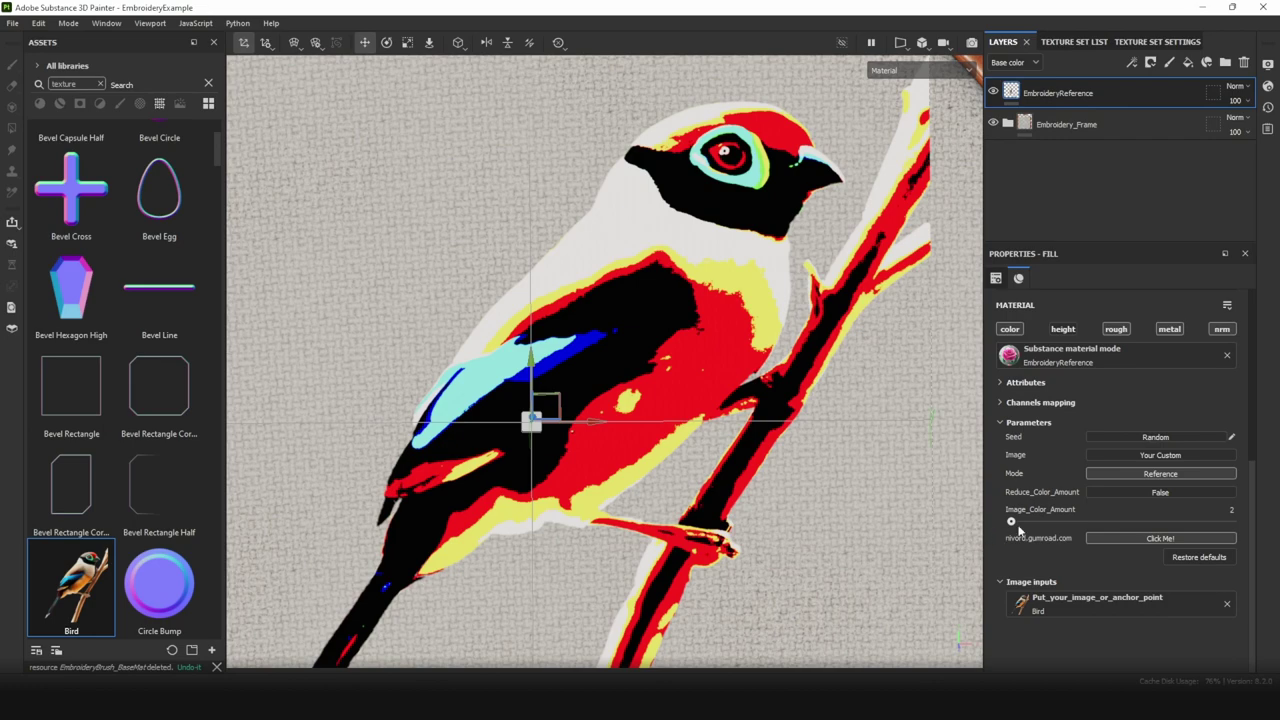
left_click_drag(1011, 523, 1089, 530)
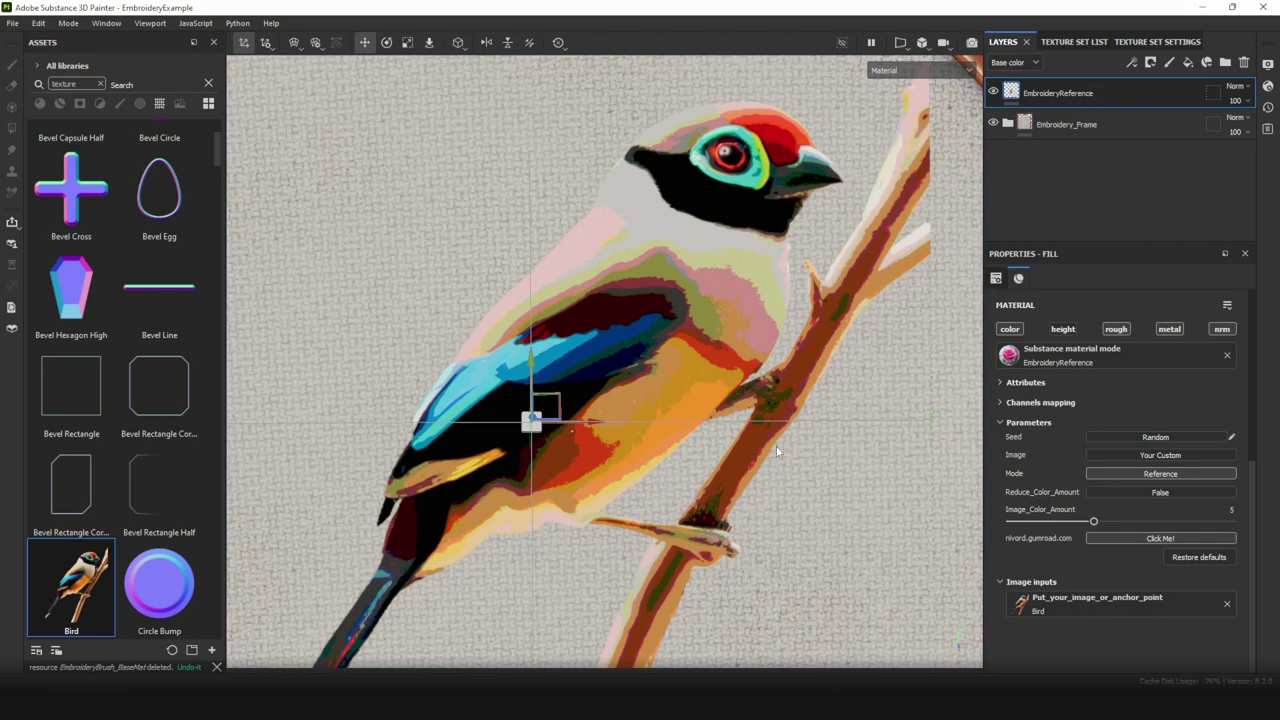
scroll(777, 451, "up", 5)
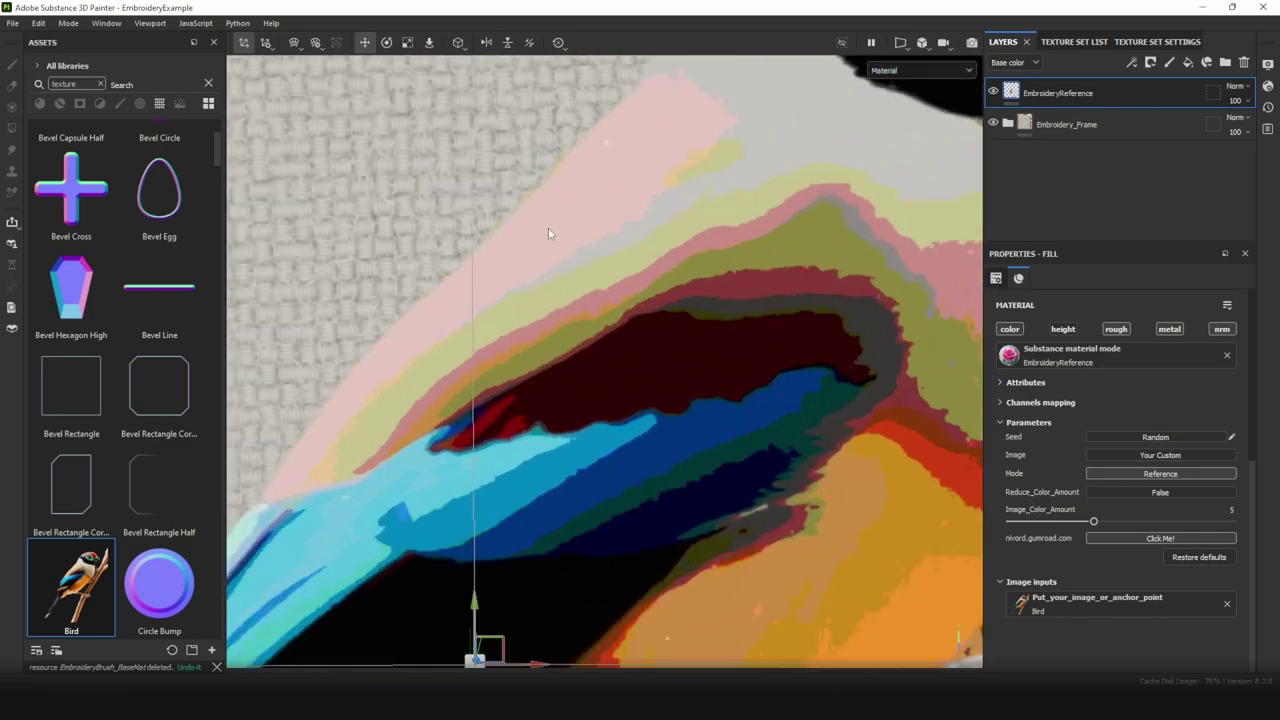
key("f")
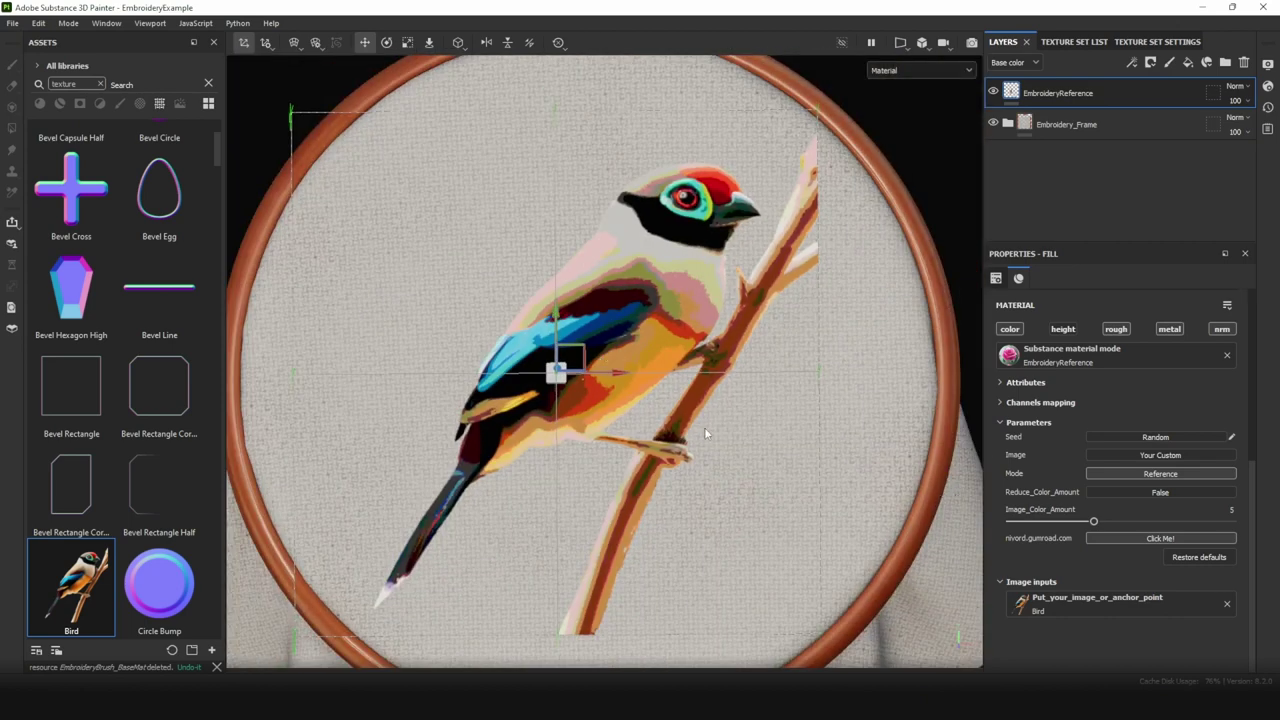
Step: Add a fill layer above EmbroideryReference with only the color channel active and set its base color to bright green 62FF00
key("f")
scroll(703, 333, "up", 3)
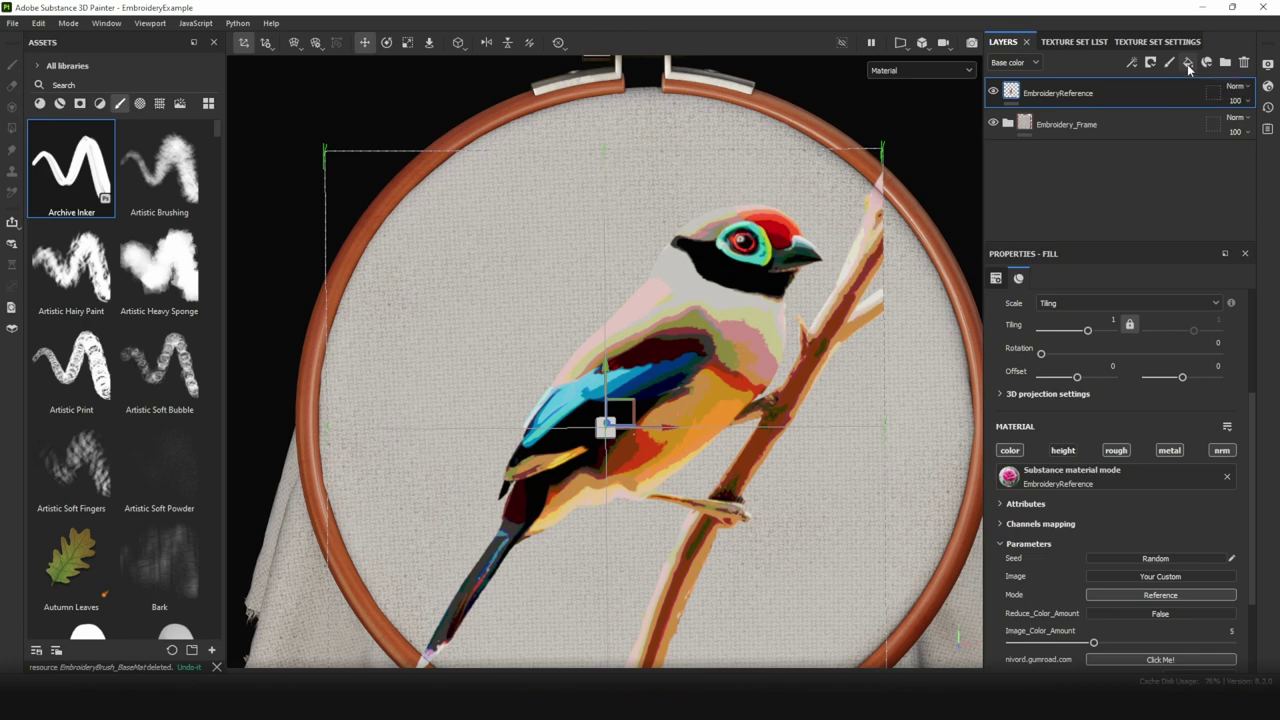
left_click(1188, 63)
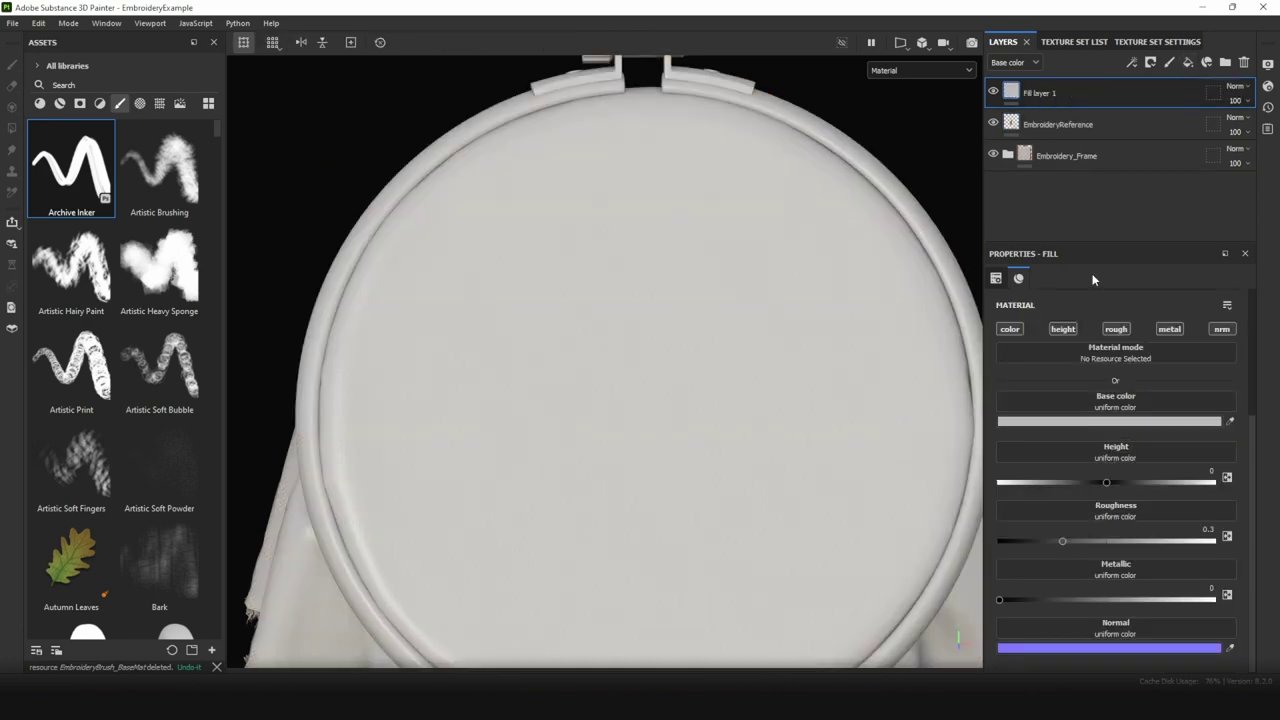
left_click(1010, 329)
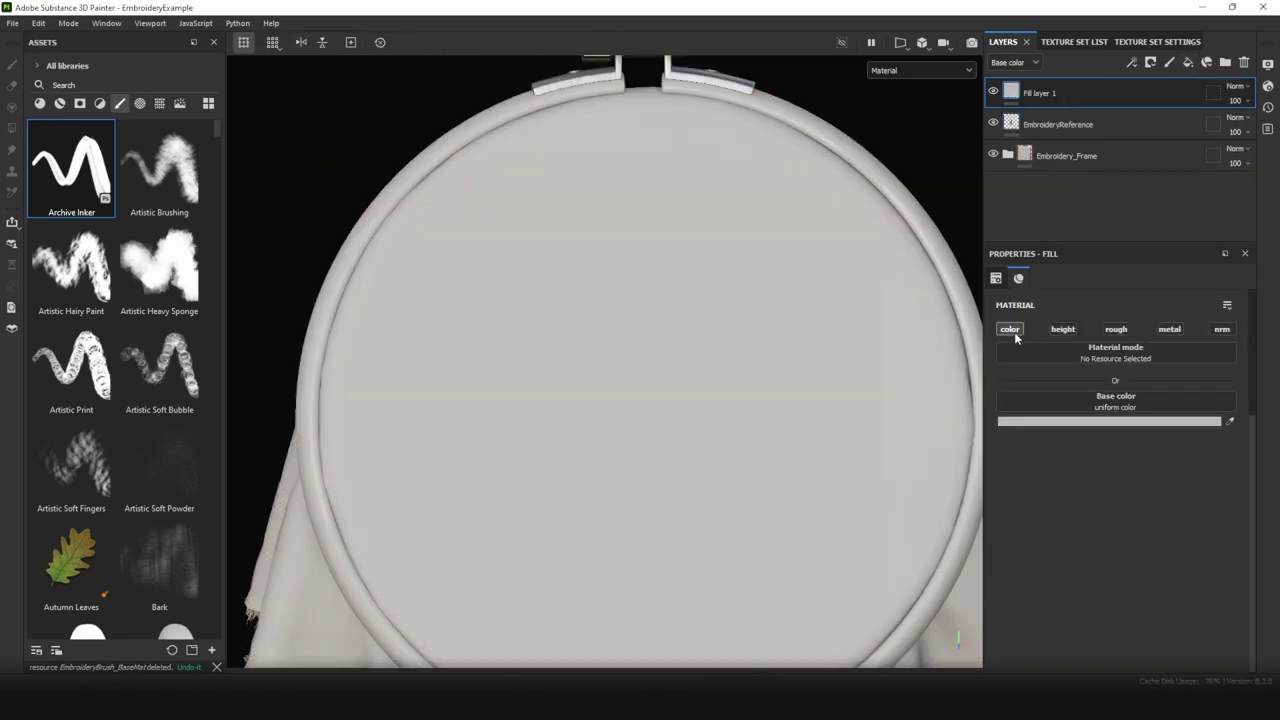
left_click(1110, 421)
left_click_drag(248, 440, 255, 414)
left_click_drag(227, 346, 269, 292)
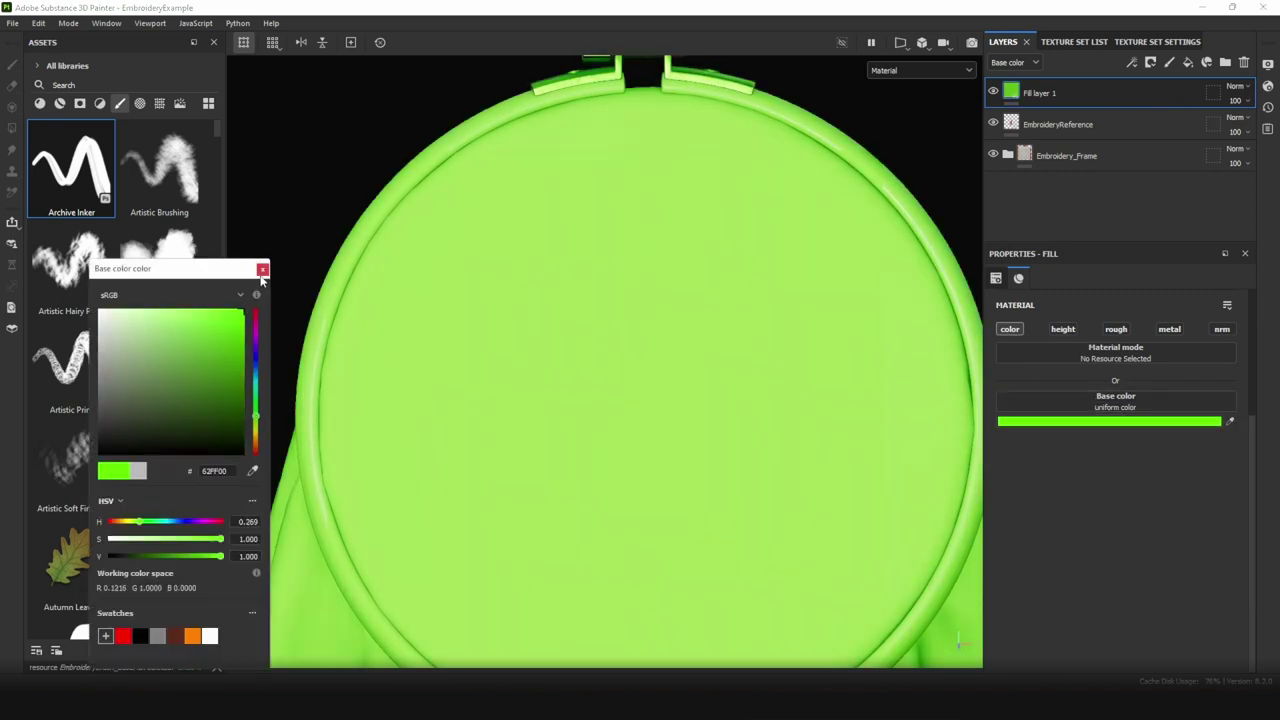
left_click(261, 270)
Step: Add a black mask to the green fill layer and ready a paint brush of size 1.35 with grayscale 1
right_click(1012, 97)
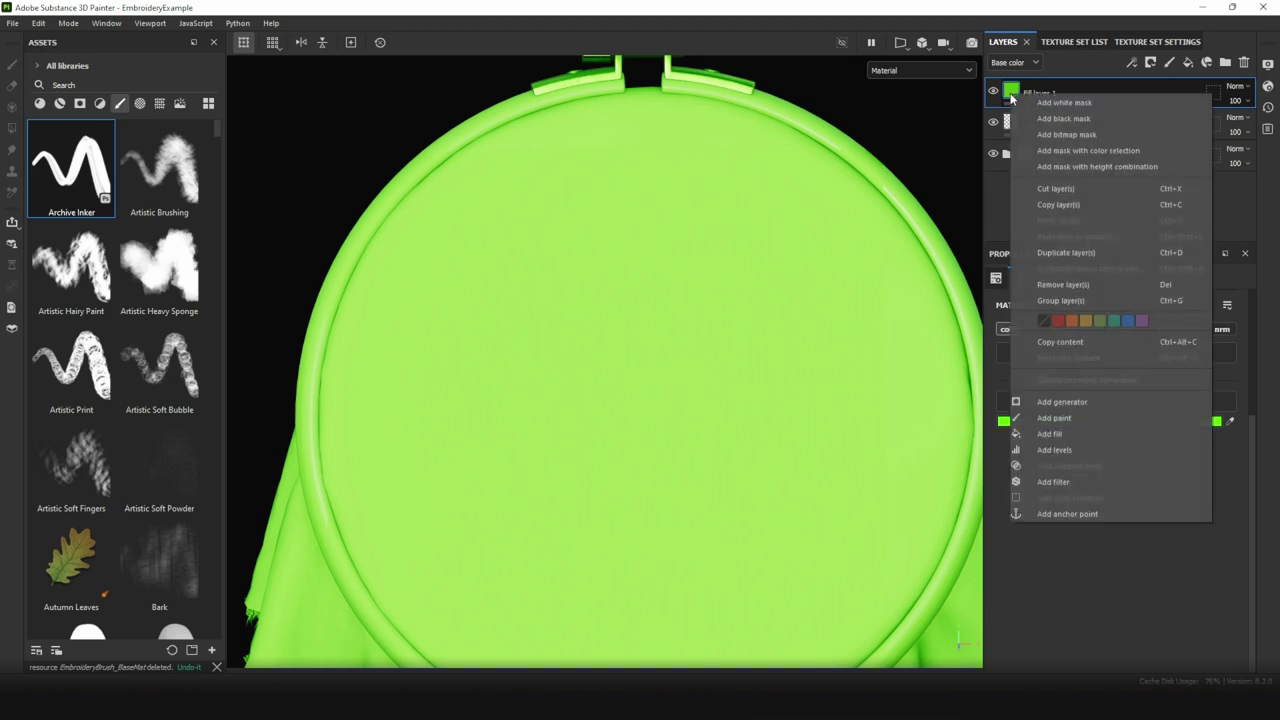
left_click(1058, 119)
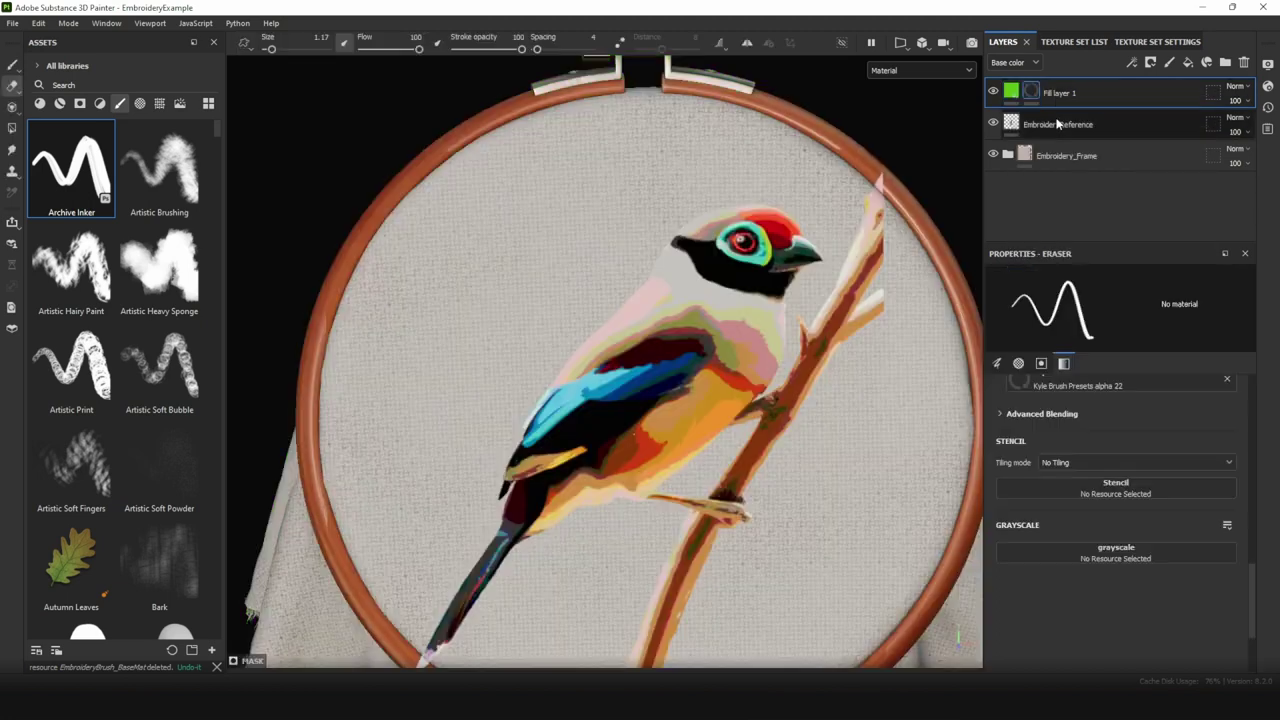
left_click_drag(999, 448, 1214, 448)
right_click_drag(613, 341, 575, 341, "ctrl")
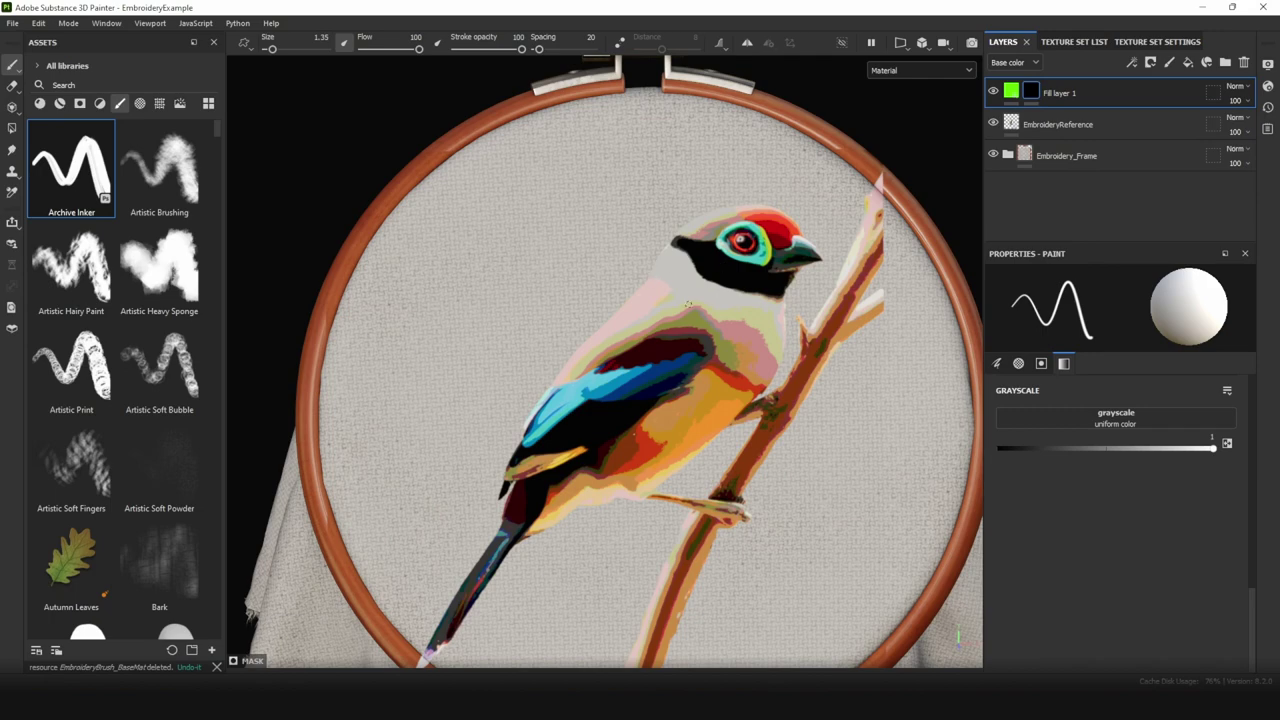
scroll(660, 340, "up", 1)
scroll(669, 344, "up", 1)
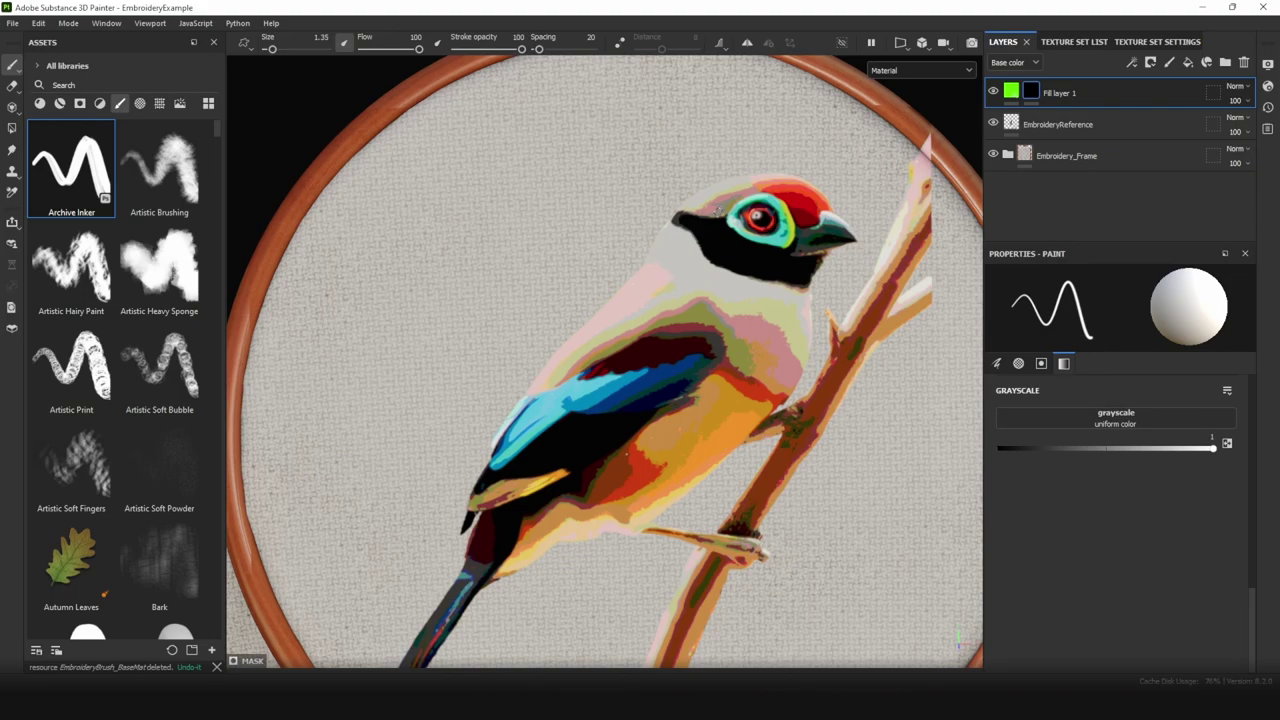
scroll(790, 180, "up", 2)
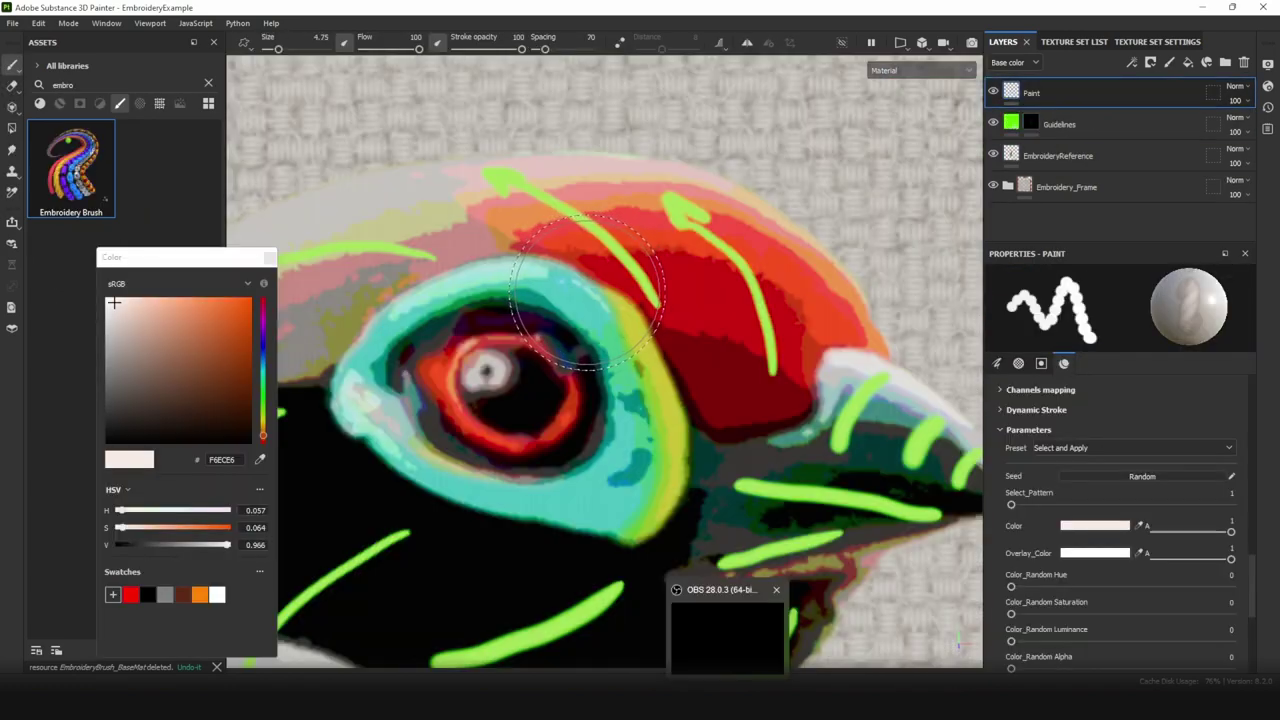
Step: Configure the Embroidery Brush with size 1.91, dark red 7E0009 sampled from the bird's head, and the Full Preview Cursor
right_click_drag(708, 277, 671, 277, "ctrl")
key("bracketleft")
left_click(260, 459)
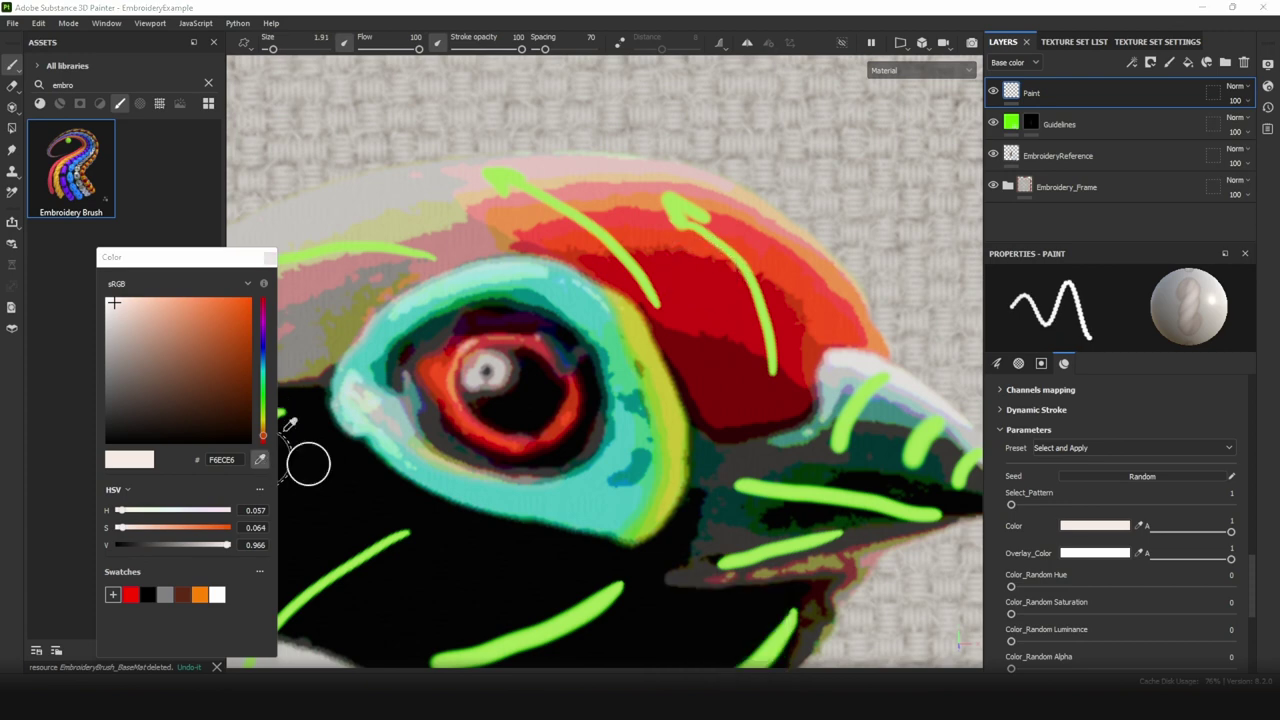
left_click(728, 382)
left_click(244, 42)
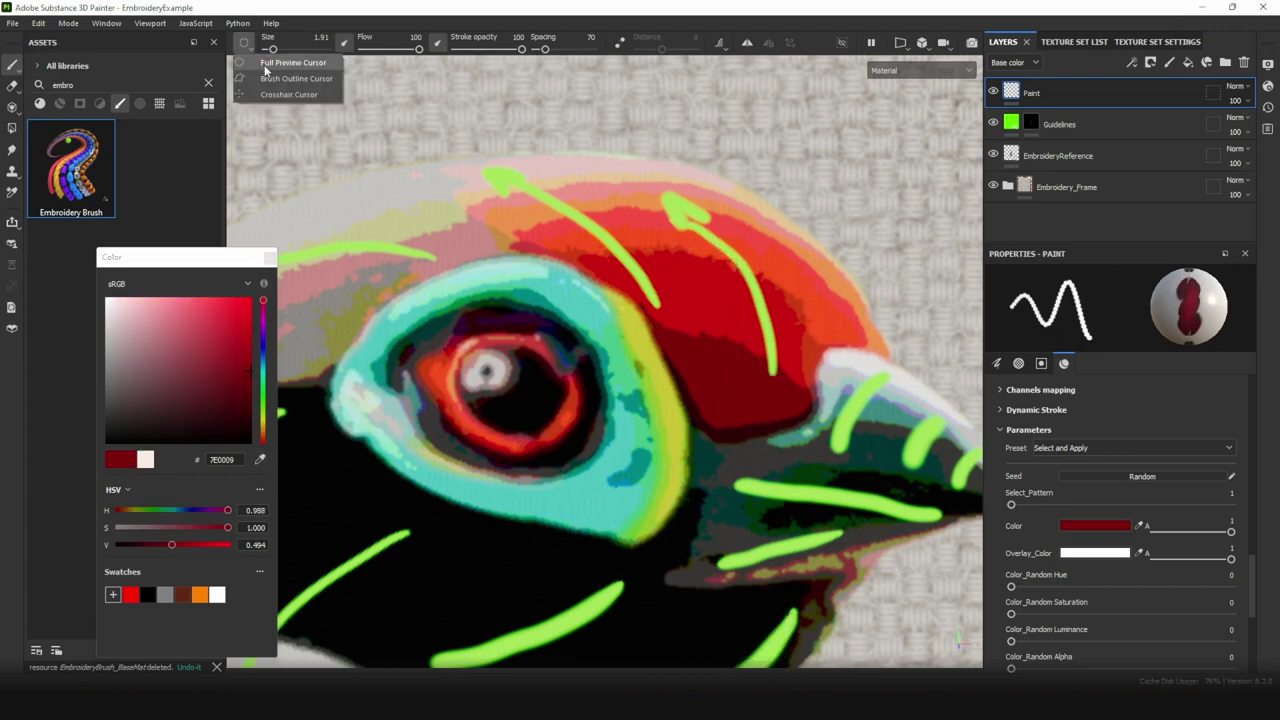
left_click(265, 65)
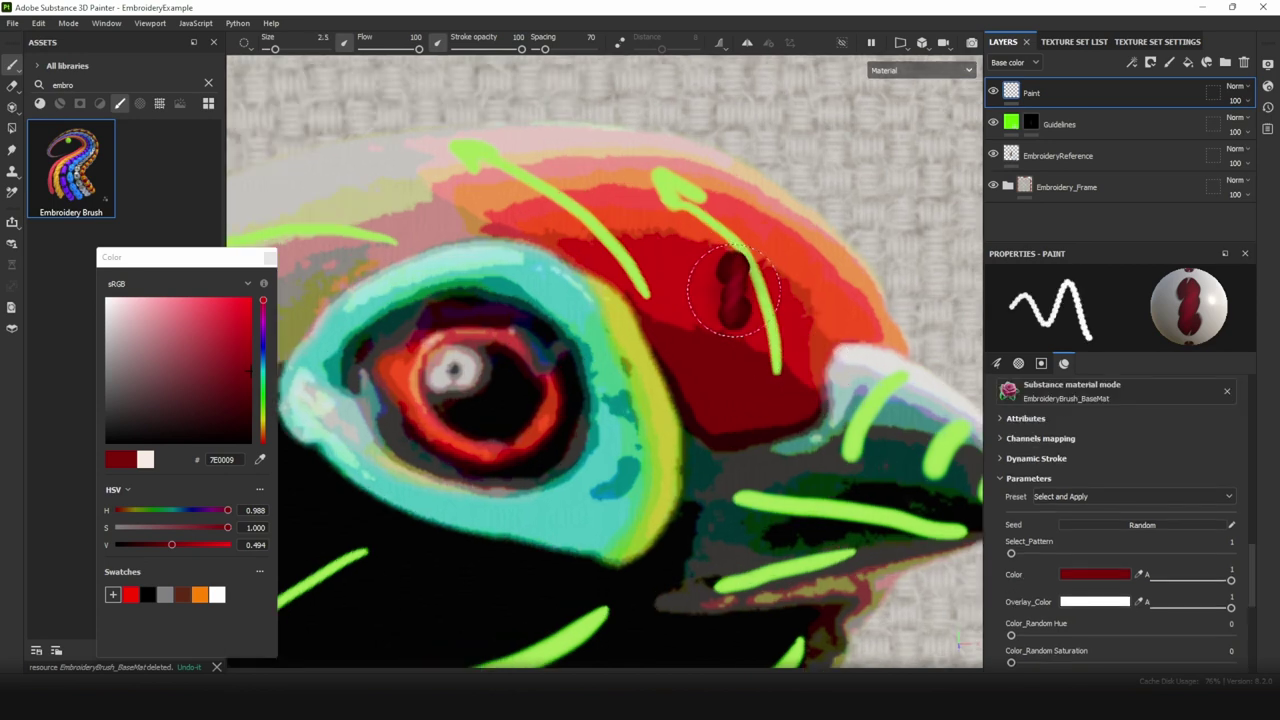
Step: Sample bright red CC0011 from the bird's head for the thread and lower the Paint layer's height opacity to 20
left_click(260, 459)
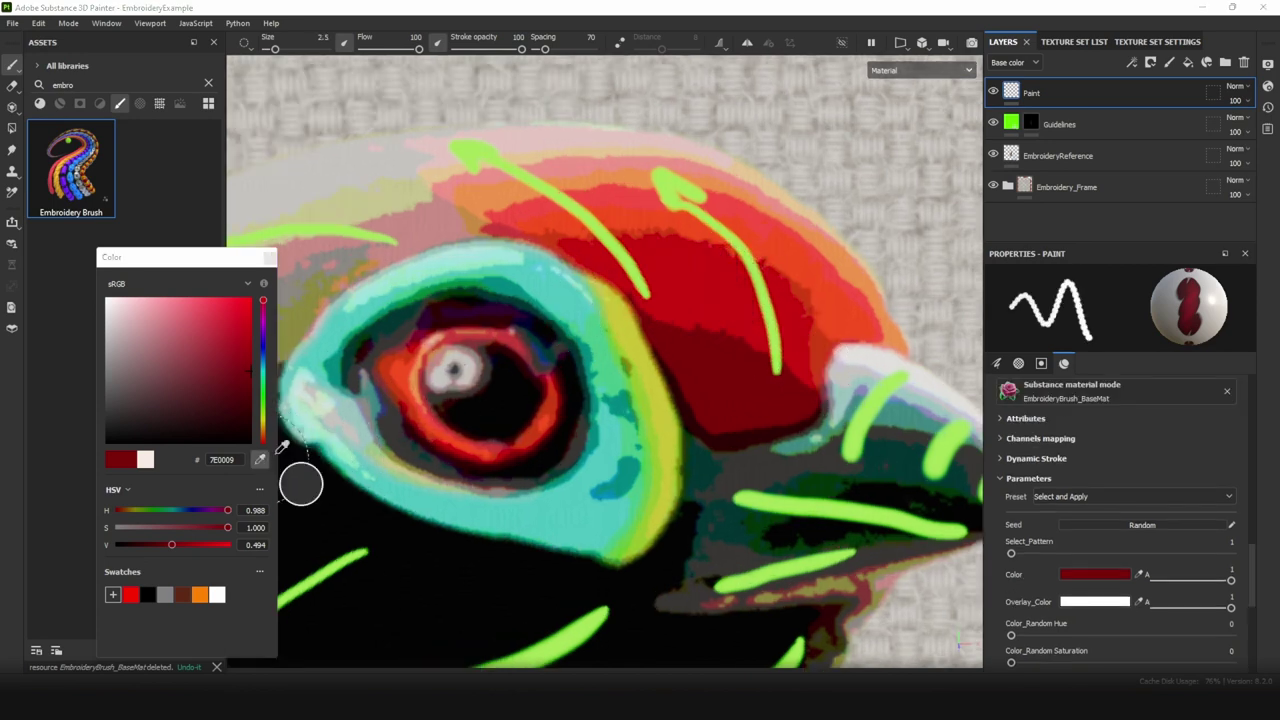
left_click(722, 283)
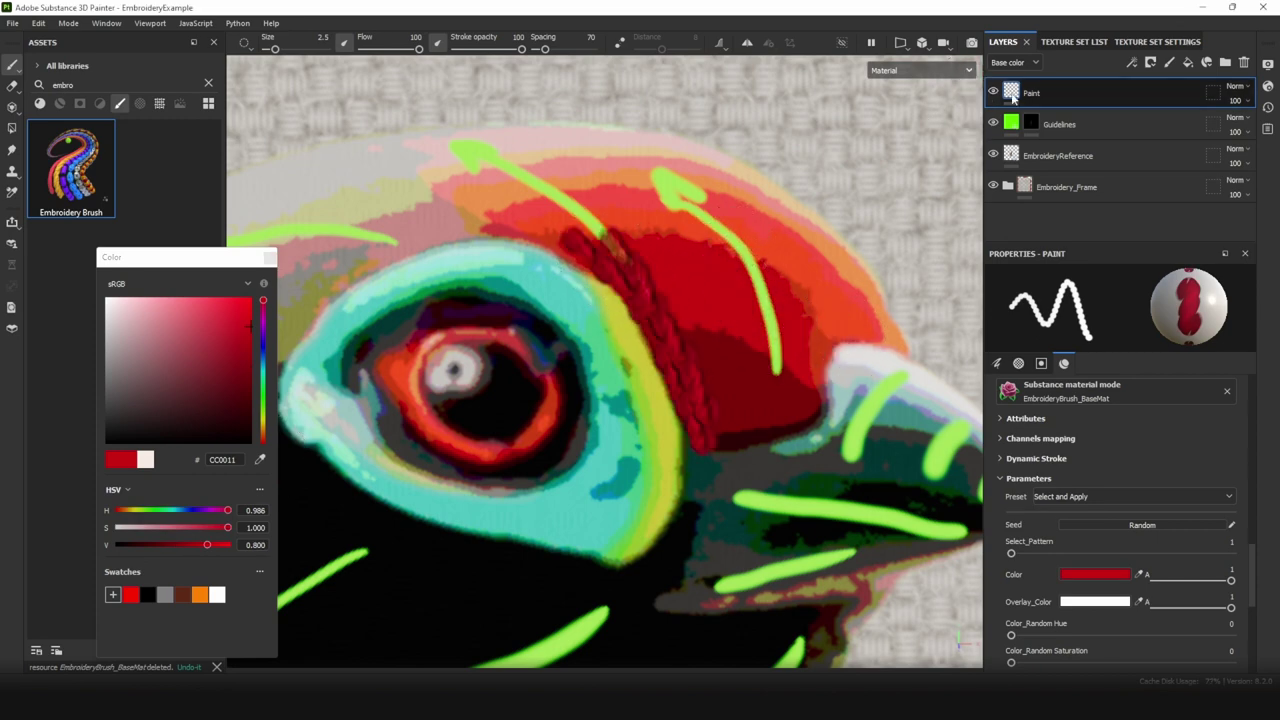
left_click(1013, 62)
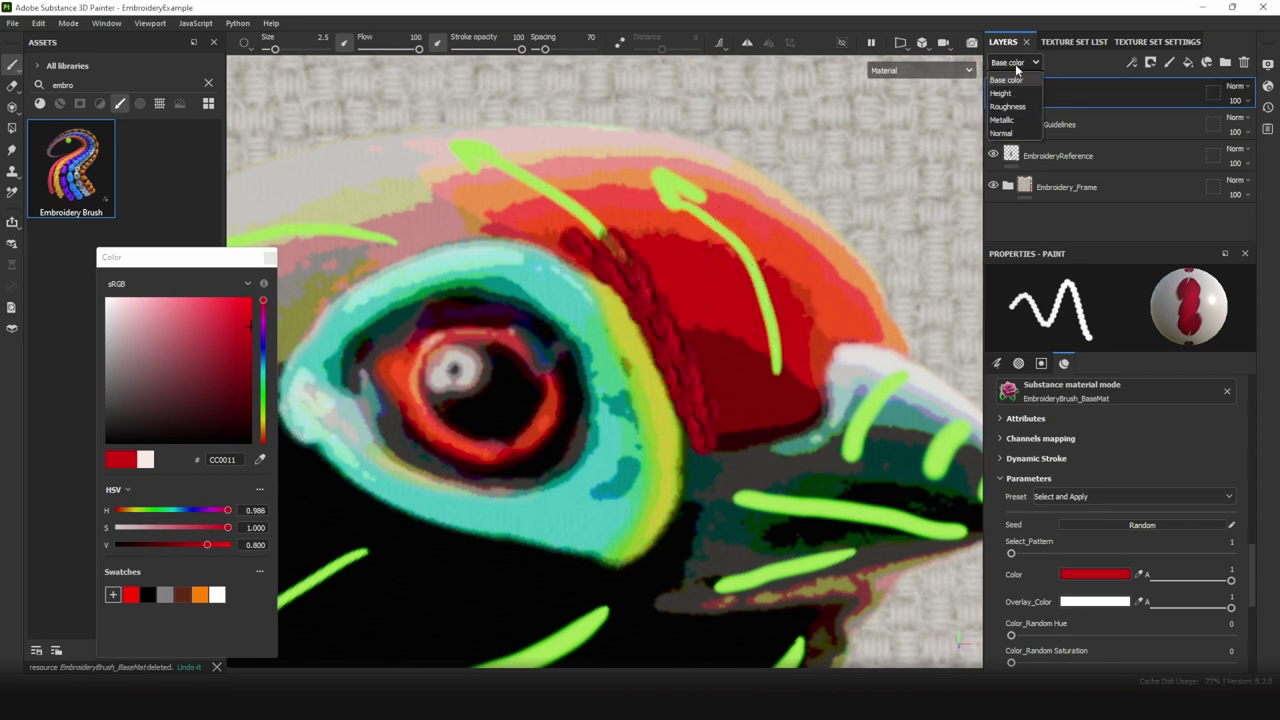
left_click(1043, 92)
left_click_drag(1243, 104, 1230, 125)
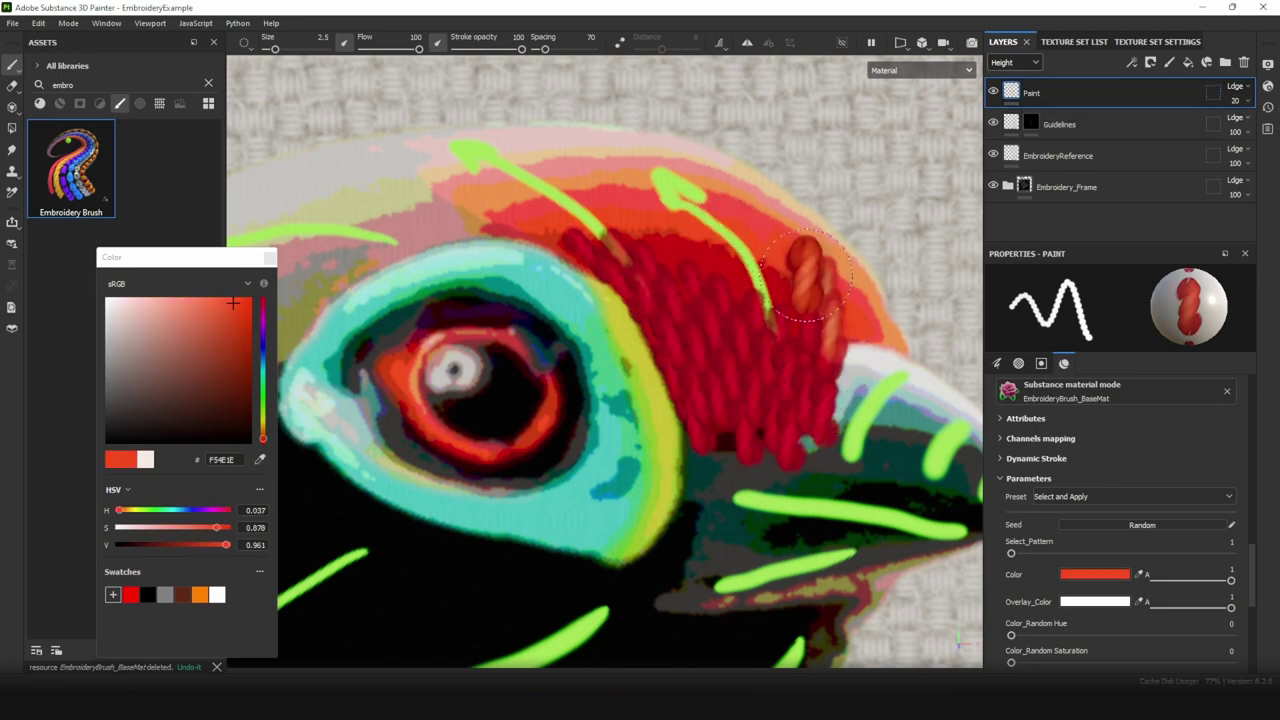
Step: Stitch the orange-red band of the bird's crest in F54E1E with short strokes along the guideline direction
left_click_drag(808, 272, 803, 364)
mouse_move(762, 226)
left_mouse_down()
mouse_move(779, 338)
mouse_move(748, 332)
left_mouse_up()
left_click_drag(692, 212, 718, 325)
left_click_drag(650, 212, 657, 249)
left_click_drag(657, 249, 680, 310)
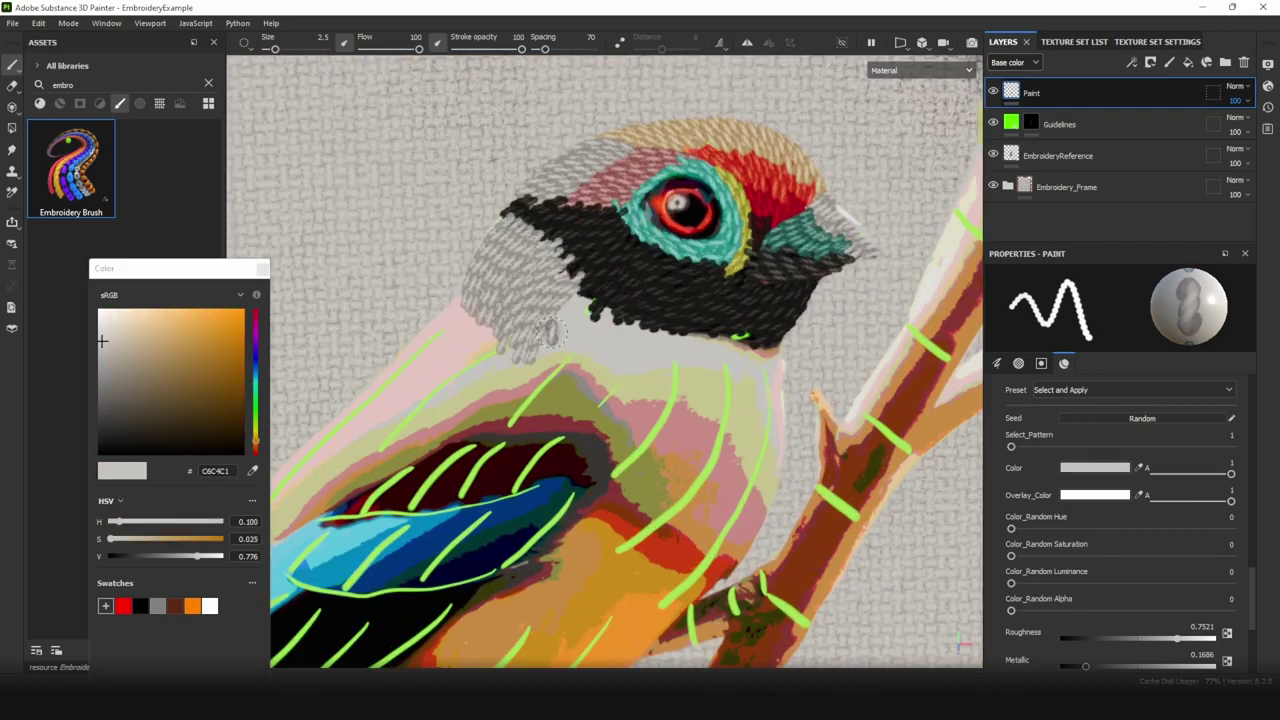
Step: Stitch the bird's neck, breast and belly along the guidelines, starting with grey C6C4C1 and sampling a matching thread color for each area
left_click_drag(551, 332, 765, 440)
left_click(252, 471)
left_click_drag(560, 372, 755, 475)
left_click(252, 471)
left_click_drag(540, 235, 490, 300)
mouse_move(700, 370)
left_mouse_down()
mouse_move(780, 490)
mouse_move(634, 486)
left_mouse_up()
left_click(252, 471)
left_click(252, 471)
left_click_drag(500, 470, 780, 400)
left_click(252, 471)
left_click_drag(610, 530, 830, 390)
left_click(252, 471)
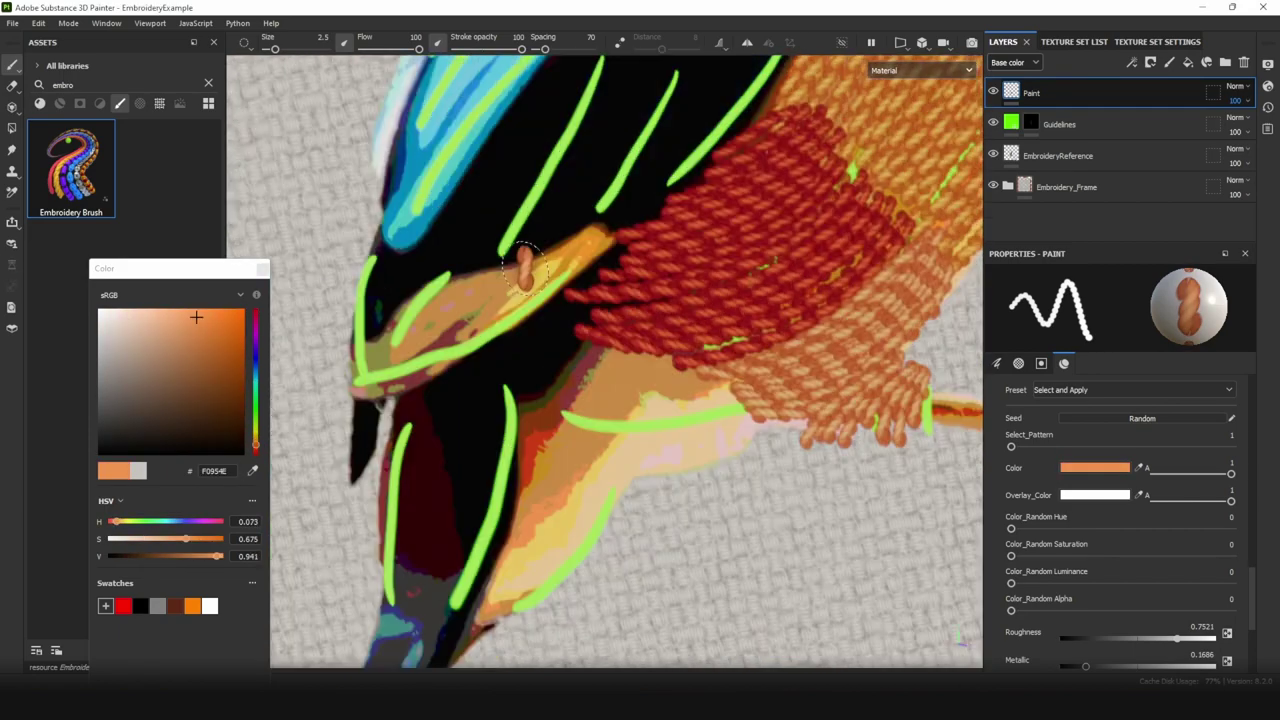
Step: Stitch the lower belly and the wing's colored feather bands along the guidelines with thread colors sampled from the reference
left_click(645, 380)
left_click_drag(740, 400, 500, 590)
scroll(600, 360, "down", 3)
middle_click_drag(600, 250, 490, 548, "alt")
left_click_drag(610, 240, 450, 390)
left_click_drag(520, 350, 790, 280)
left_click(765, 312)
mouse_move(640, 290)
left_mouse_down()
mouse_move(790, 290)
mouse_move(530, 362)
left_mouse_up()
left_click(252, 471)
left_click(708, 366)
left_click_drag(770, 345, 610, 430)
left_click(252, 471)
left_click_drag(590, 375, 350, 530)
Step: Stitch the dark wing feathers and the long tail along the guidelines, using dark grey 383634 for the tail
left_click(105, 430)
mouse_move(650, 450)
left_mouse_down()
mouse_move(531, 451)
mouse_move(440, 540)
left_mouse_up()
middle_click_drag(400, 600, 600, 376, "alt")
left_click(252, 471)
left_click_drag(540, 400, 495, 495)
middle_click_drag(500, 540, 575, 399, "alt")
left_click(252, 471)
left_click_drag(590, 380, 460, 542)
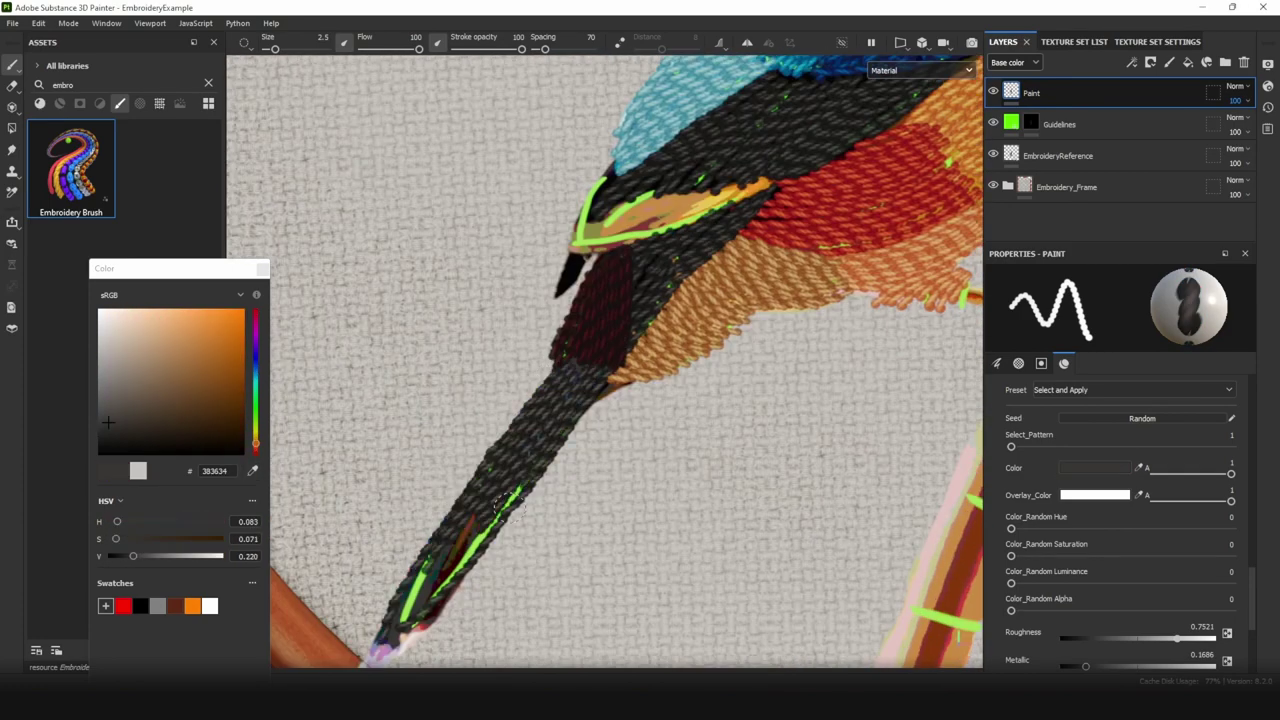
left_click_drag(490, 500, 405, 625)
Step: Set the thread color to dark red 863737 and stitch the shaded side of the branch across its length
left_click(203, 360)
middle_click_drag(900, 200, 322, 609, "alt")
left_click(183, 377)
left_click_drag(840, 200, 775, 285)
middle_click_drag(640, 500, 710, 300, "alt")
middle_click_drag(610, 530, 700, 275, "alt")
left_click_drag(650, 295, 606, 365)
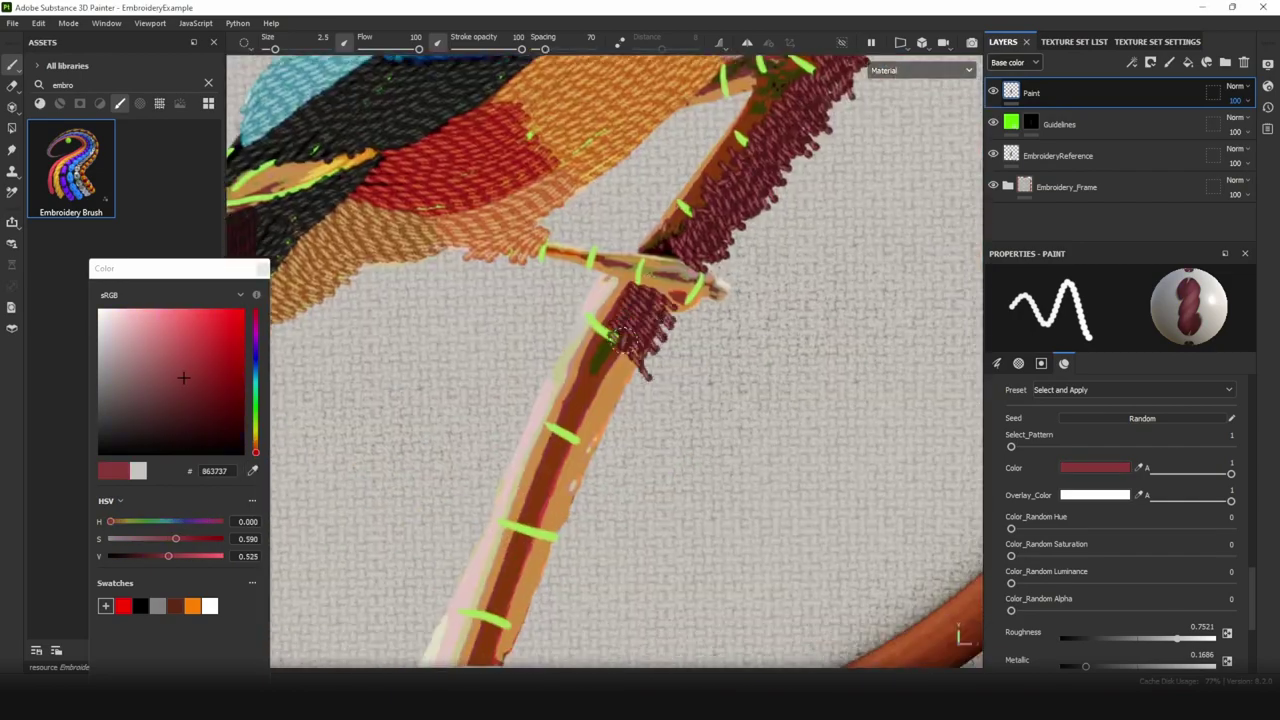
middle_click_drag(600, 400, 640, 259, "alt")
left_click_drag(620, 270, 520, 530)
Step: Sample a light brown from the branch and stitch its lit side from the upper end to the lower end
left_click(252, 471)
left_click_drag(634, 195, 540, 370)
middle_click_drag(560, 480, 588, 398, "alt")
middle_click_drag(780, 80, 511, 660, "alt")
left_click_drag(780, 215, 585, 575)
middle_click_drag(560, 550, 750, 165, "alt")
left_click_drag(760, 240, 460, 630)
Step: Stitch the side twig under the bird and the narrow feather at the wing's tip with tan CA8D45
left_click(252, 471)
left_click_drag(750, 490, 394, 371)
middle_click_drag(740, 170, 560, 390, "alt")
left_click_drag(745, 360, 620, 320)
middle_click_drag(330, 450, 820, 340, "alt")
left_click_drag(575, 335, 360, 371)
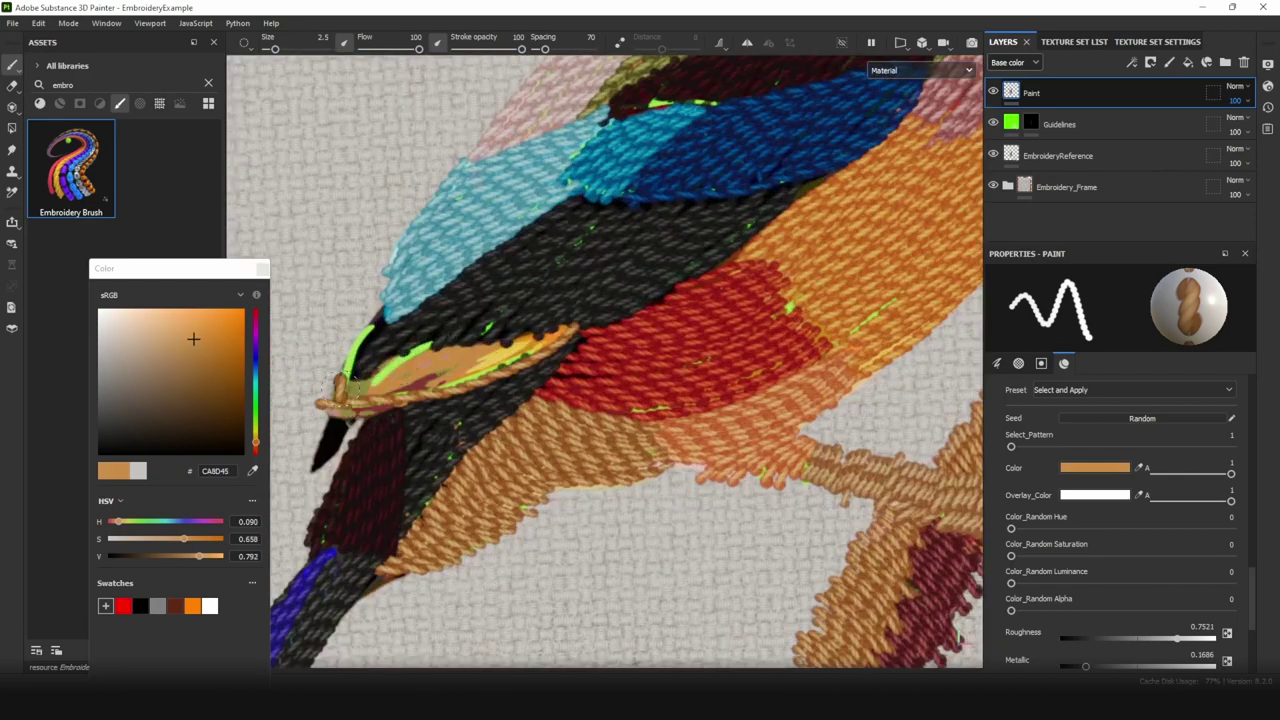
scroll(362, 362, "down", 3)
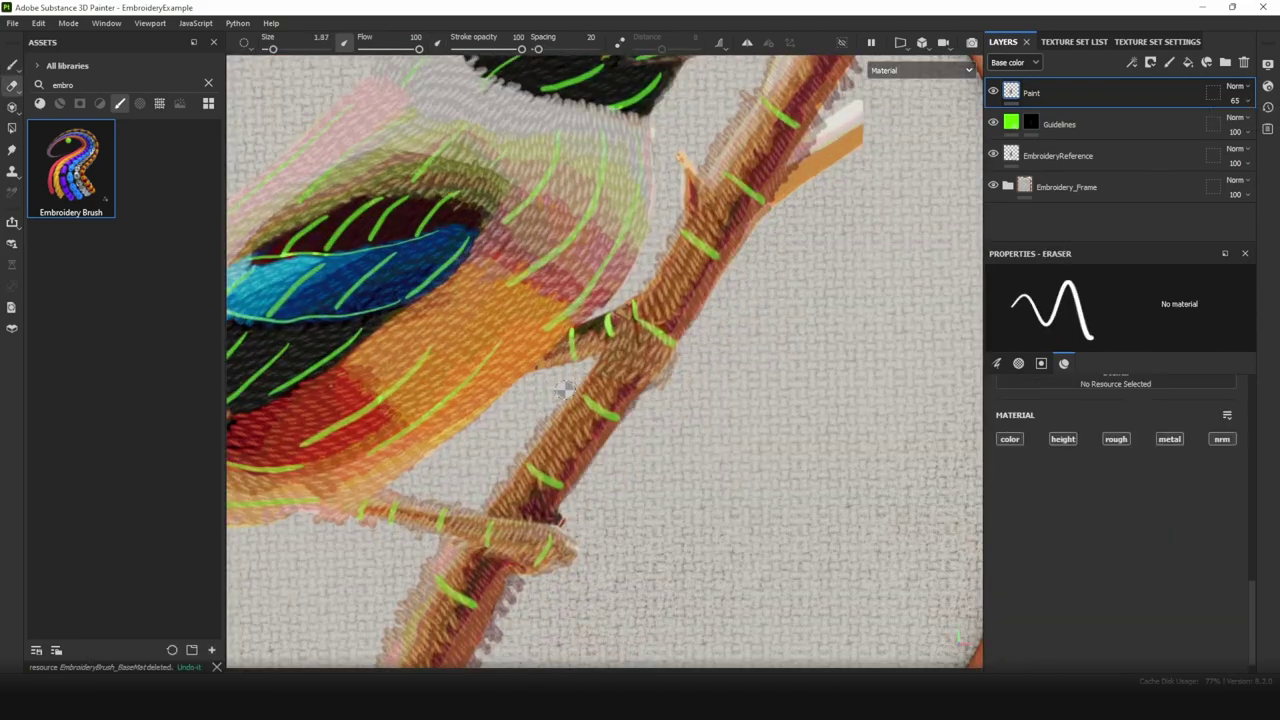
Step: Add a white mask to the EmbroideryReference layer and ready a brush with grayscale 0 to hide the uncovered reference around the branch
scroll(741, 407, "up", 3)
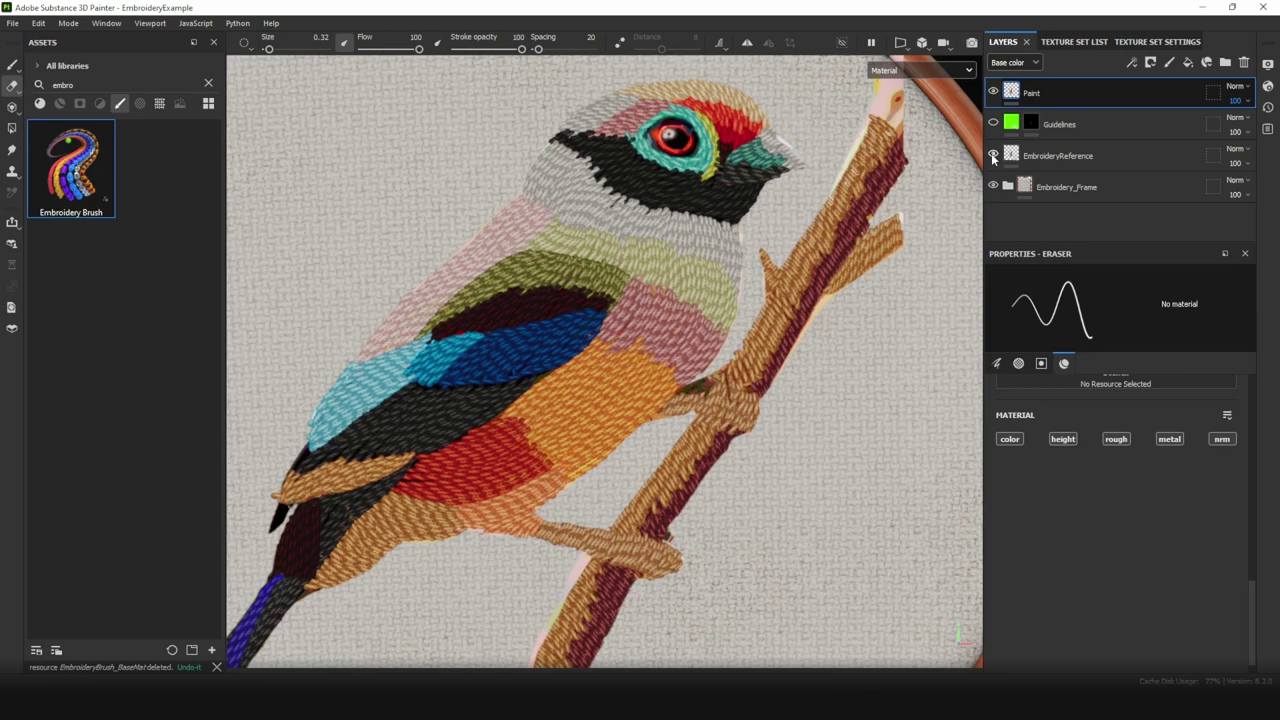
left_click(993, 156)
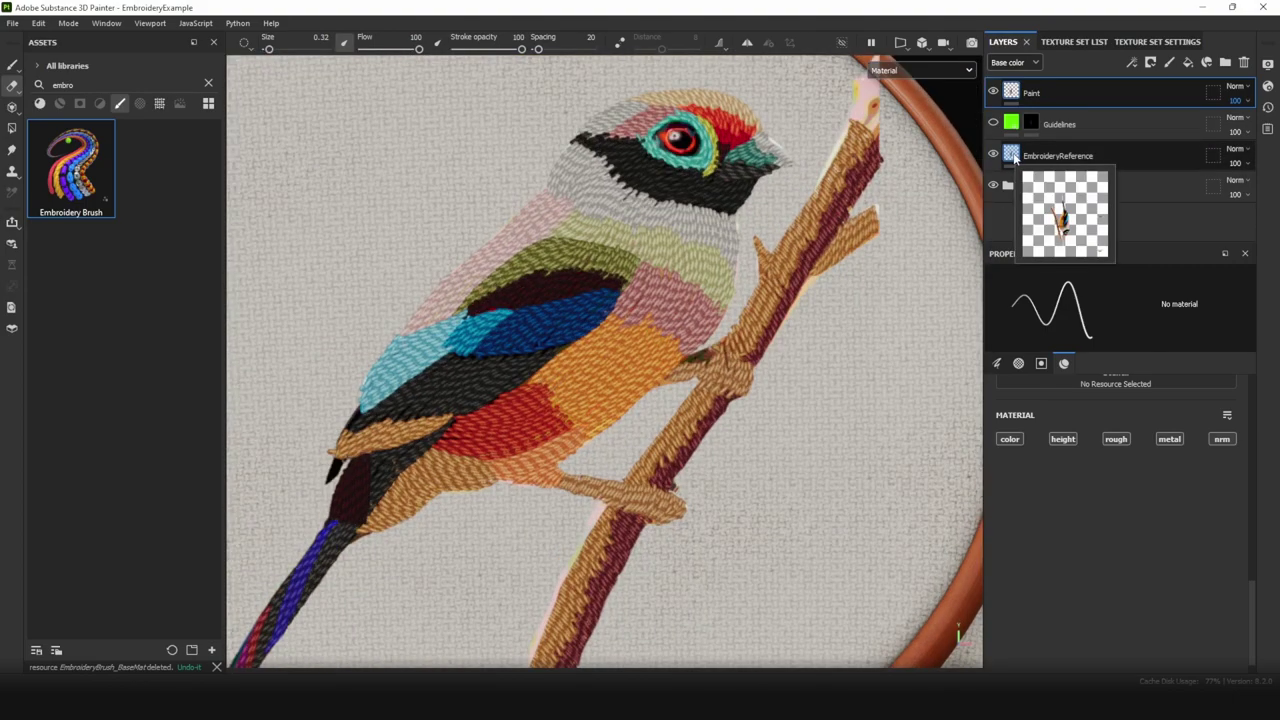
right_click(1014, 156)
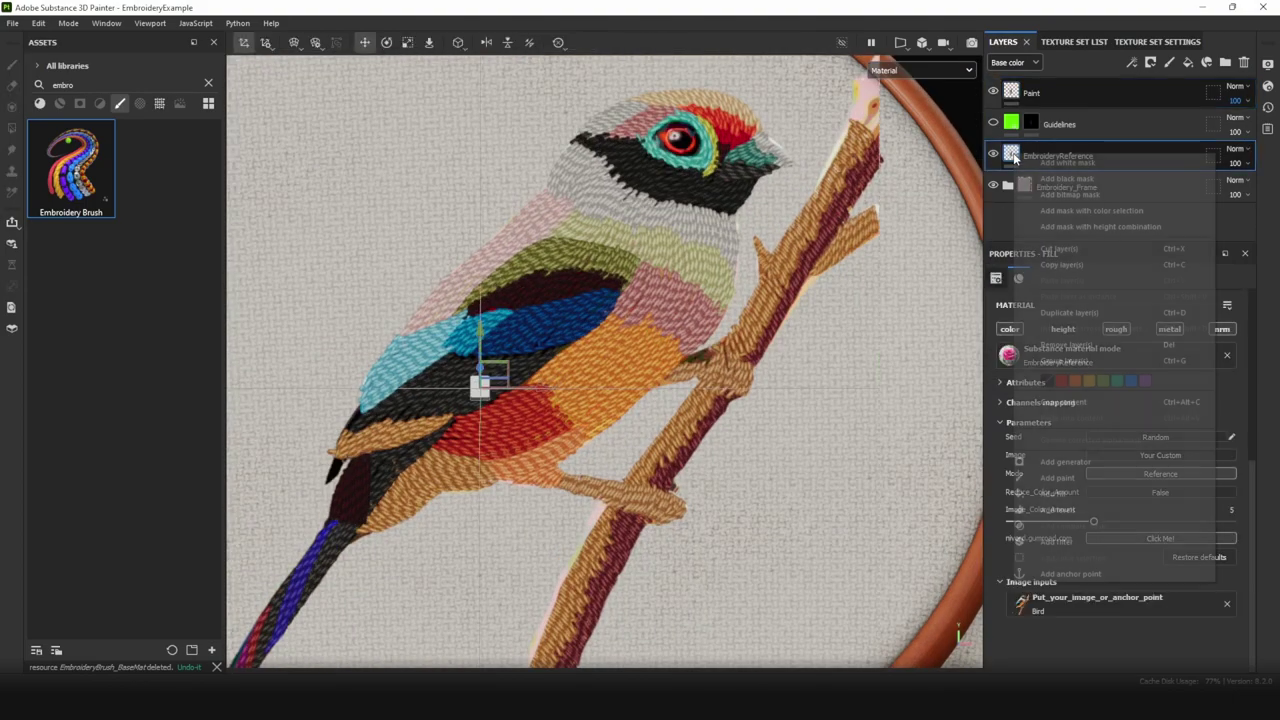
left_click(1050, 163)
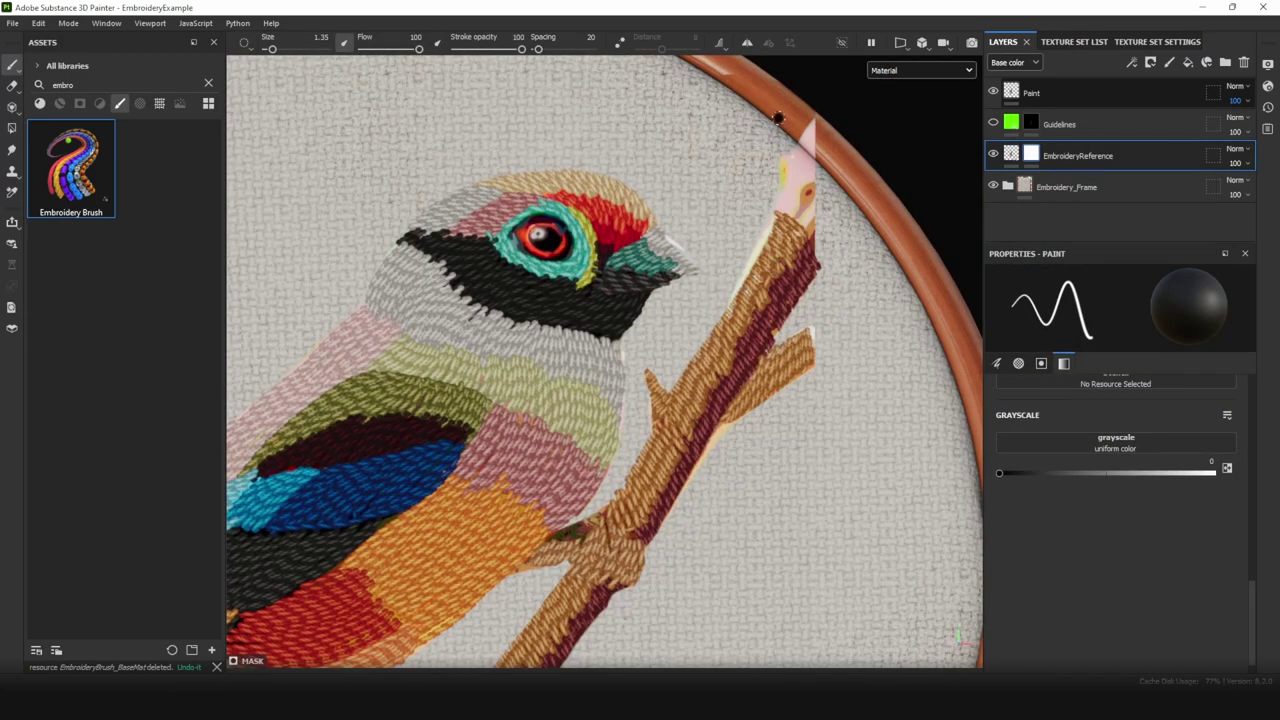
right_click_drag(779, 117, 812, 132, "ctrl")
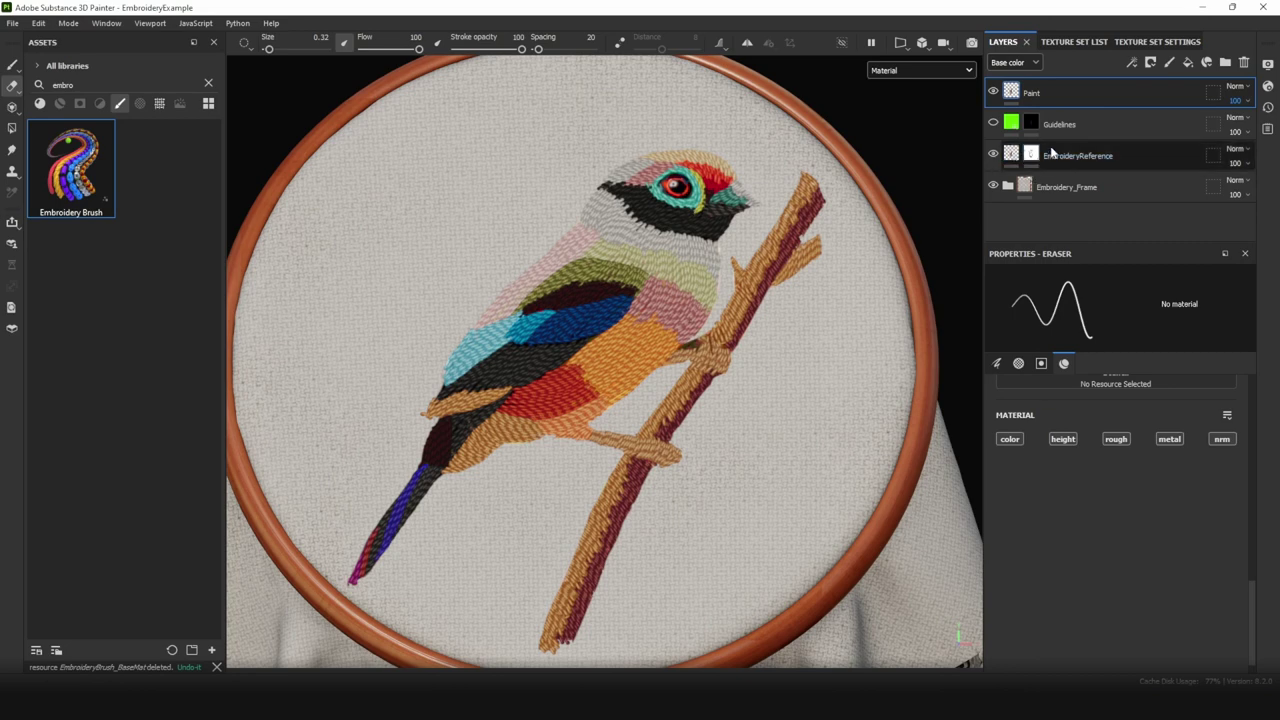
Step: Add a paint layer named Contours above the Paint layer and switch to the paint brush
left_click(1170, 63)
double_click(1040, 94)
type("Contours")
key("Return")
key("1")
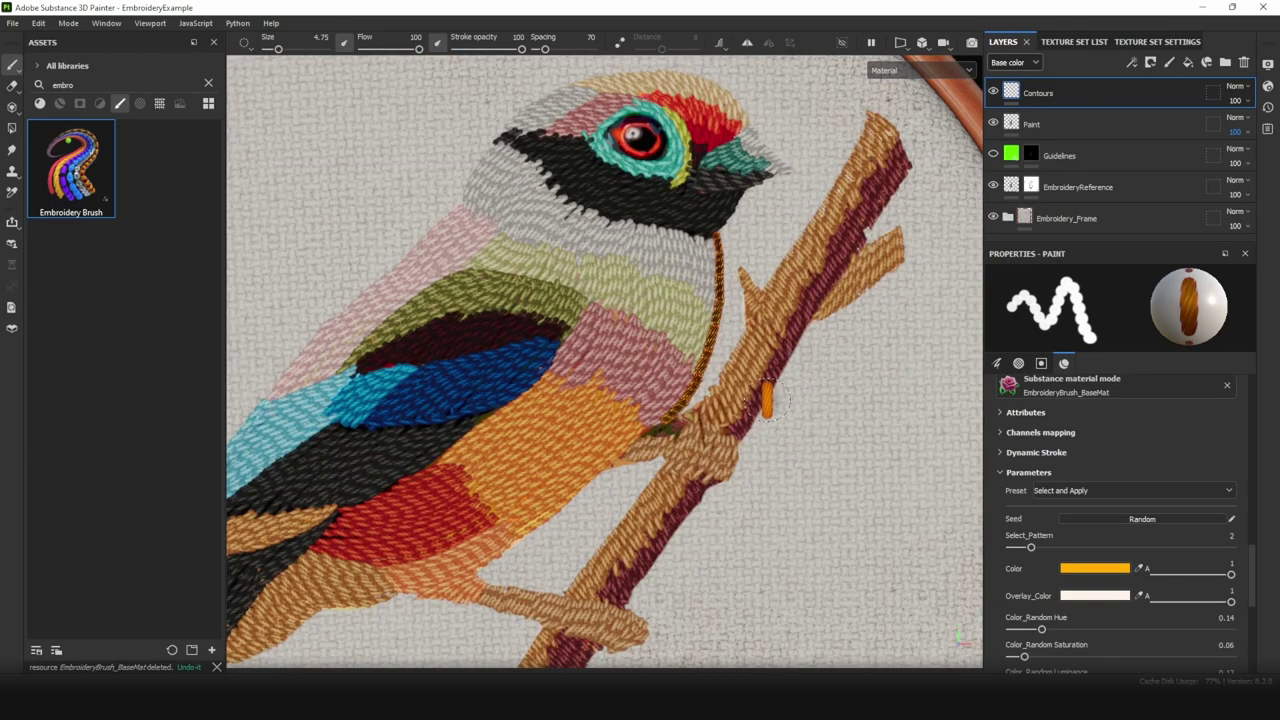
Step: Lower the Contours layer's height opacity to 18 so the breast outline sits flatter on the fabric
scroll(726, 346, "up", 4)
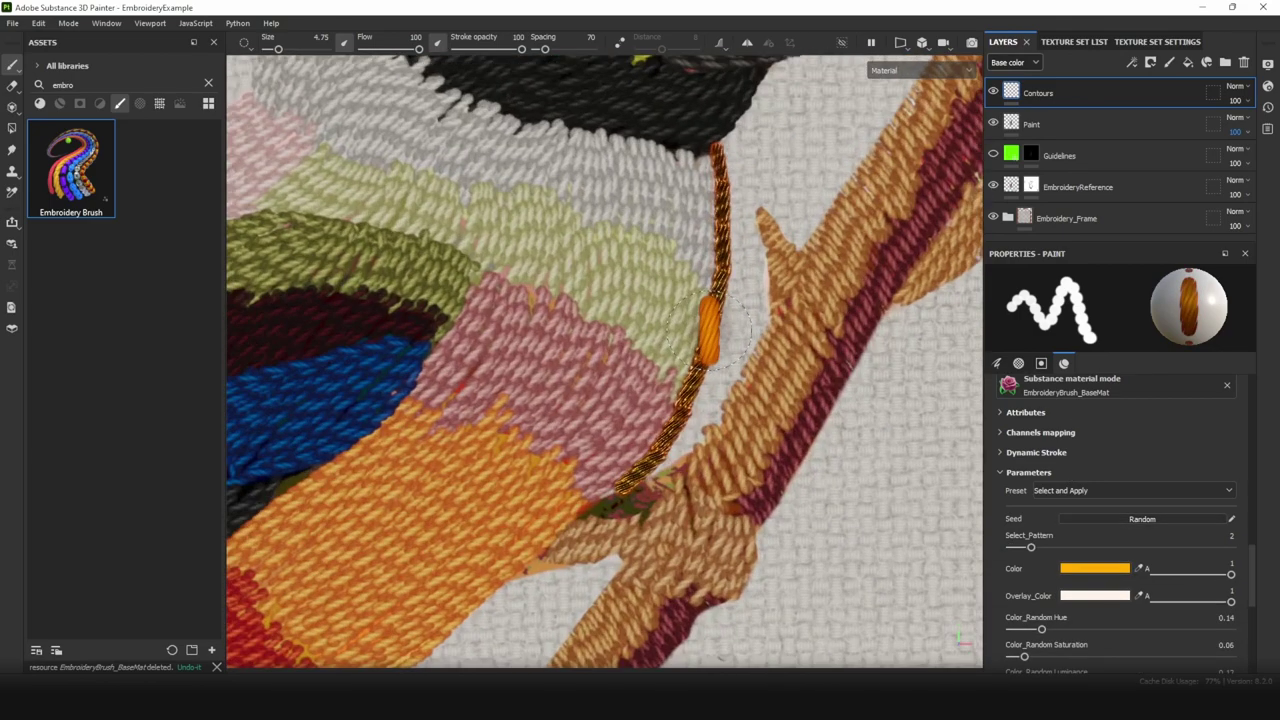
scroll(709, 330, "down", 2)
scroll(709, 330, "up", 1)
left_click(1017, 66)
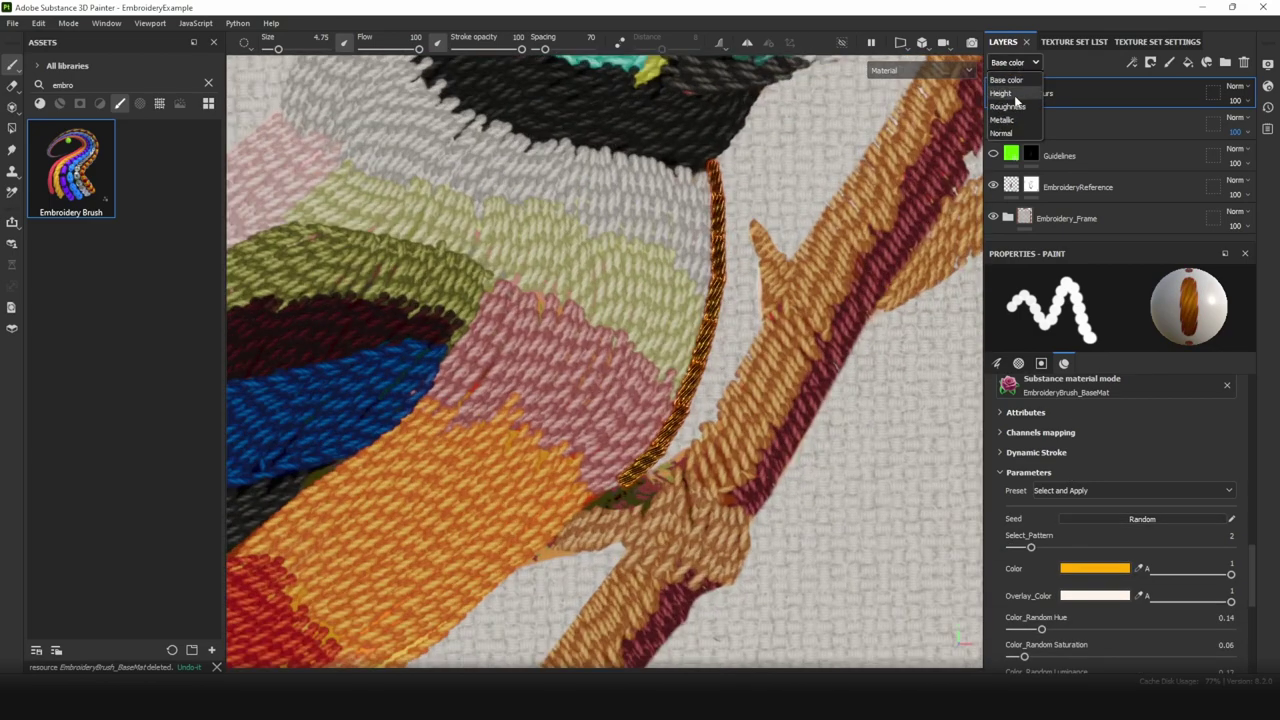
left_click(1010, 93)
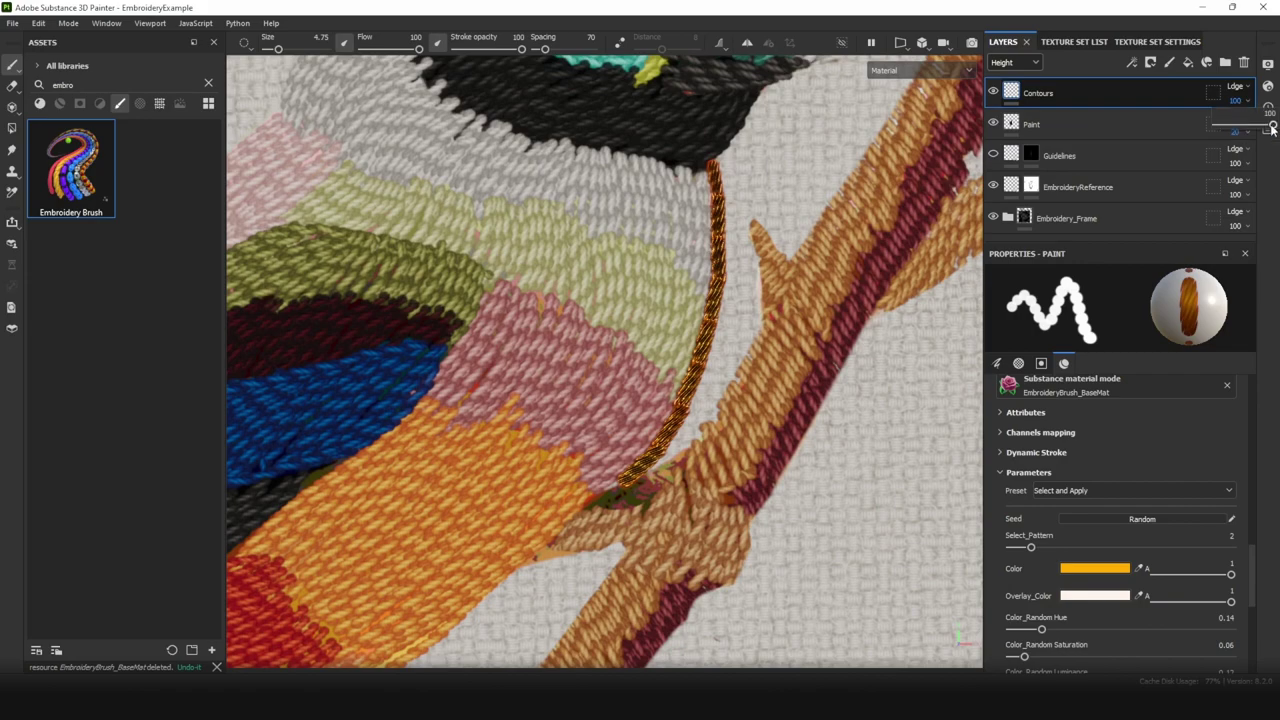
left_click_drag(1272, 128, 1214, 128)
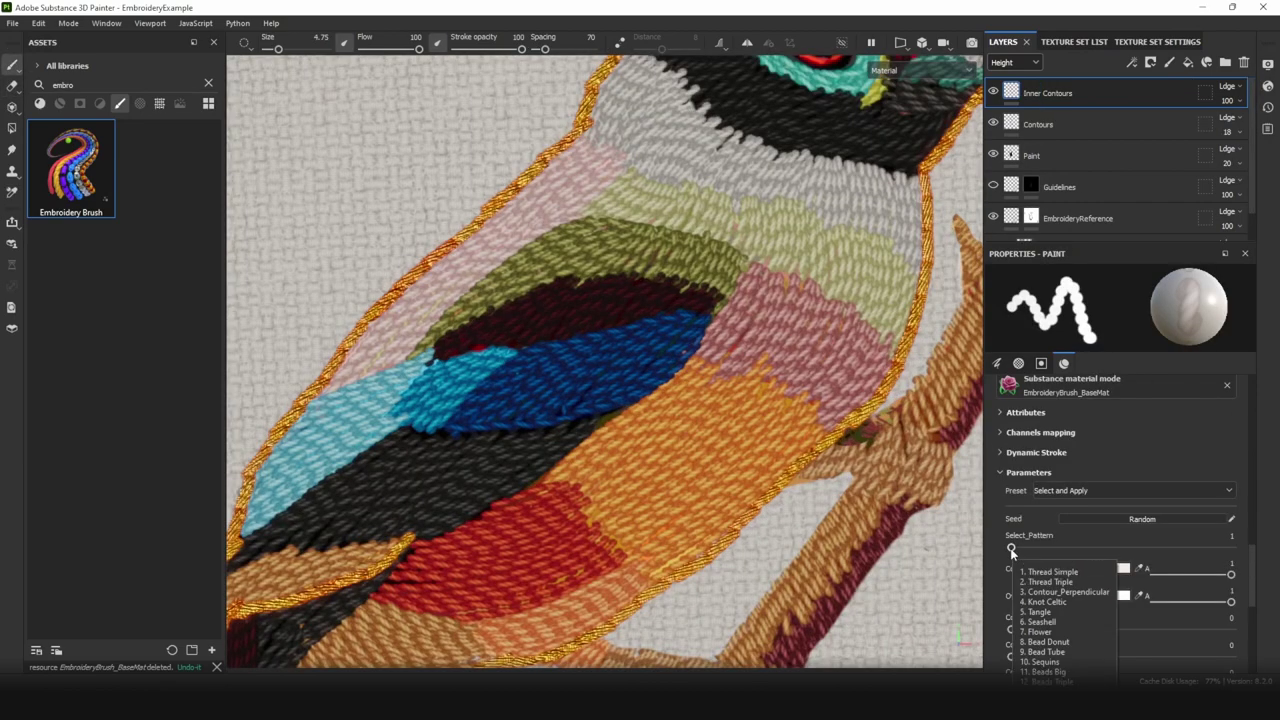
Step: Set Select_Pattern to 2 (Thread Triple) for the inner contours and hide the Paint layer to expose the reference
left_click_drag(1011, 549, 1015, 550)
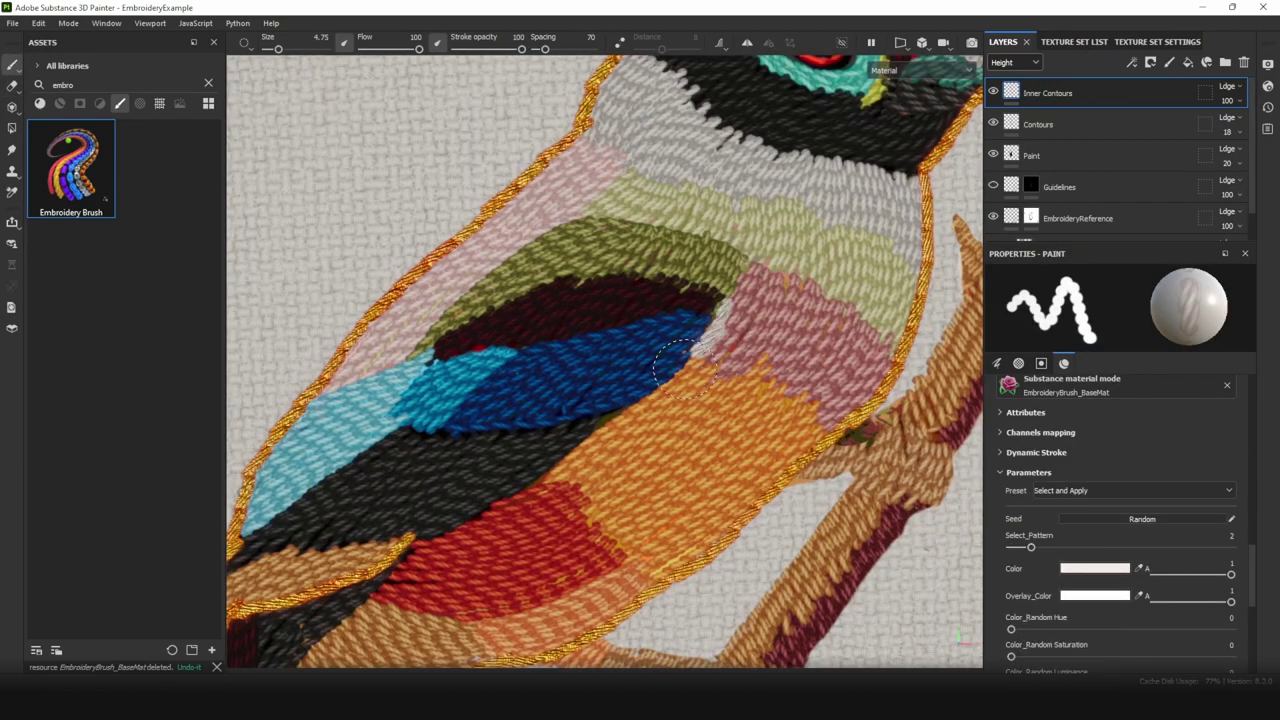
left_click(993, 156)
key("p")
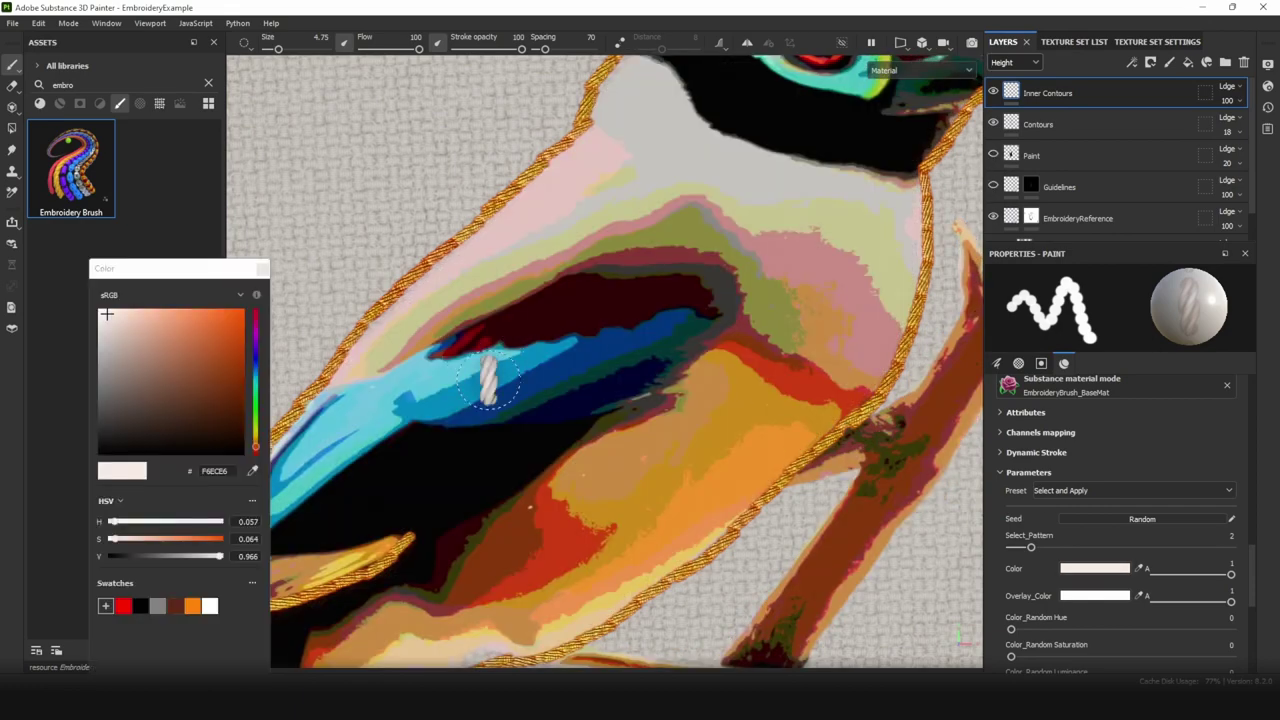
Step: Sample light blue 5CC4DD from the wing and trace the wing's inner contours on the Inner Contours layer
left_click(253, 471)
left_click(453, 373)
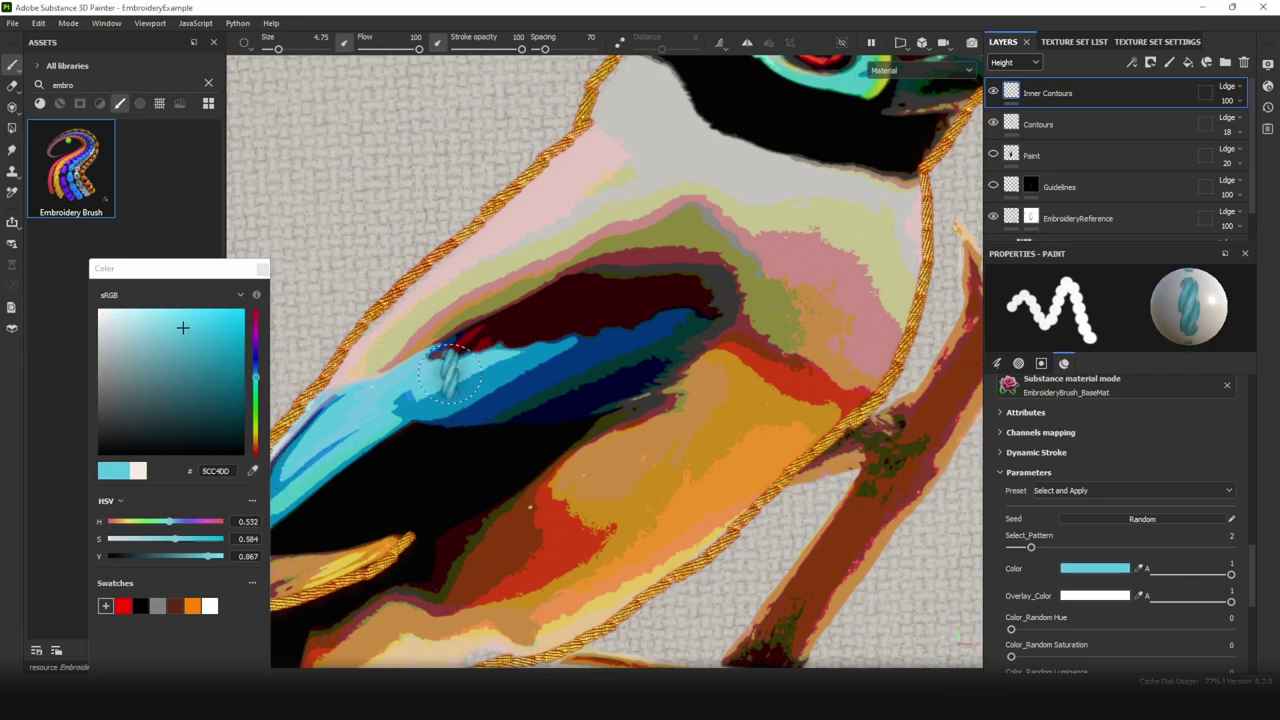
left_click_drag(740, 303, 362, 380)
left_click_drag(358, 388, 600, 259)
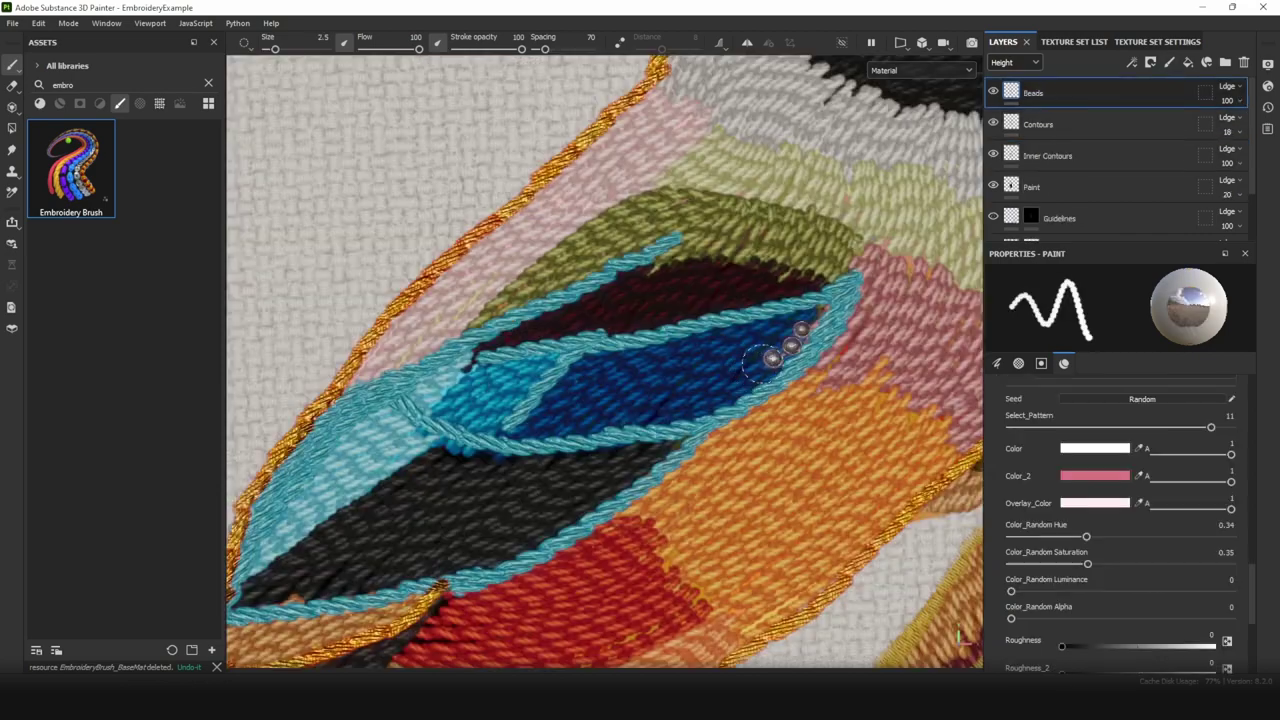
Step: Paint rows of pattern 11 beads at size 2.5 along the blue and black wing sections on the Beads layer
left_click_drag(772, 358, 595, 418)
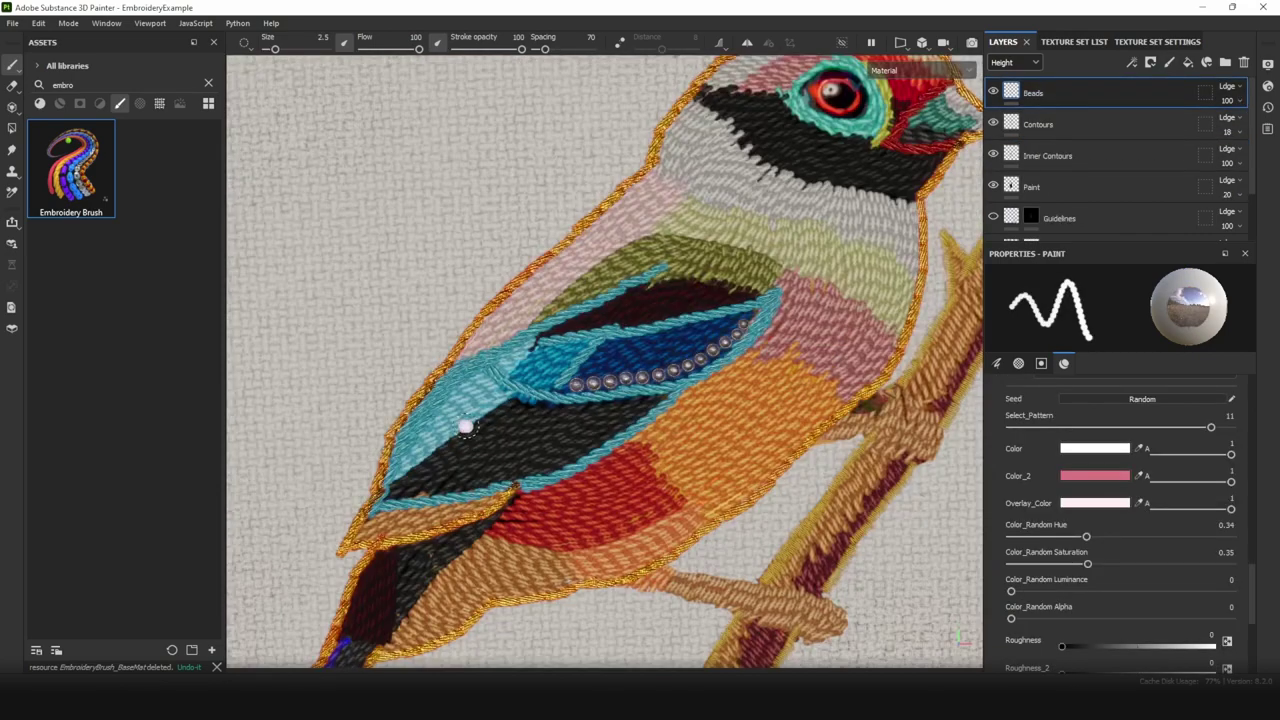
mouse_move(722, 382)
left_mouse_down()
mouse_move(640, 446)
mouse_move(505, 487)
mouse_move(369, 504)
left_mouse_up()
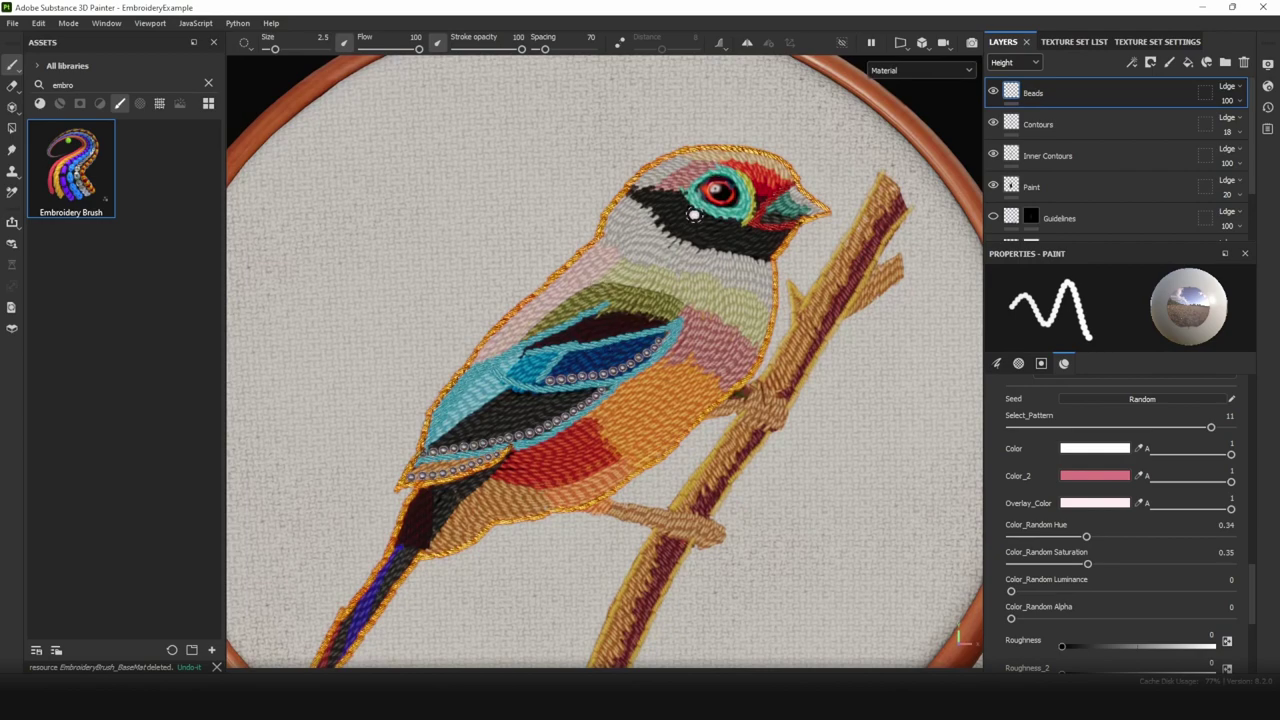
Step: Place a dark bead of size 6.65 on the pupil and surround it with a ring of red beads of size 1.4
scroll(711, 185, "up", 5)
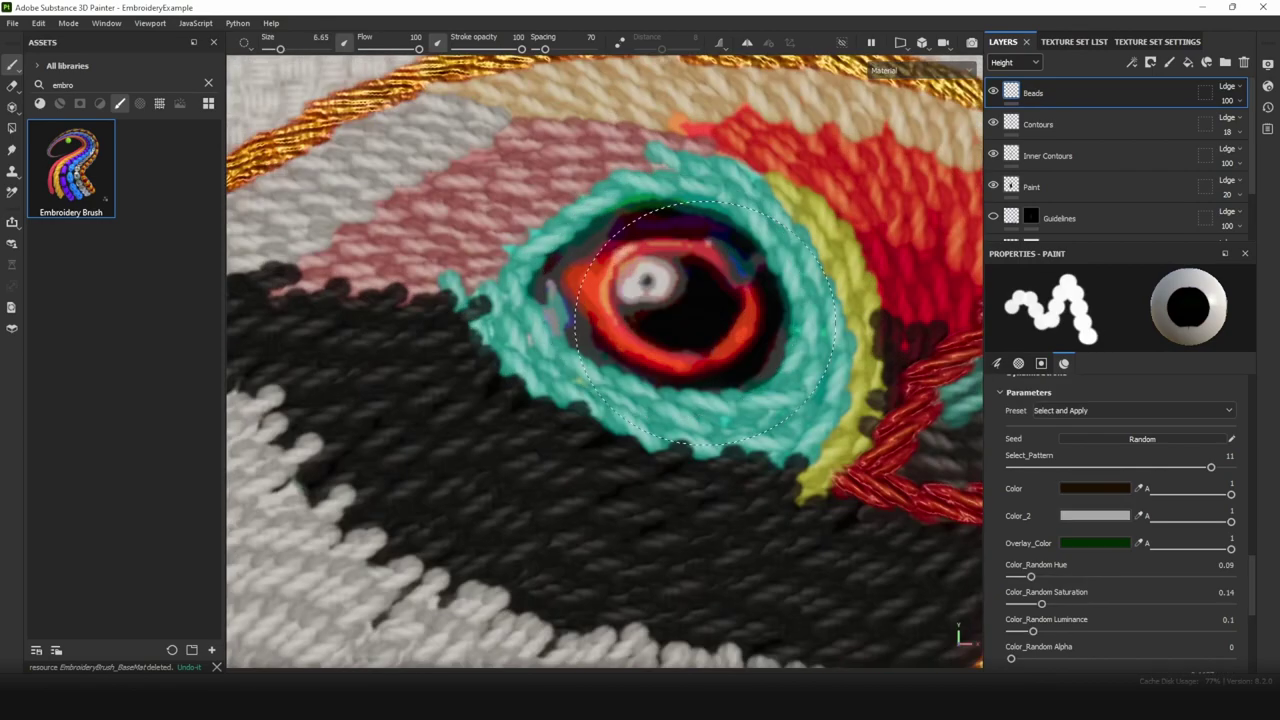
left_click(668, 300)
left_click(1060, 410)
left_click(1054, 425)
left_click(1090, 515)
left_click_drag(718, 248, 745, 325)
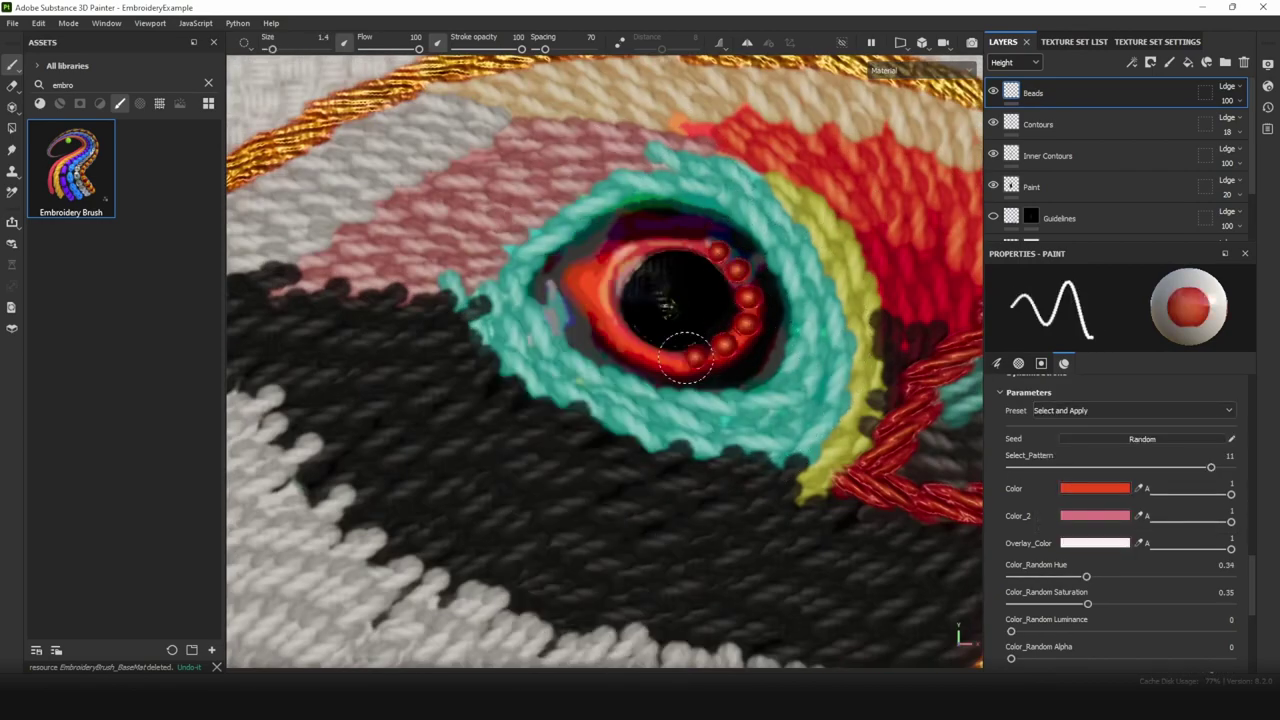
left_click_drag(618, 325, 624, 253)
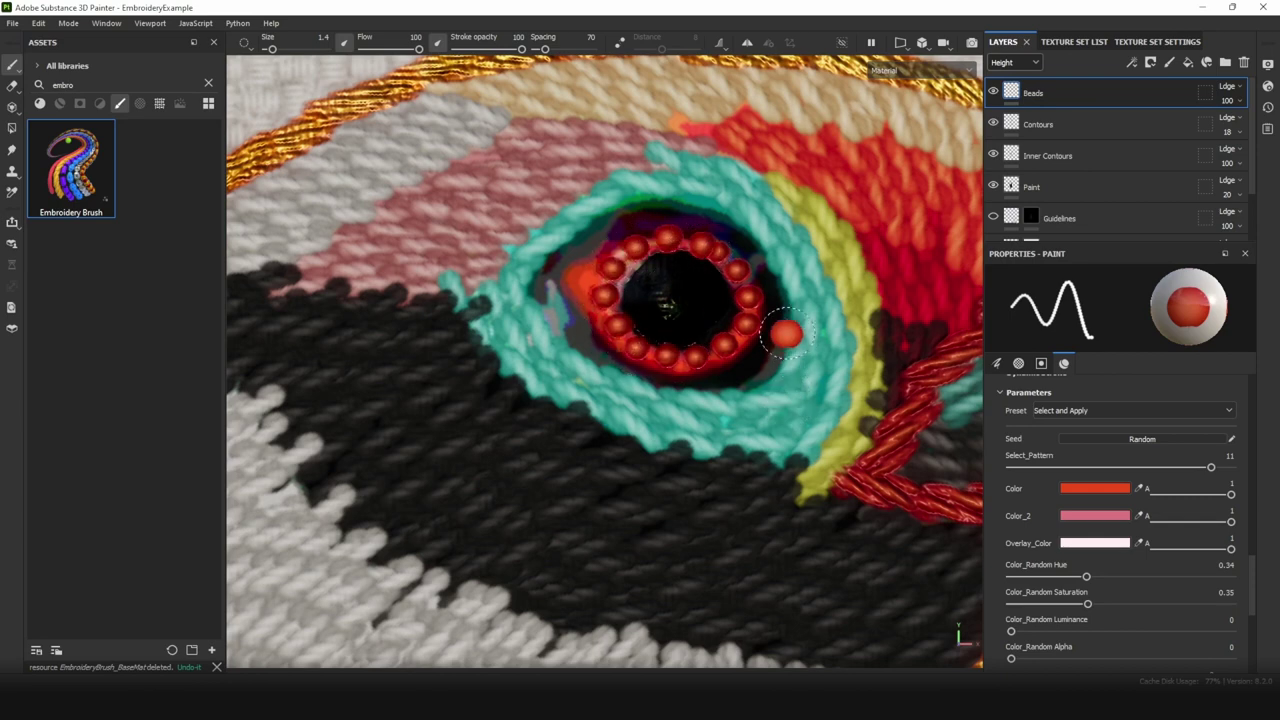
Step: Sample a dark color from the rim of the eye and paint an outer ring of beads around the red one
left_click(1138, 488)
left_click(756, 366)
mouse_move(746, 247)
left_mouse_down()
mouse_move(770, 294)
mouse_move(699, 364)
mouse_move(693, 222)
mouse_move(584, 254)
left_mouse_up()
left_click_drag(588, 340, 640, 370)
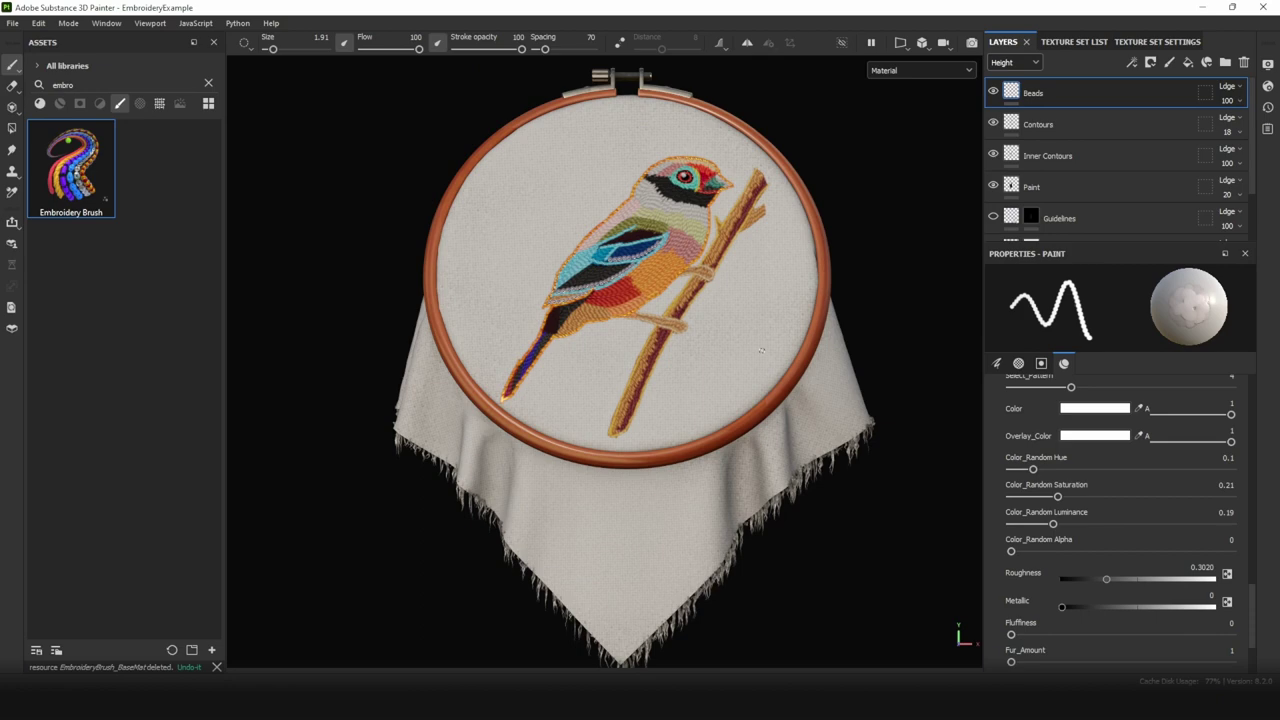
Step: Add a paint layer above Beads and paint a red pattern 1 thread stroke of size 4.75 on the bare fabric beside the bird
left_click(1169, 62)
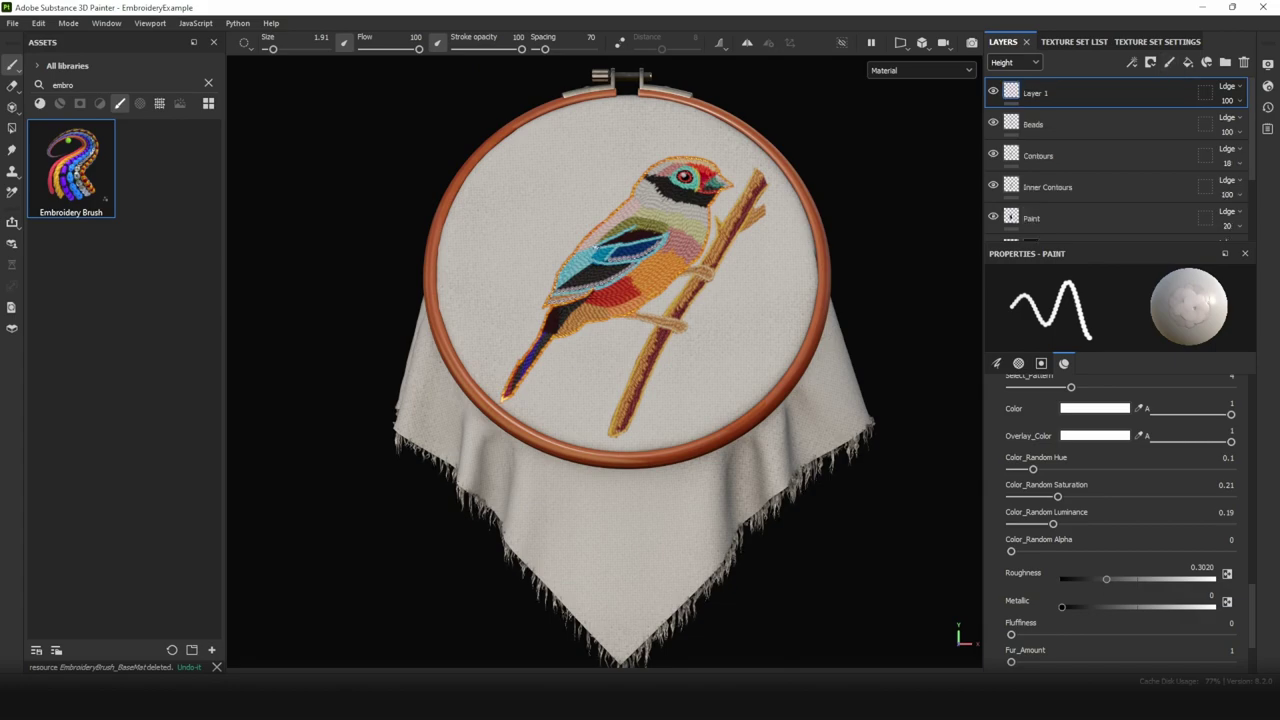
scroll(546, 506, "up", 5)
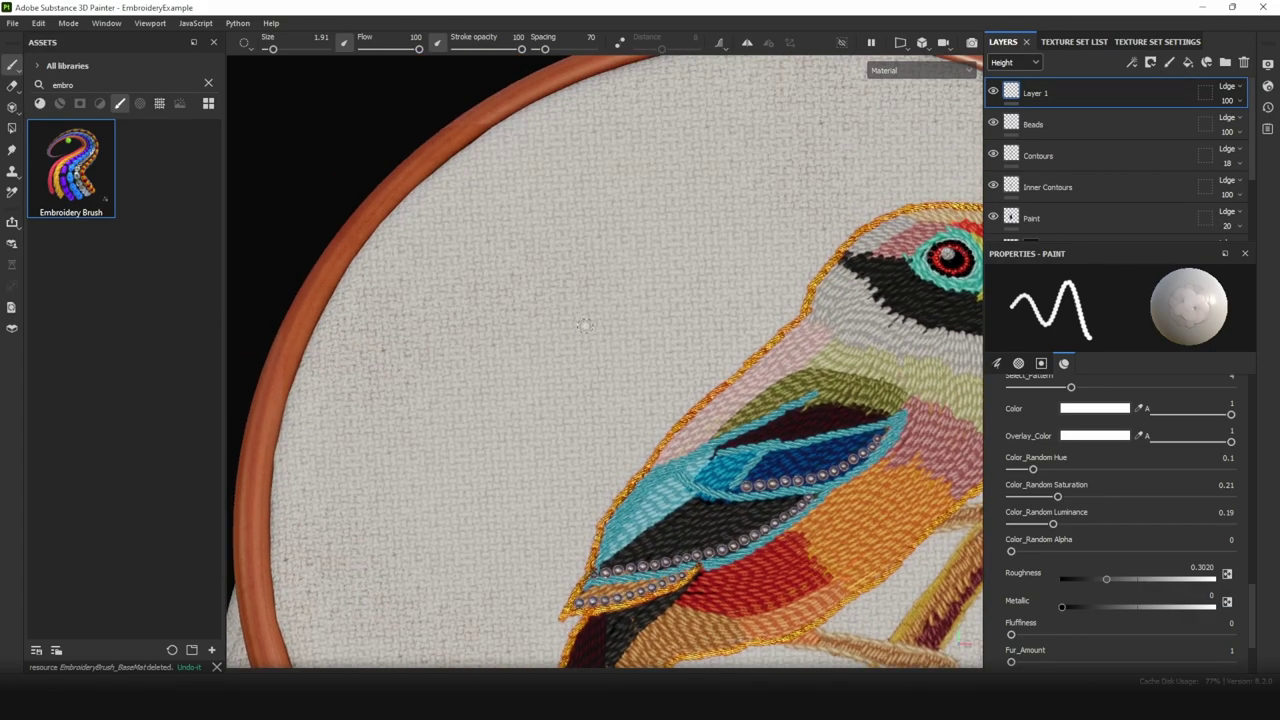
middle_click_drag(585, 325, 580, 283)
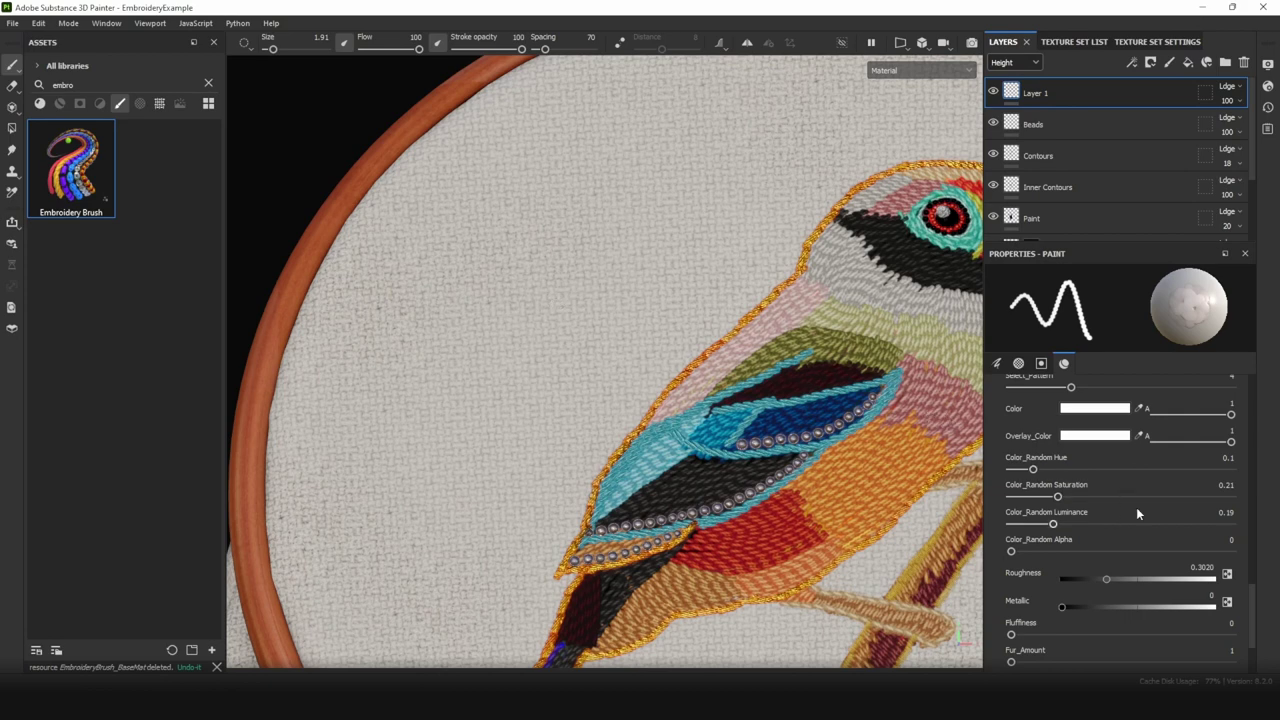
scroll(1136, 507, "up", 10)
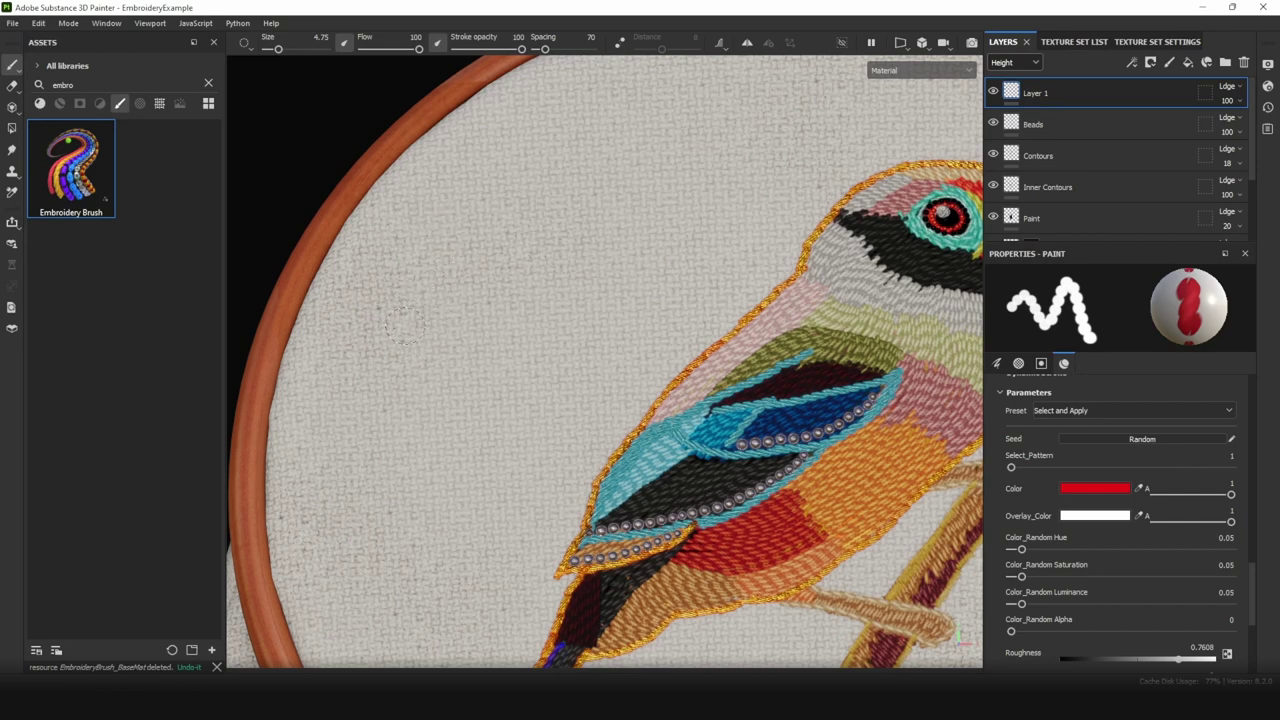
mouse_move(447, 230)
left_mouse_down()
mouse_move(409, 314)
mouse_move(386, 470)
left_mouse_up()
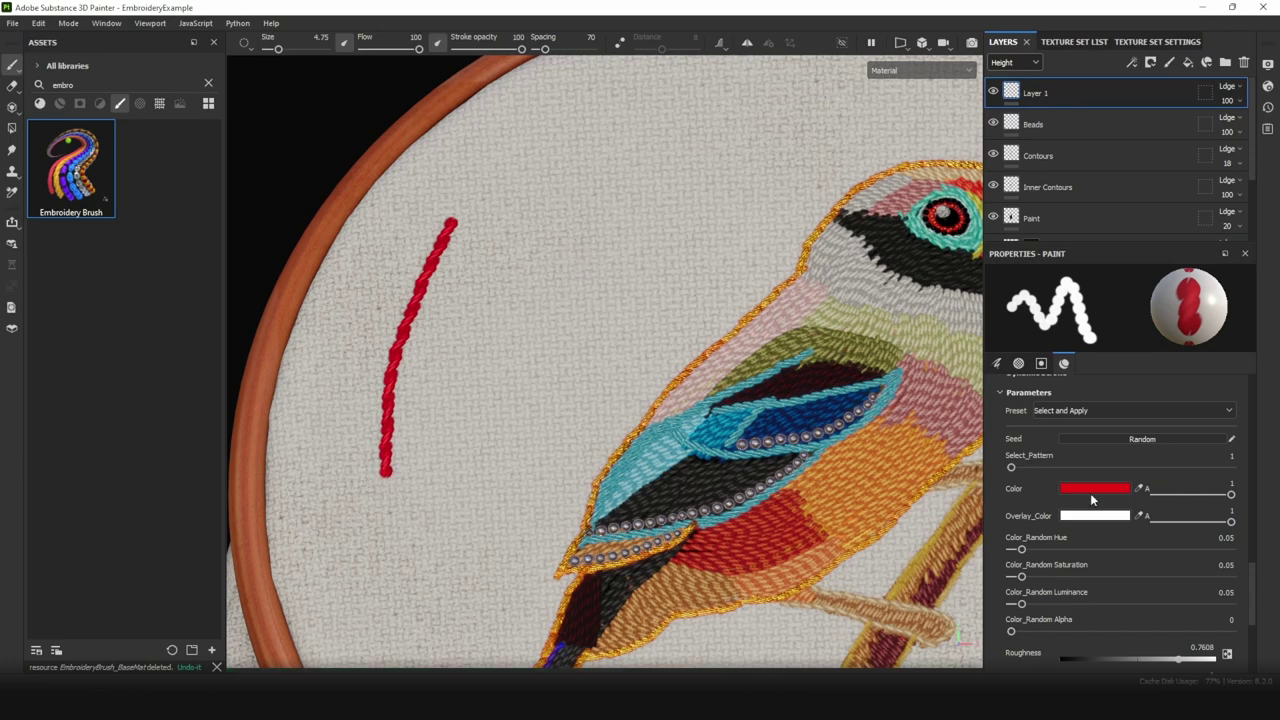
Step: Change the thread color to bright green, raise Color_Random Hue to 1 and paint curved strokes beside the red thread
left_click(1090, 492)
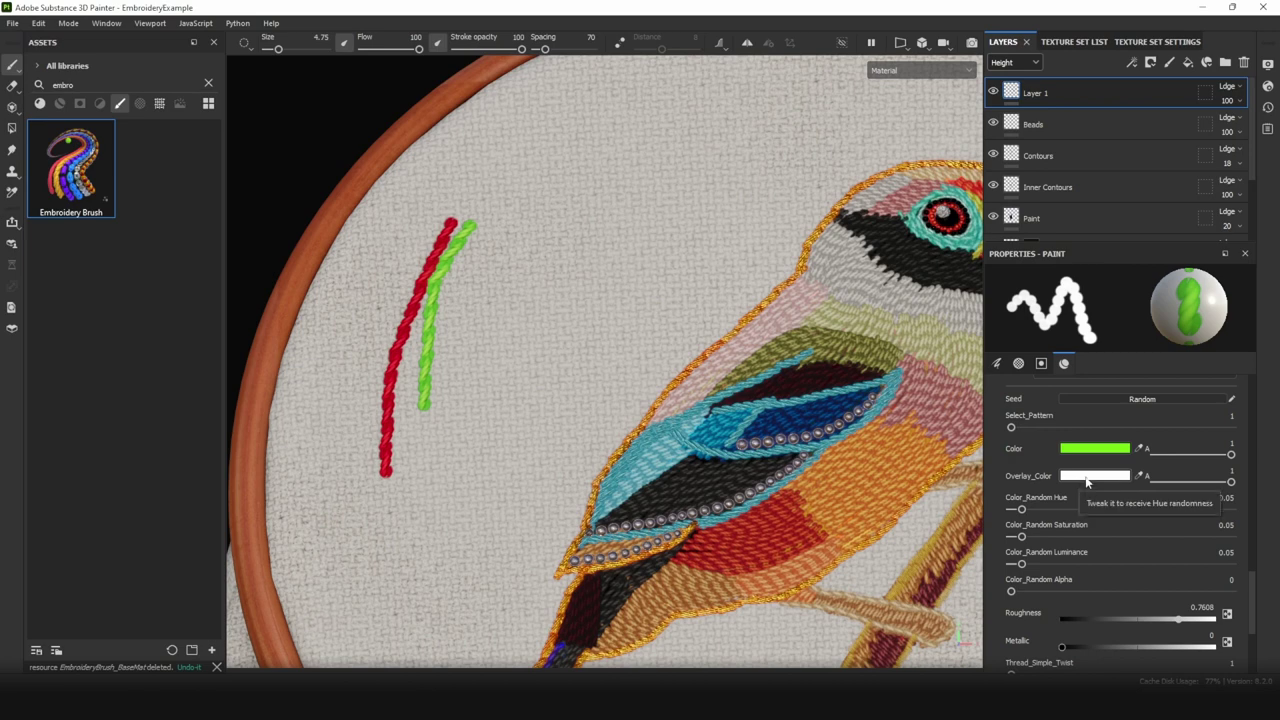
left_click(1077, 479)
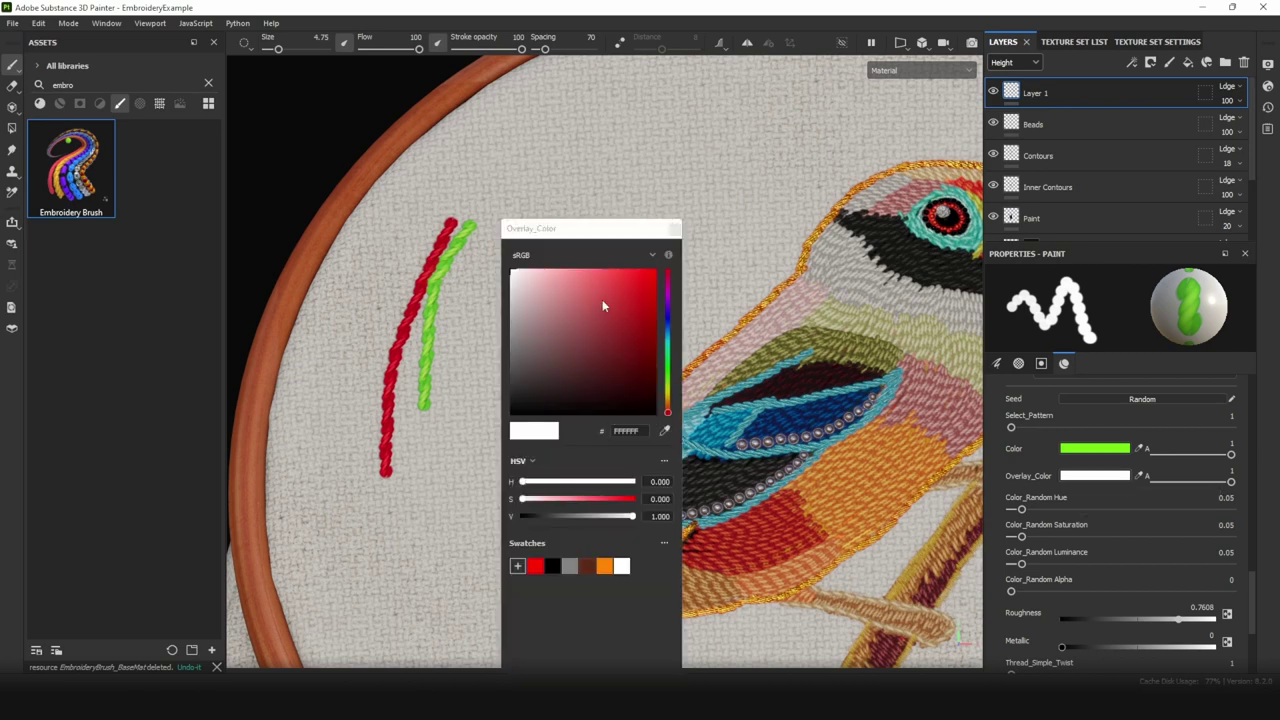
left_click(672, 229)
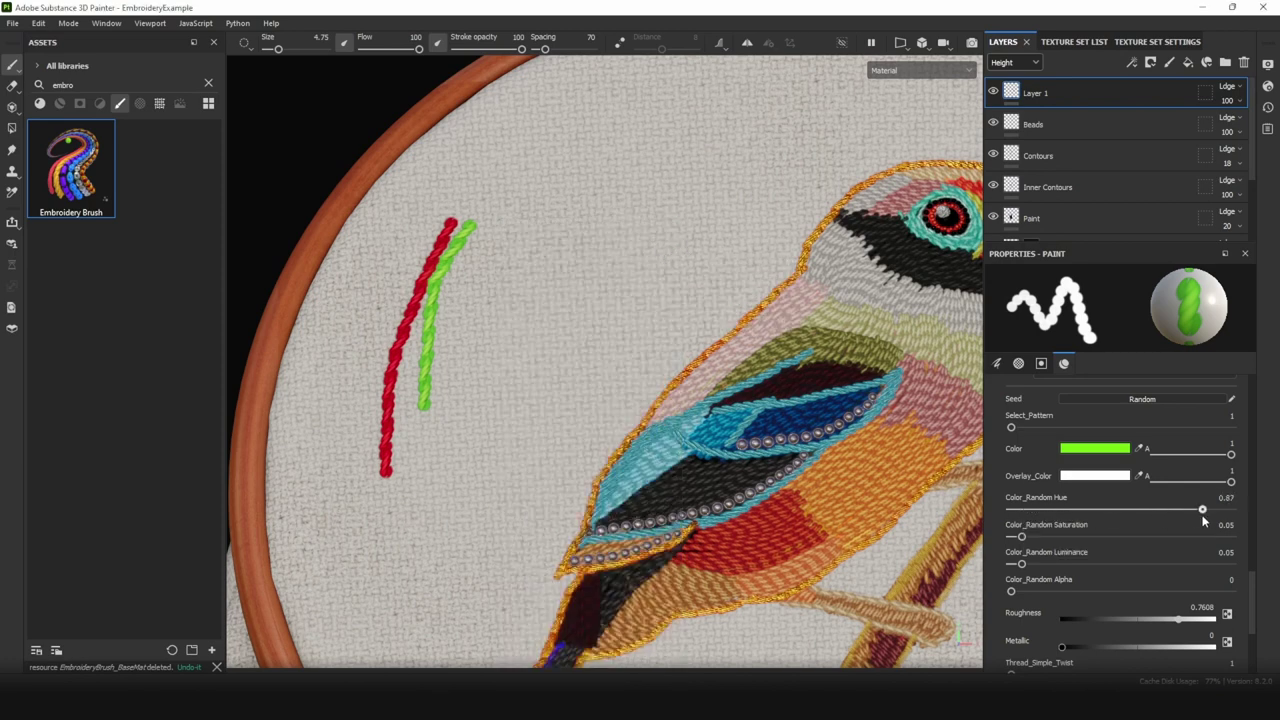
mouse_move(572, 255)
left_mouse_down()
mouse_move(512, 288)
mouse_move(445, 418)
left_mouse_up()
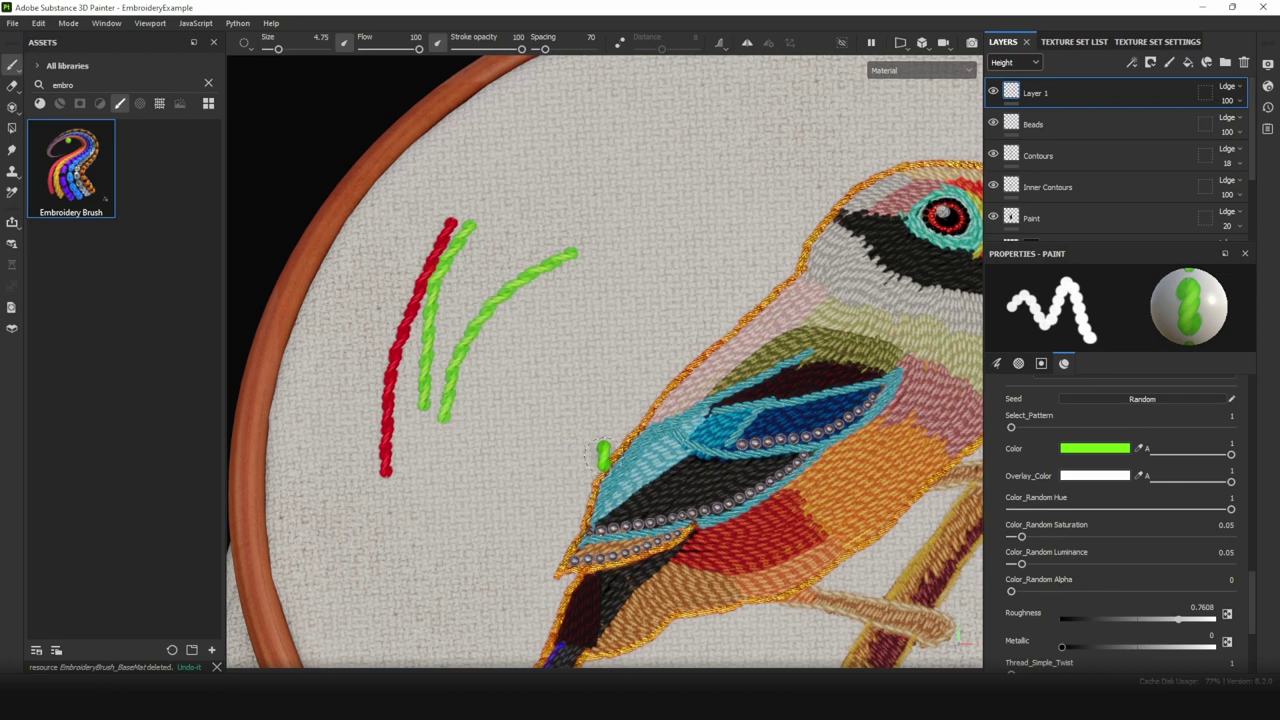
Step: Set the Overlay_Color to pink and paint long hue-randomized thread strokes around the red and green ones
left_click(1070, 476)
left_click(585, 266)
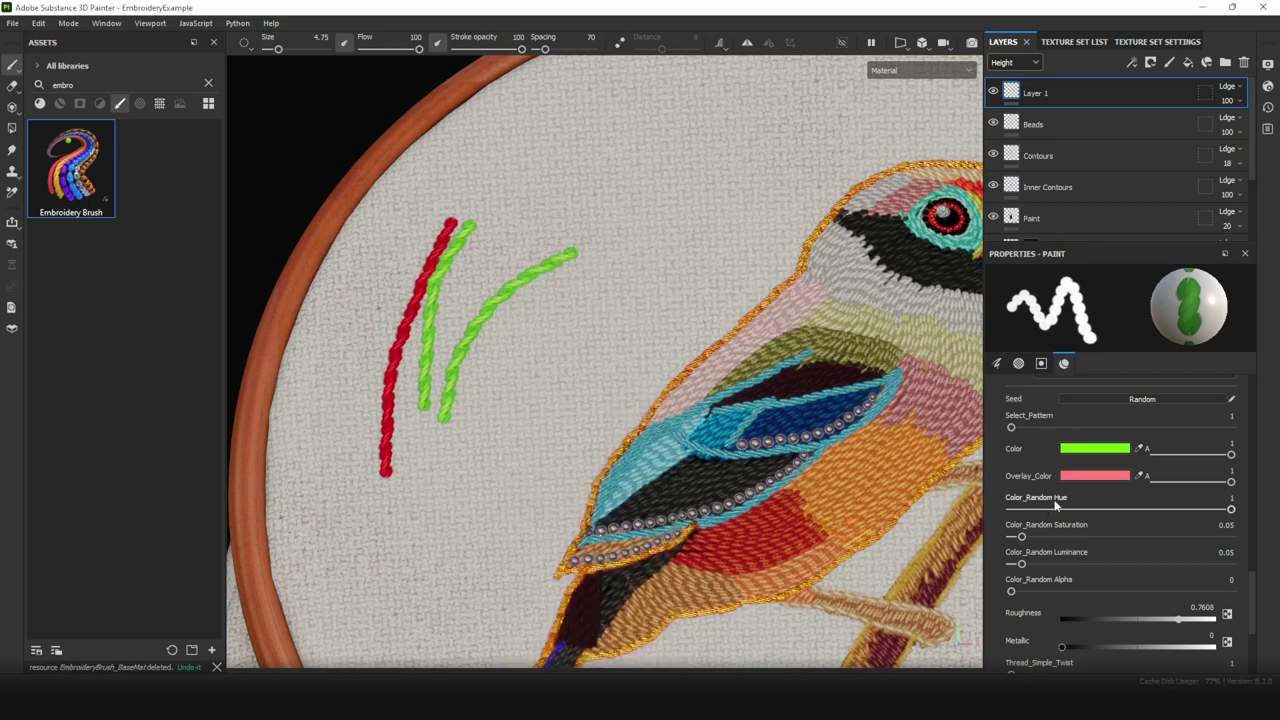
mouse_move(590, 270)
left_mouse_down()
mouse_move(492, 368)
mouse_move(460, 447)
left_mouse_up()
mouse_move(420, 508)
left_mouse_down()
mouse_move(326, 440)
mouse_move(318, 400)
mouse_move(430, 195)
mouse_move(472, 255)
left_mouse_up()
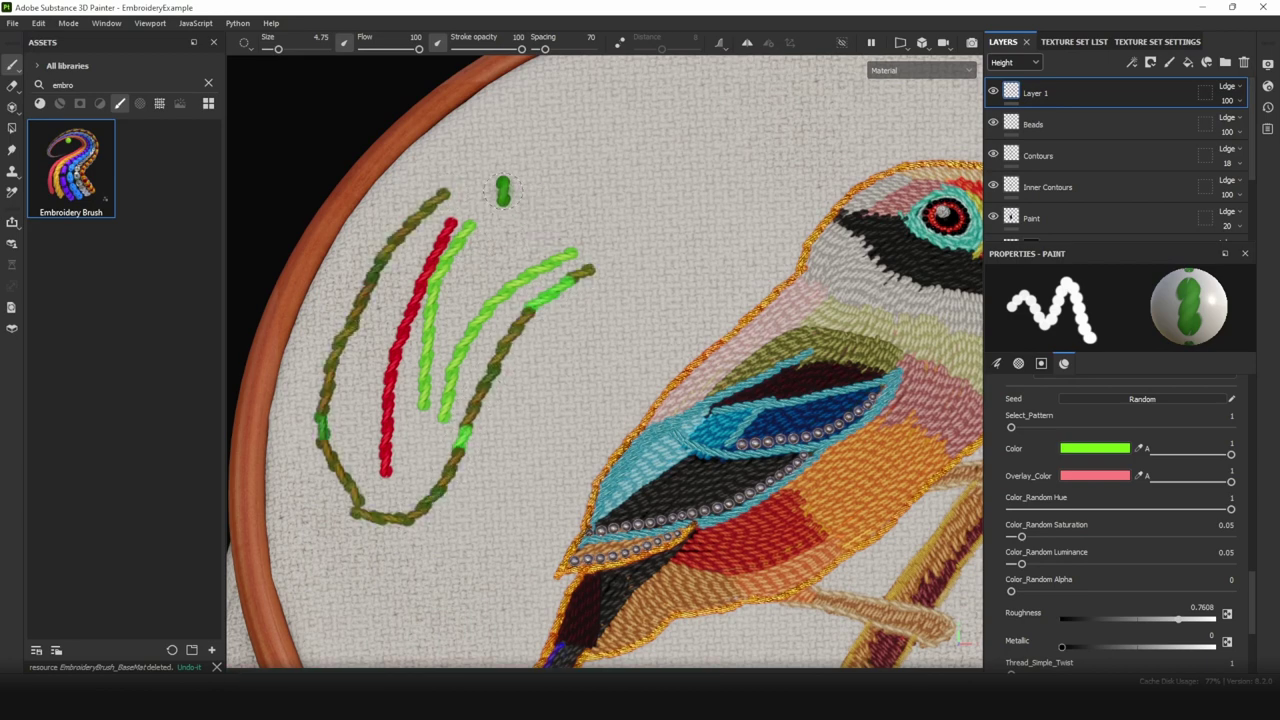
mouse_move(492, 188)
left_mouse_down()
mouse_move(592, 248)
mouse_move(540, 352)
left_mouse_up()
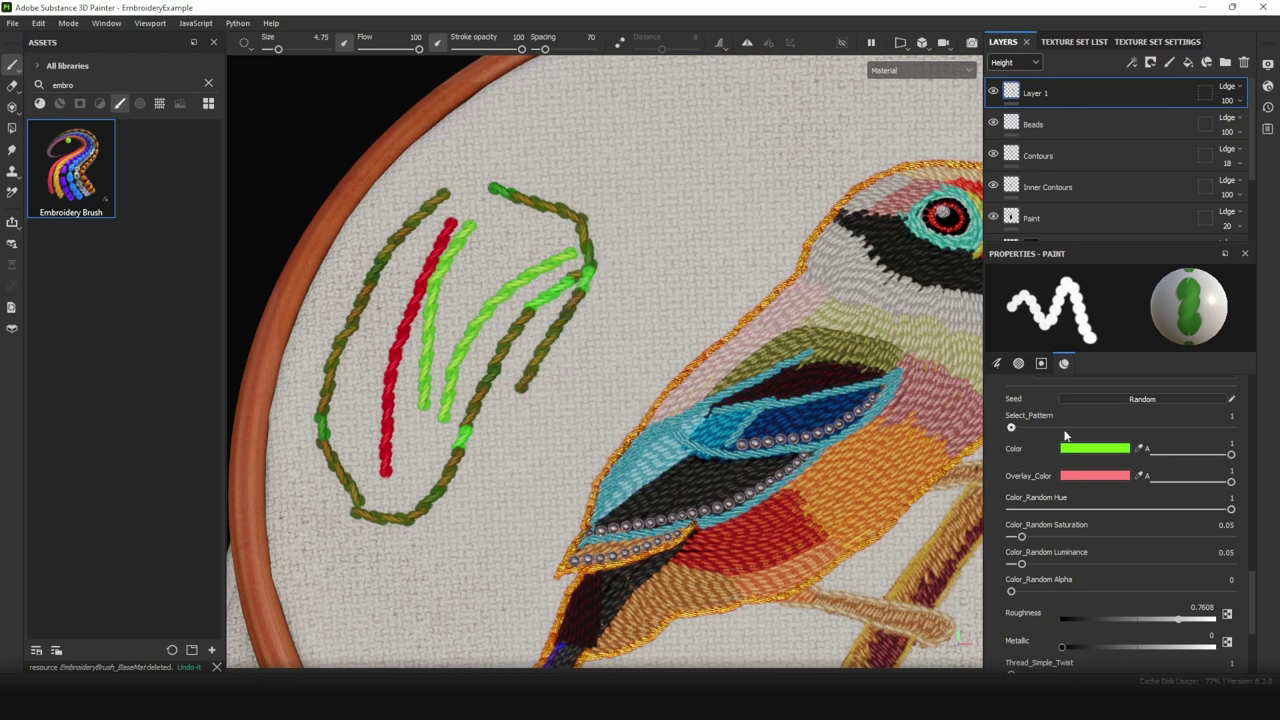
Step: Switch the brush to pattern 12 and paint rows of multicolored beads between the green threads and the bird
left_click_drag(1090, 437, 1231, 443)
left_click_drag(637, 210, 593, 337)
left_click_drag(535, 425, 437, 560)
mouse_move(670, 192)
left_mouse_down()
mouse_move(671, 229)
mouse_move(527, 458)
left_mouse_up()
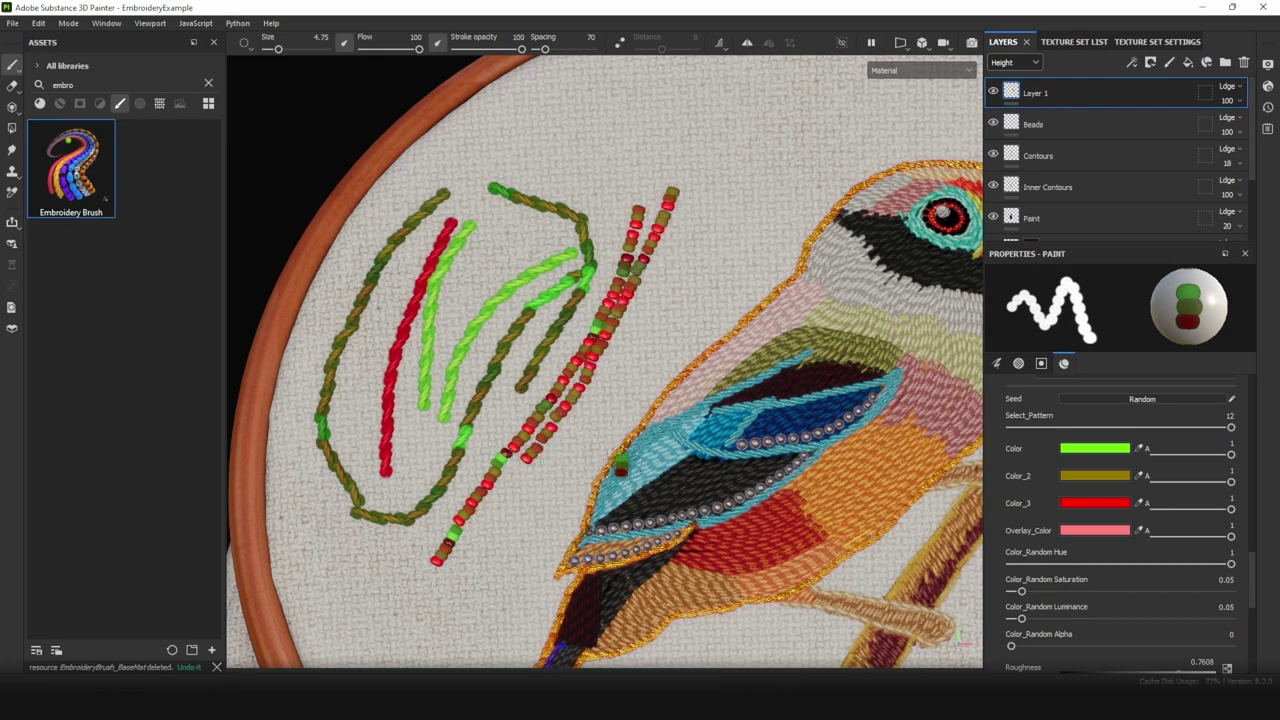
Step: Restore pattern 1, a white Overlay_Color and Color_Random Hue 0.05, and paint a green stroke with Color_Random Saturation at 0.46
left_click_drag(1101, 427, 986, 475)
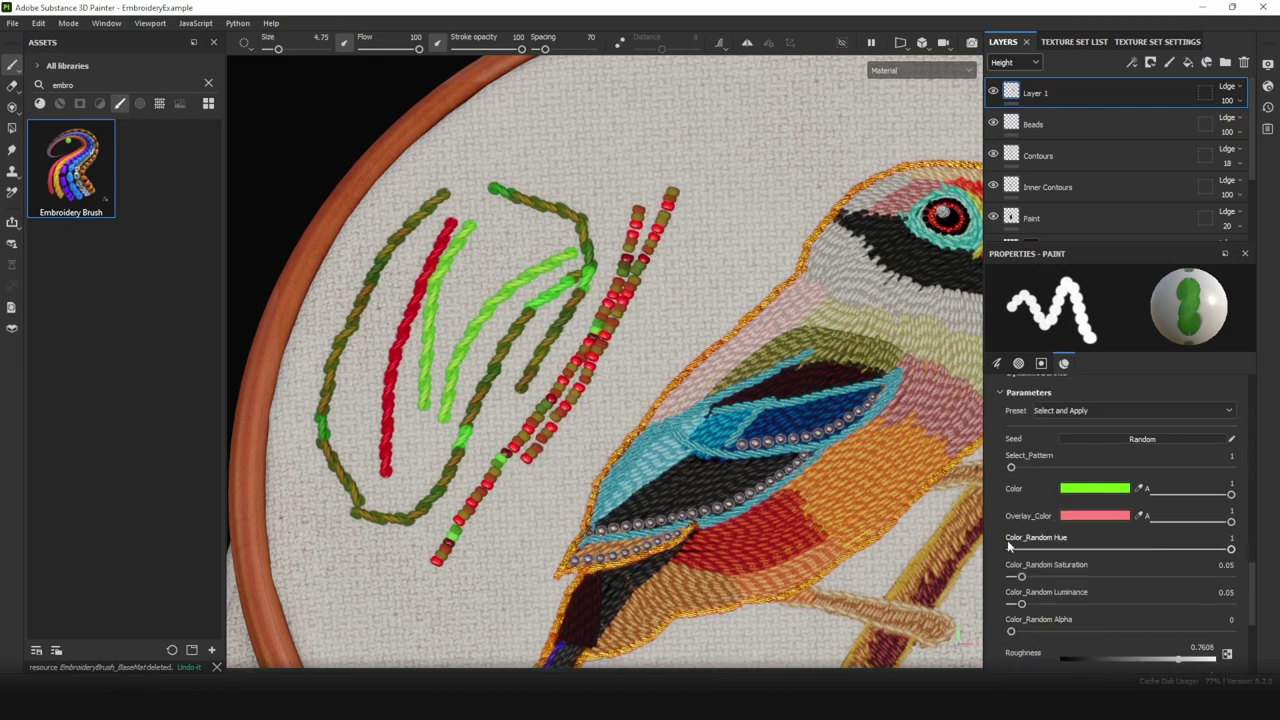
left_click(1094, 517)
left_click(543, 316)
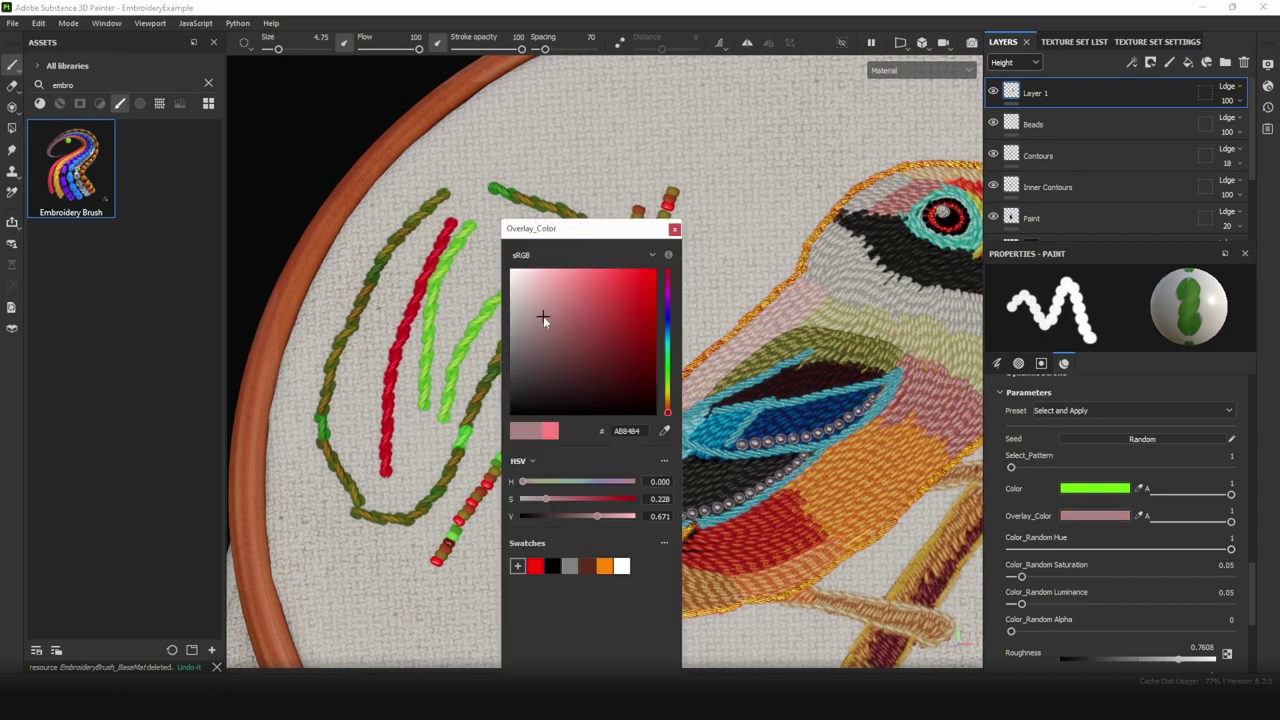
left_click_drag(543, 316, 475, 238)
left_click_drag(1231, 549, 1032, 549)
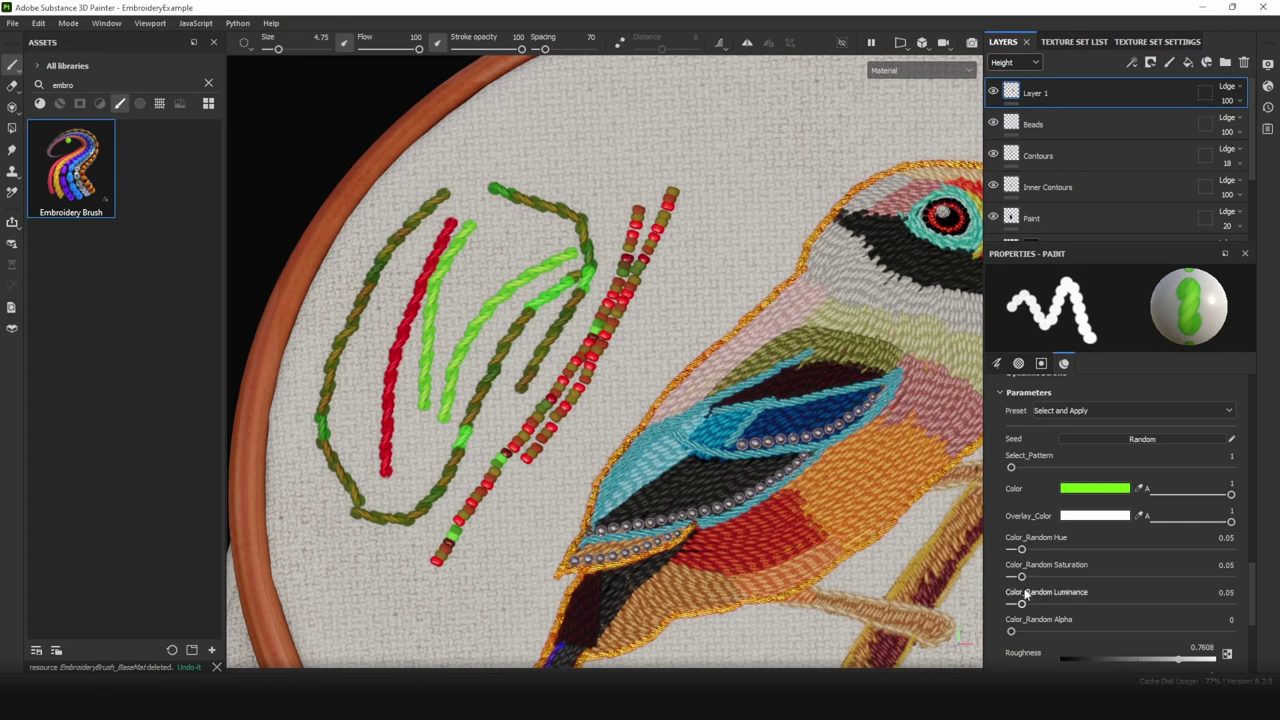
left_click_drag(1021, 577, 1112, 578)
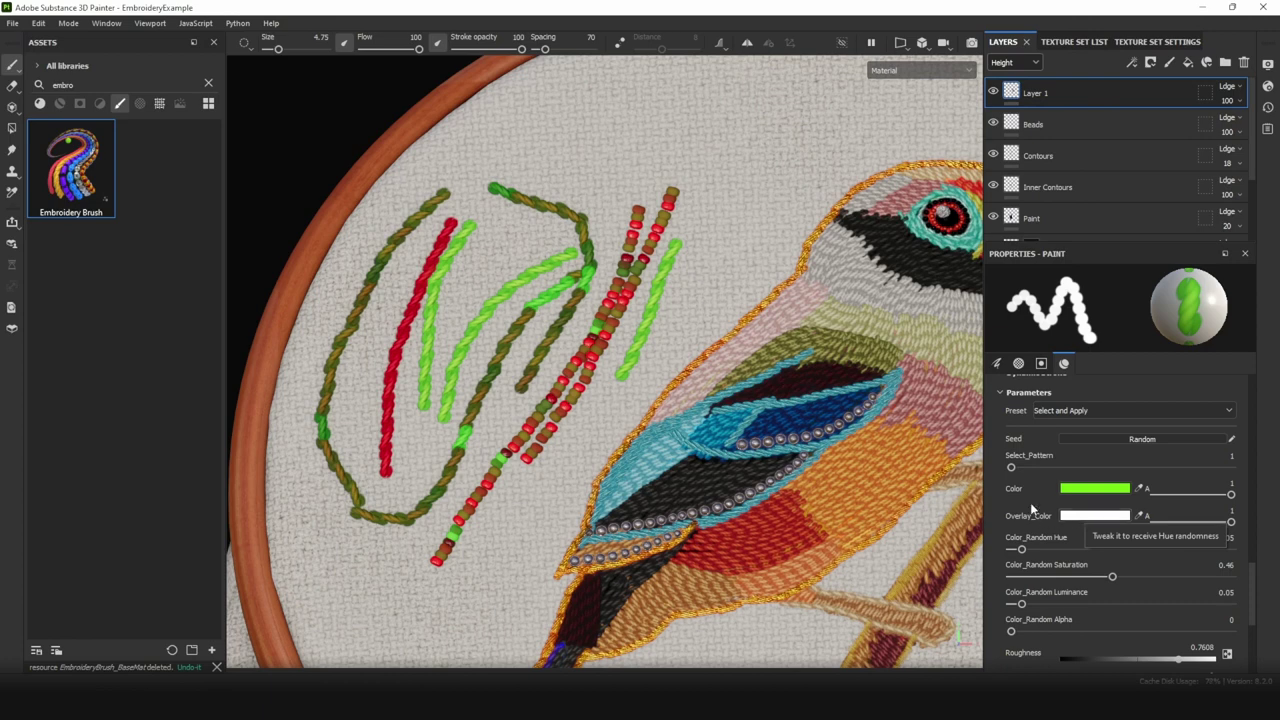
Step: Set Roughness to 0.1197 and Metallic to 0.1282, and paint overlapping glossy green strokes between the beads and the bird's back
scroll(1035, 540, "down", 3)
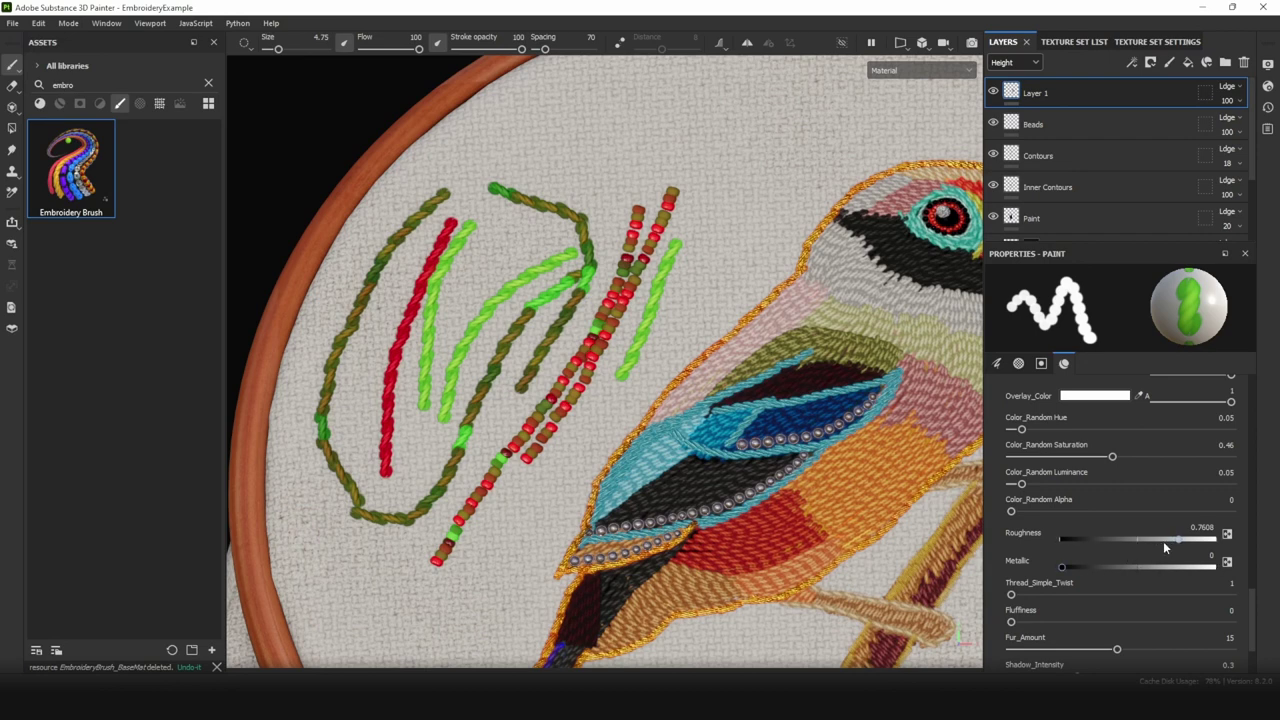
left_click_drag(1161, 538, 1089, 542)
left_click_drag(751, 233, 606, 447)
scroll(676, 362, "up", 5)
scroll(634, 345, "down", 3)
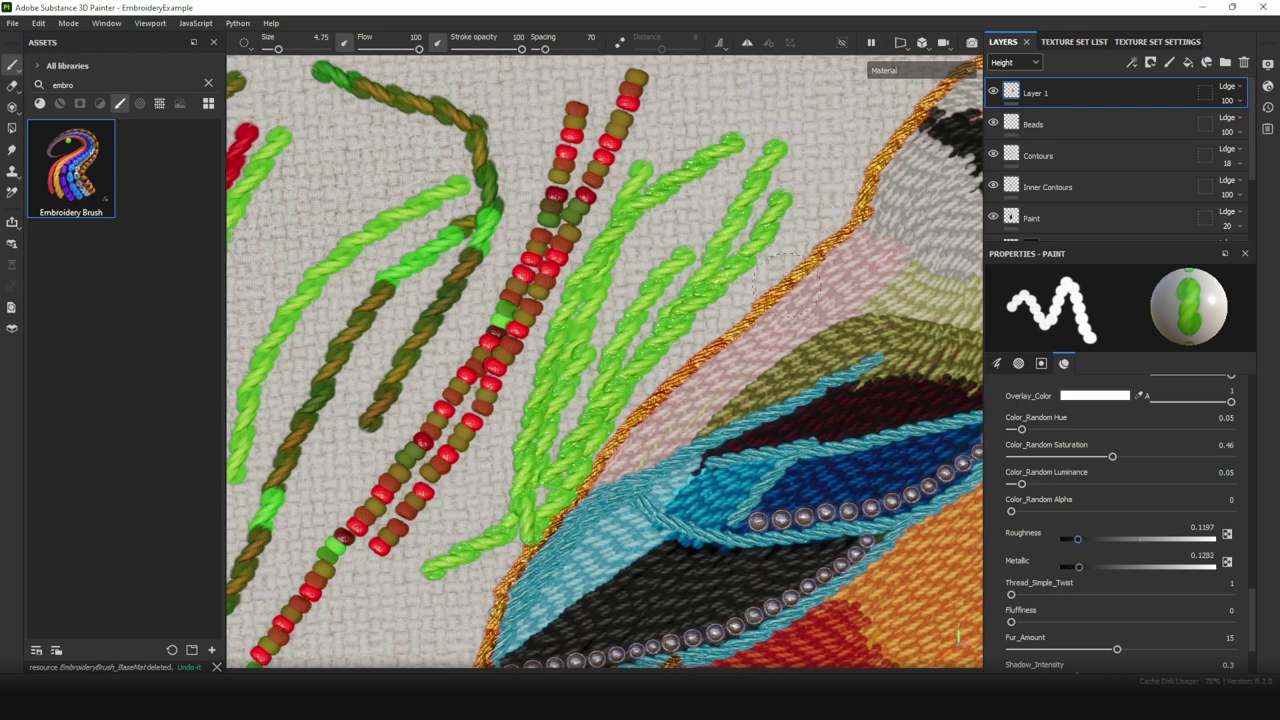
left_click_drag(812, 180, 573, 436)
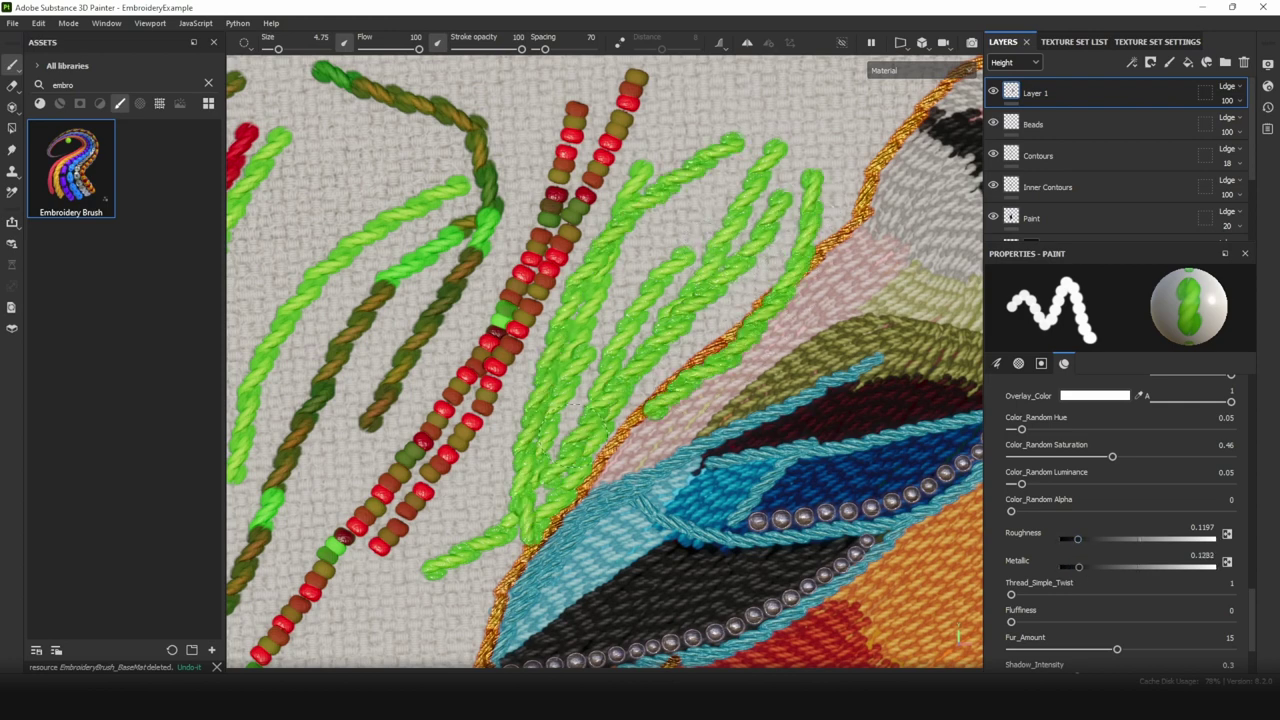
left_click_drag(573, 436, 450, 500)
Step: Raise Metallic to 1, lower Layer 1's height opacity to 39 and paint metallic green strokes across the wing and above the bird
left_click_drag(1079, 567, 1229, 578)
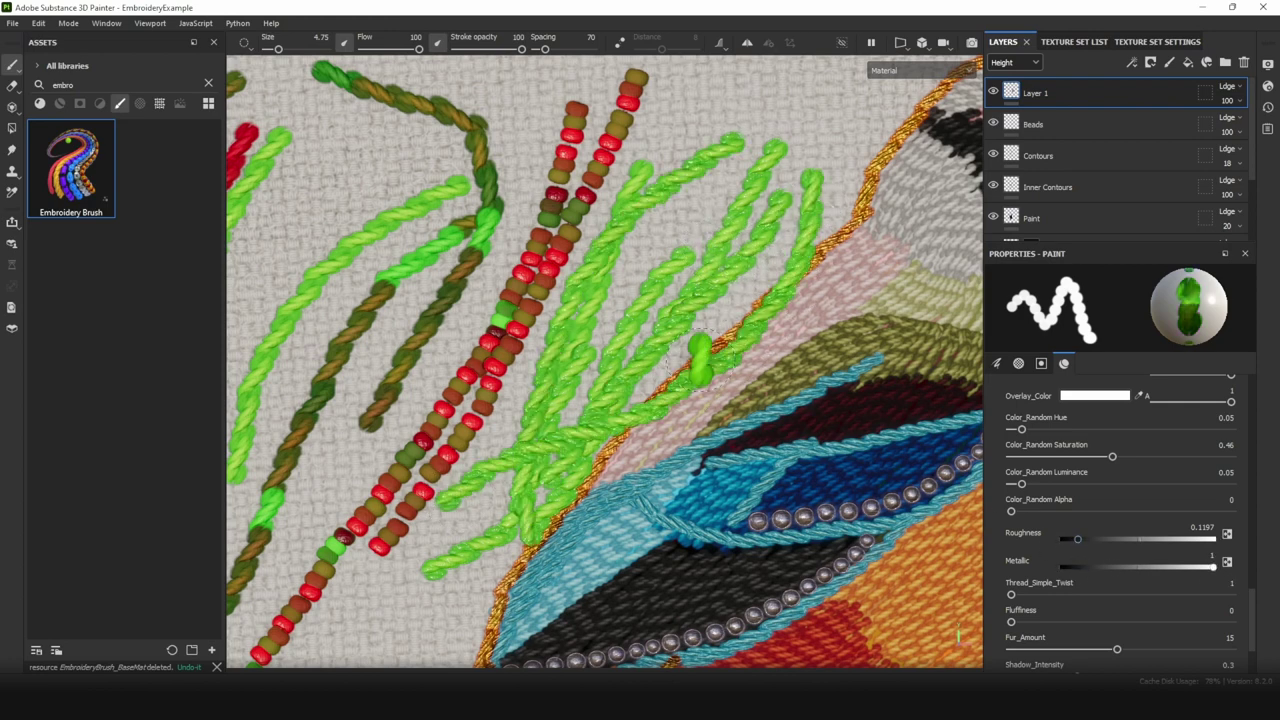
left_click_drag(898, 212, 622, 514)
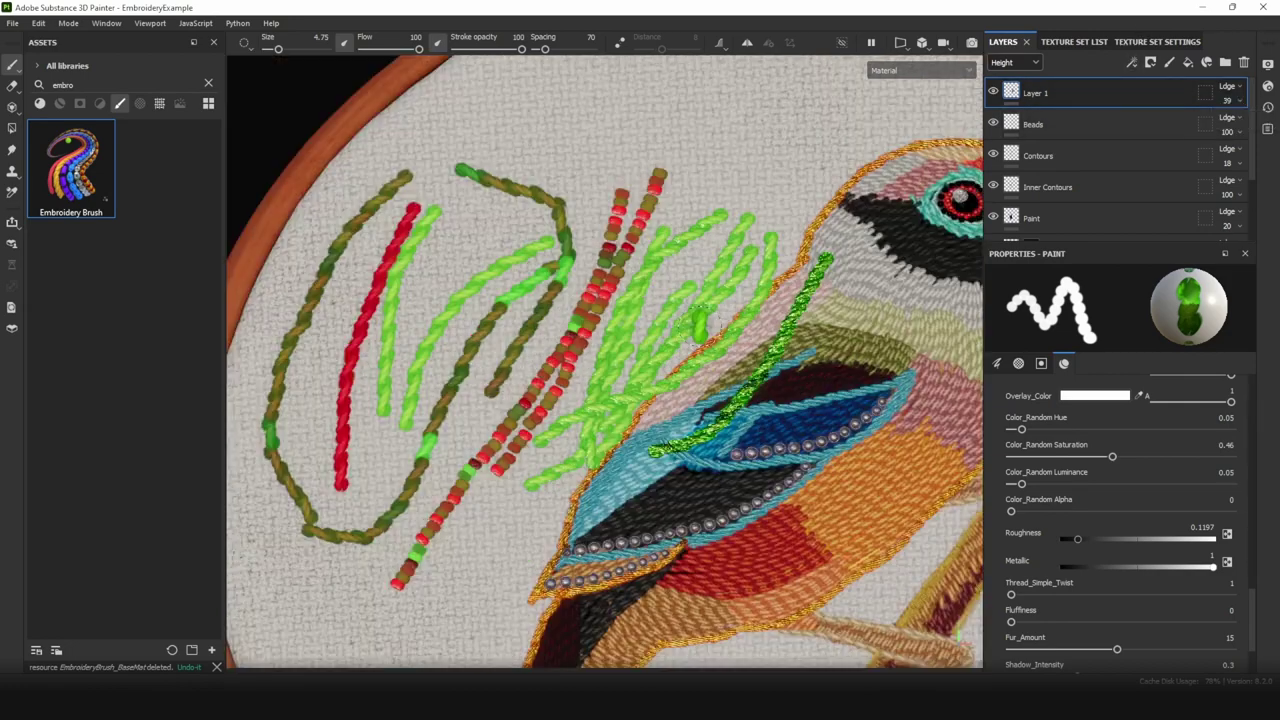
scroll(710, 260, "up", 3)
mouse_move(790, 186)
left_mouse_down()
mouse_move(613, 308)
mouse_move(566, 310)
left_mouse_up()
Step: Set Roughness and Metallic to 0 and paint green strokes above the head with Thread_Simple_Twist at 1 and 2
scroll(1013, 554, "down", 1)
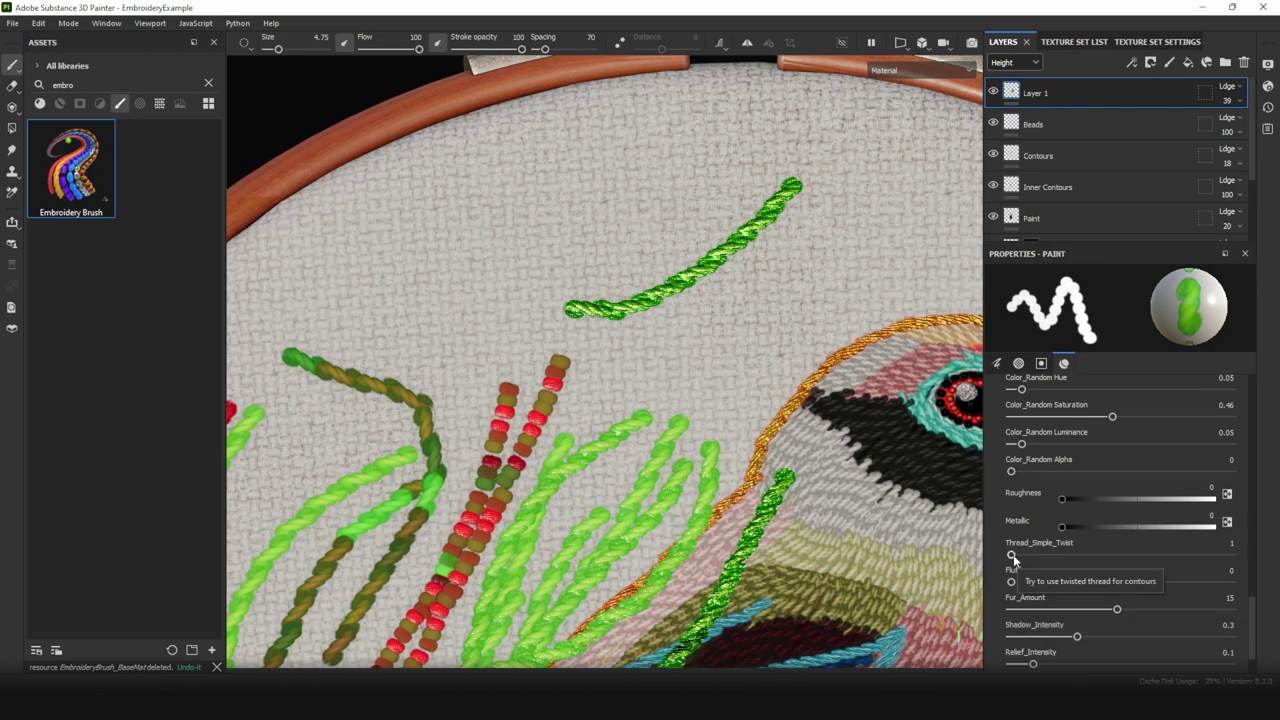
left_click_drag(885, 205, 712, 338)
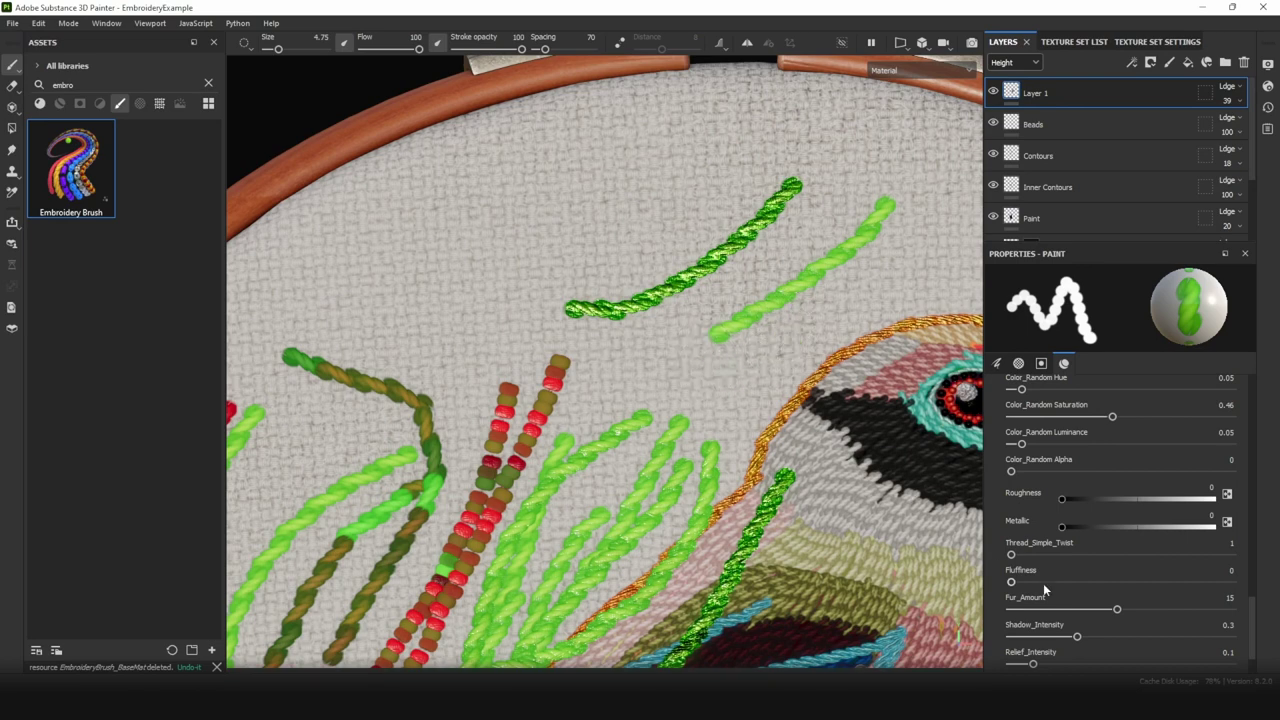
left_click_drag(1010, 555, 1066, 554)
mouse_move(930, 235)
left_mouse_down()
mouse_move(806, 326)
mouse_move(697, 372)
left_mouse_up()
left_click_drag(779, 337, 782, 372)
key("ctrl+z")
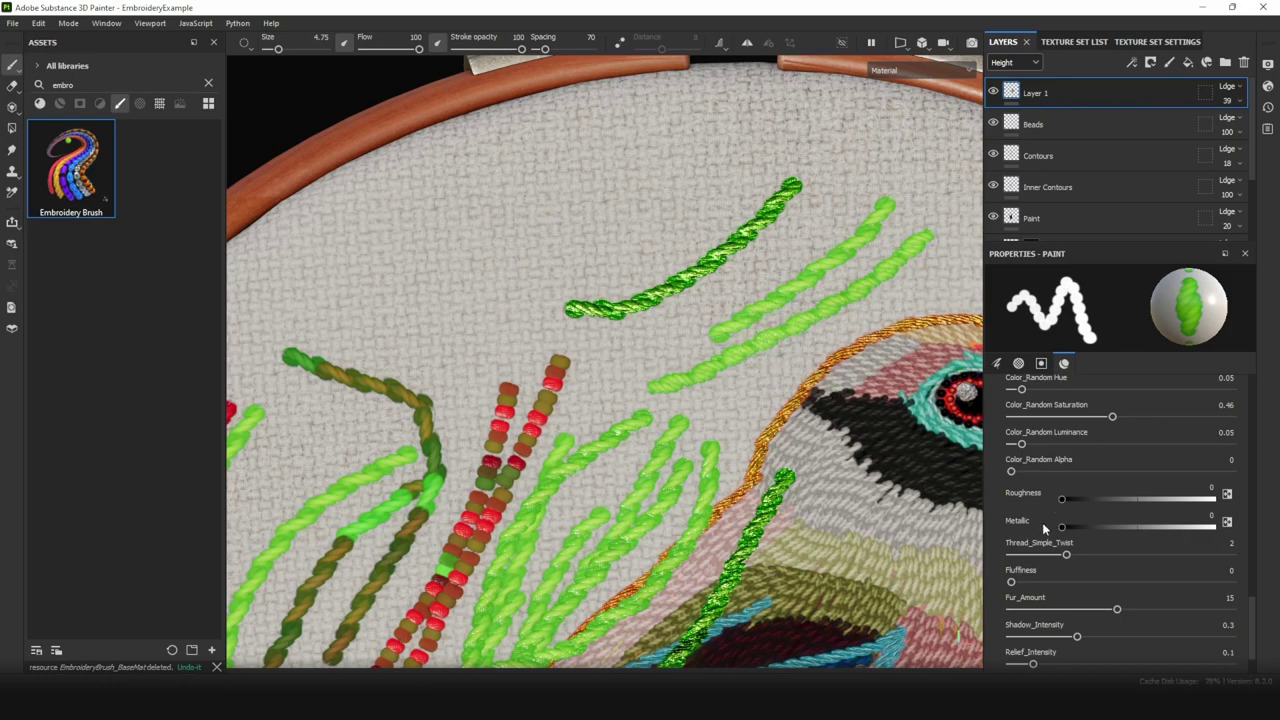
Step: Change the thread color to blue 1324E8 and paint two twisted strokes on either side of the metallic green one
scroll(1050, 540, "up", 2)
left_click(1094, 488)
left_click(666, 320)
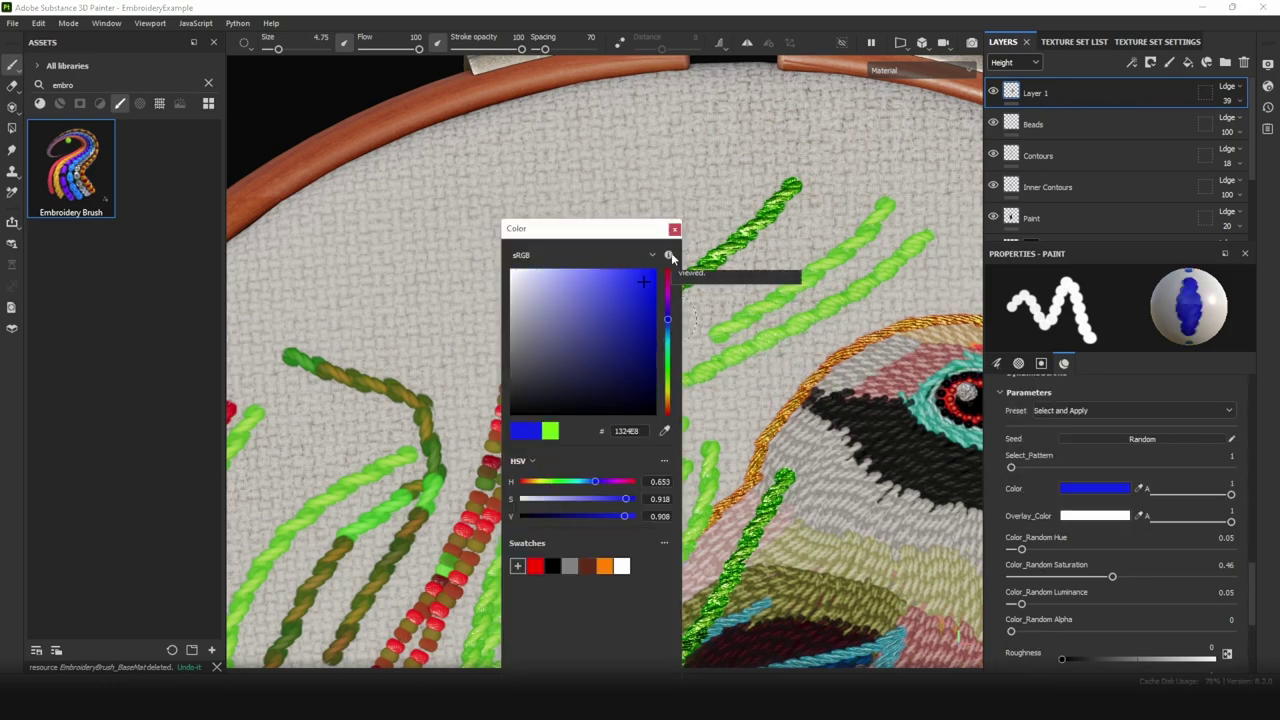
left_click(675, 229)
mouse_move(806, 210)
left_mouse_down()
mouse_move(680, 318)
mouse_move(608, 351)
left_mouse_up()
scroll(711, 290, "up", 3)
left_click_drag(708, 141, 513, 249)
Step: Raise Thread_Simple_Twist to 5 and paint several tightly twisted blue strokes on the fabric above the bird
scroll(1016, 570, "down", 3)
left_click_drag(1066, 595, 1166, 594)
left_click_drag(925, 345, 557, 495)
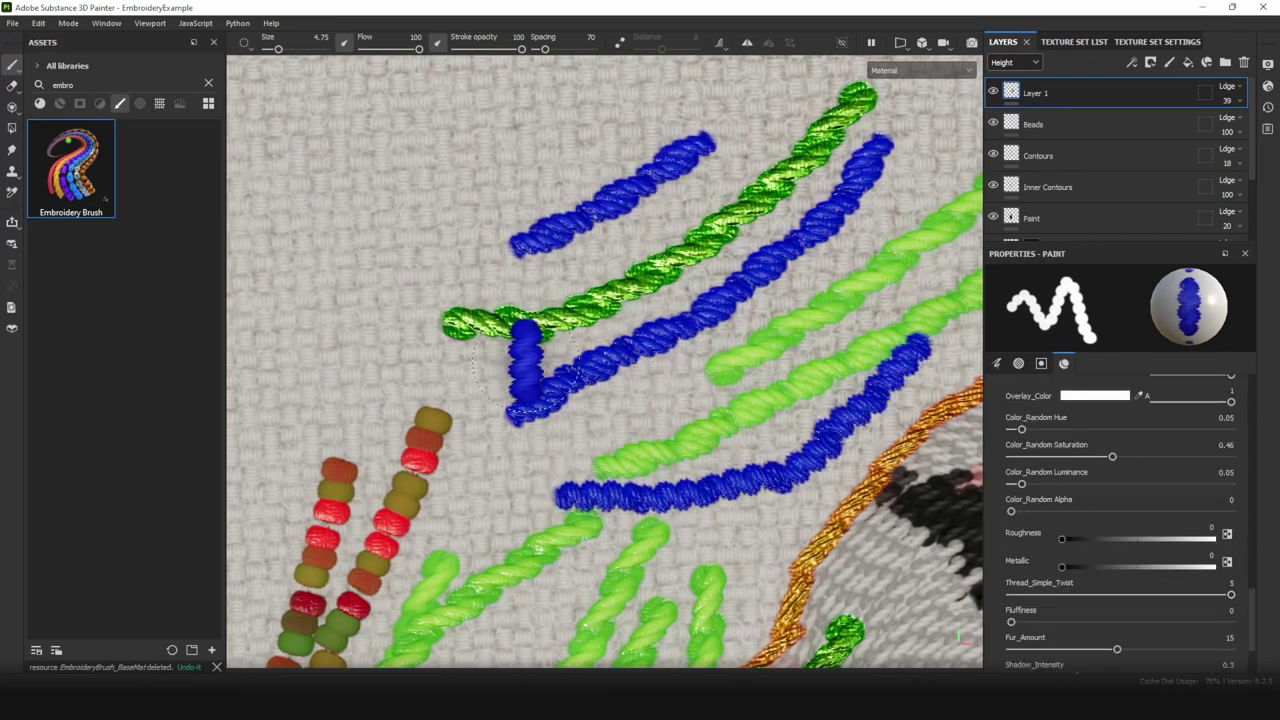
mouse_move(620, 135)
left_mouse_down()
mouse_move(494, 163)
mouse_move(296, 258)
mouse_move(250, 378)
left_mouse_up()
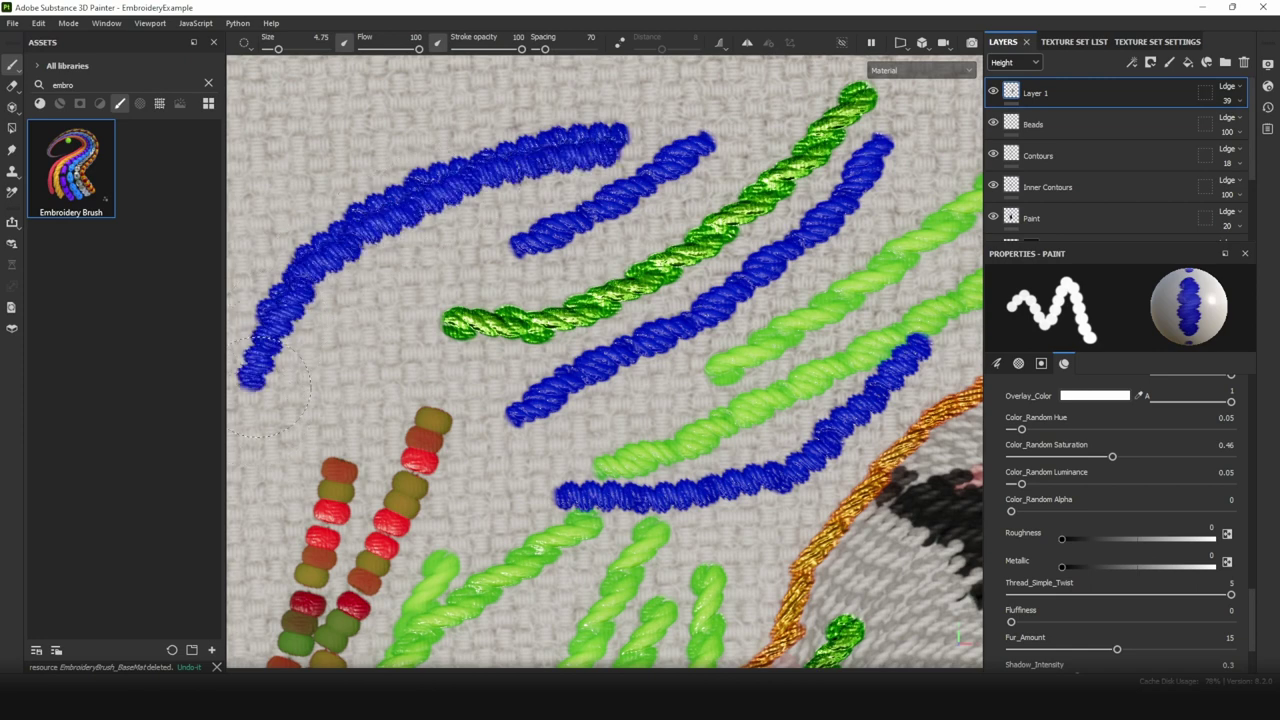
left_click_drag(604, 138, 480, 358)
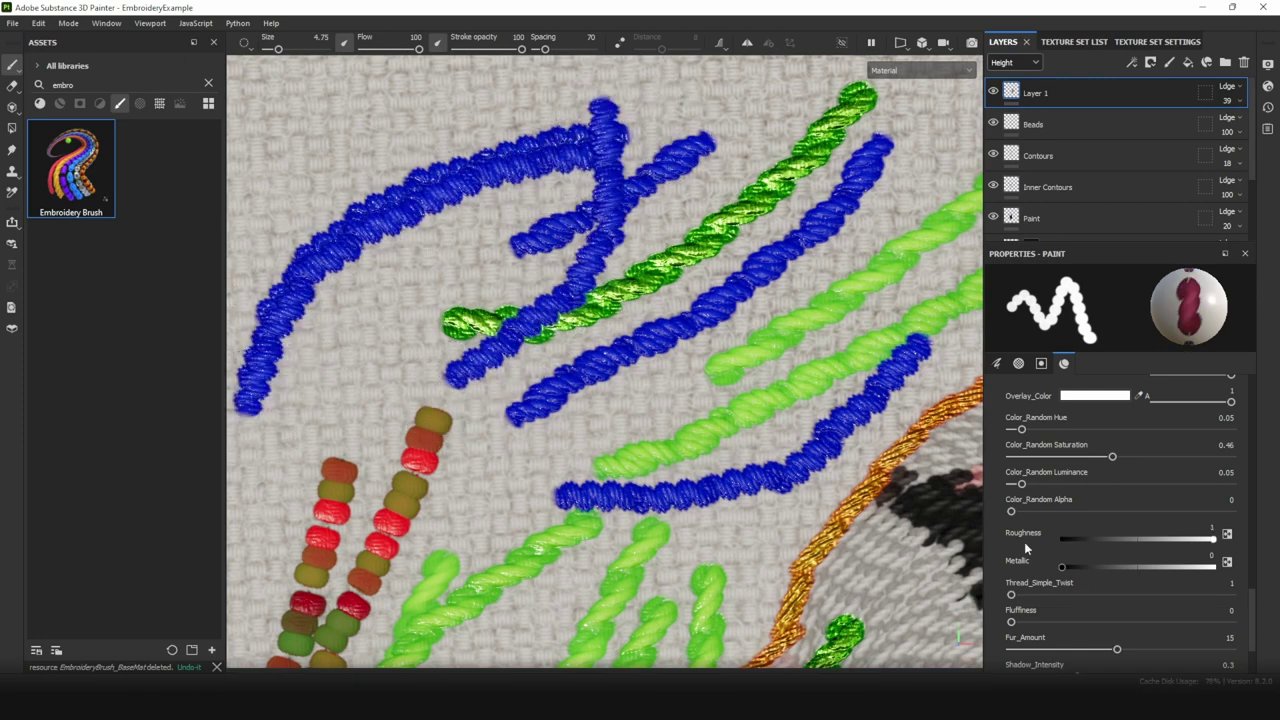
Step: With dark red thread, Roughness 1 and Thread_Simple_Twist 1, set Fluffiness to 11.27 and paint a woolly stroke below the blue one
scroll(1030, 545, "down", 2)
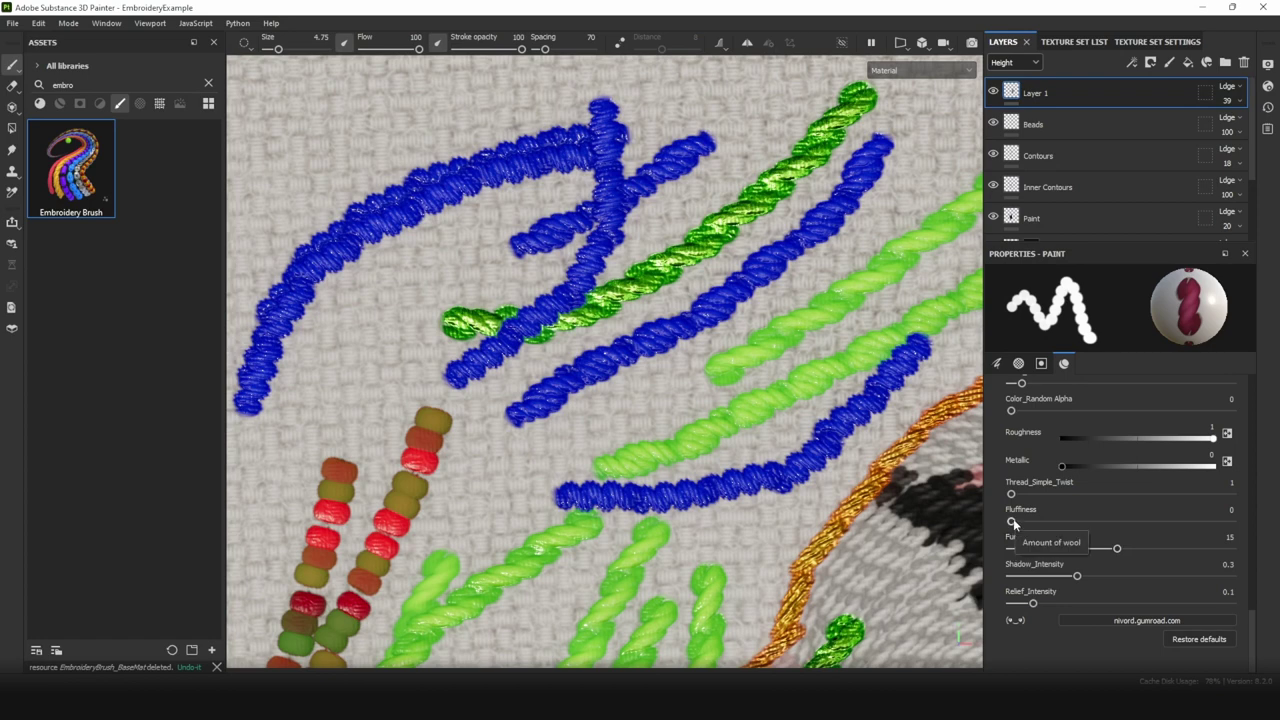
left_click_drag(1012, 522, 1135, 521)
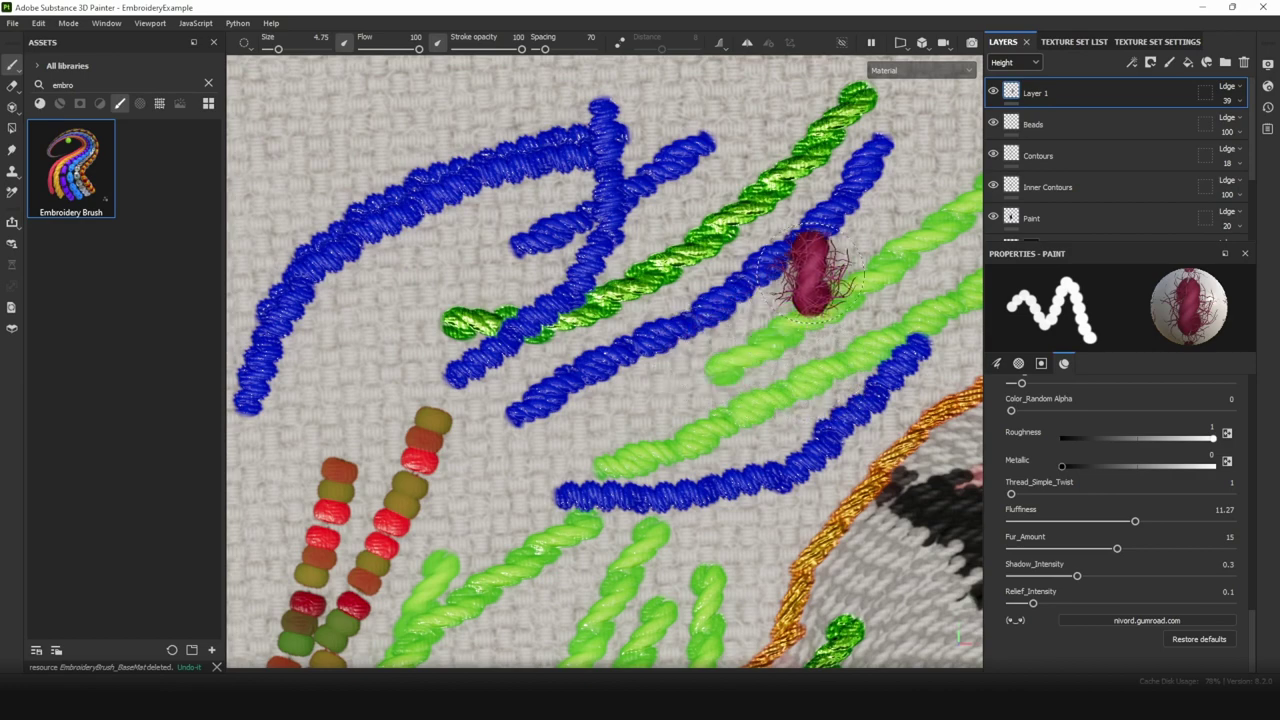
mouse_move(842, 248)
left_mouse_down()
mouse_move(615, 415)
mouse_move(530, 455)
left_mouse_up()
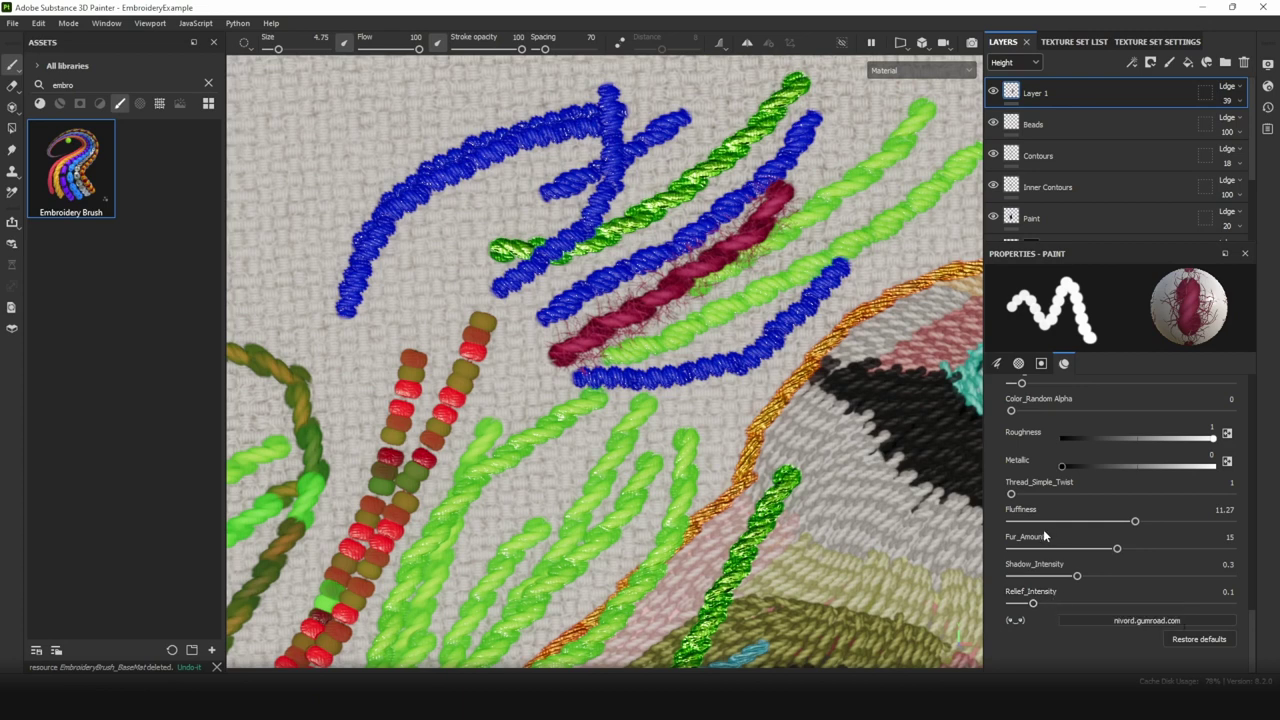
Step: Raise Fur_Amount to 30 and Fluffiness to 20, and paint overlapping dark red wool strokes behind the bird's head
left_click_drag(1126, 549, 1231, 549)
left_click_drag(1135, 521, 1231, 521)
mouse_move(885, 275)
left_mouse_down()
mouse_move(805, 335)
mouse_move(595, 432)
left_mouse_up()
left_click_drag(578, 476, 522, 536)
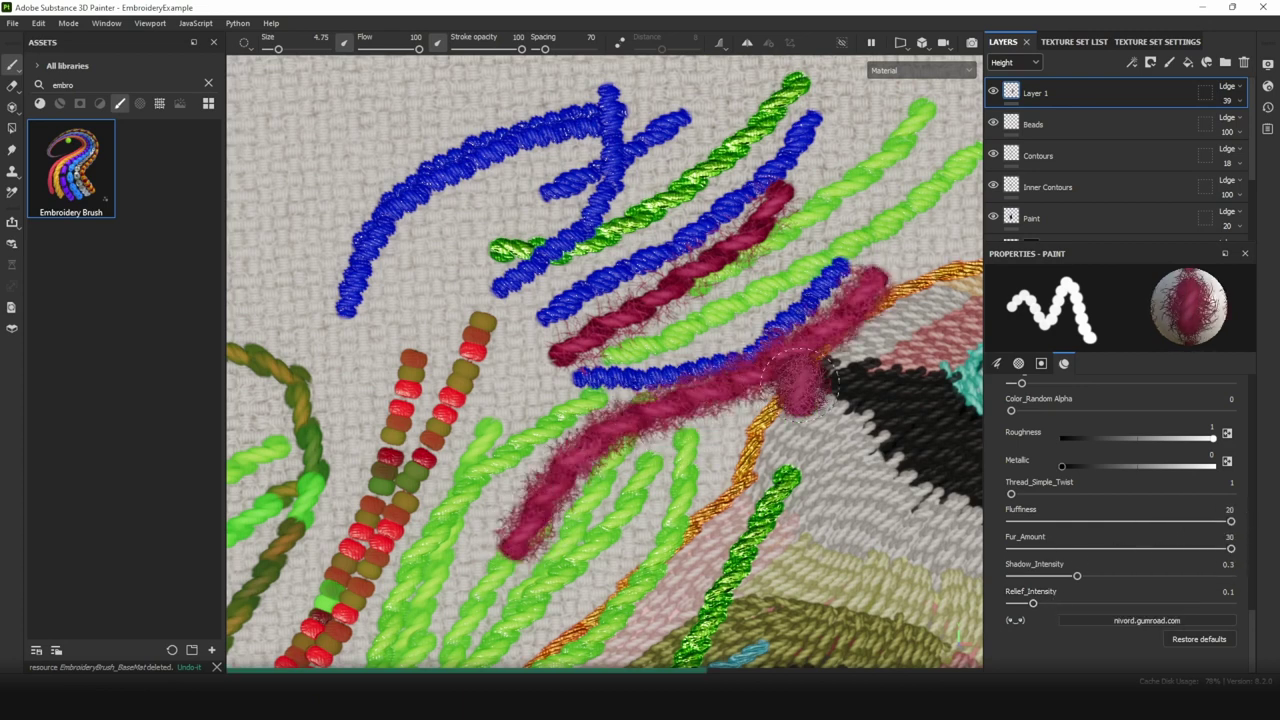
mouse_move(880, 283)
left_mouse_down()
mouse_move(720, 420)
mouse_move(580, 495)
left_mouse_up()
mouse_move(880, 245)
left_mouse_down()
mouse_move(680, 360)
mouse_move(528, 494)
left_mouse_up()
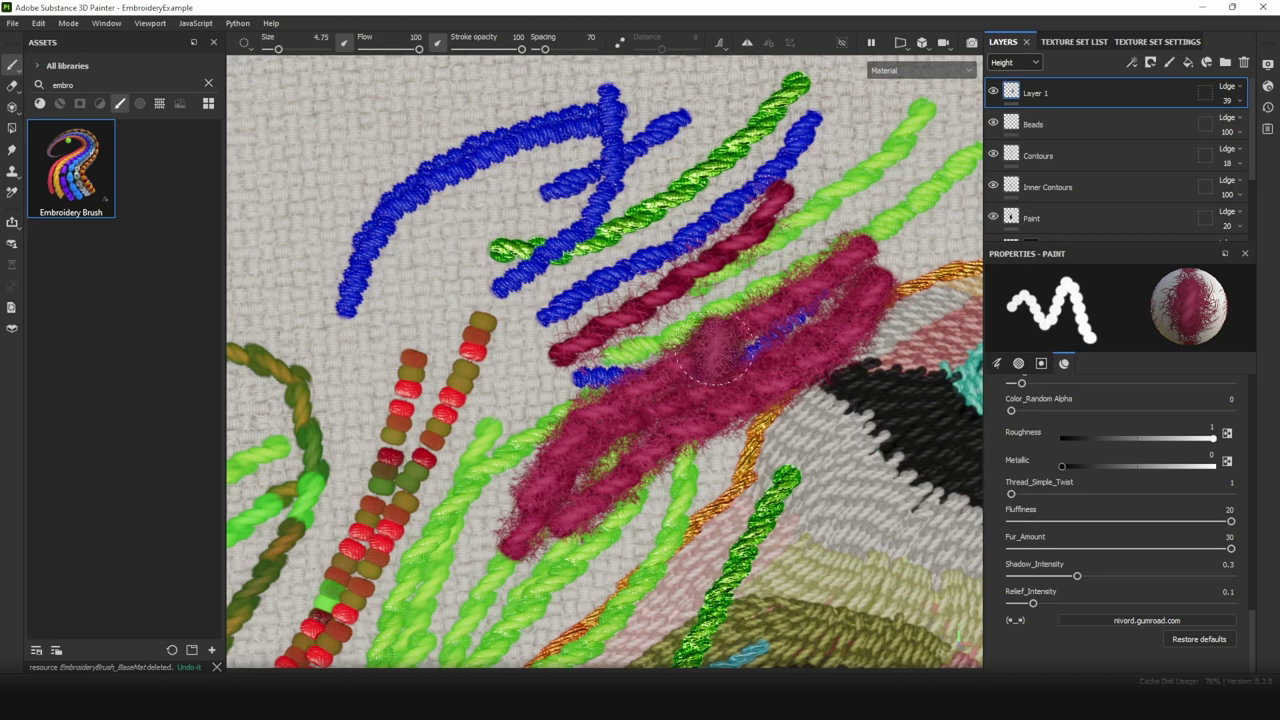
mouse_move(914, 298)
left_mouse_down()
mouse_move(787, 429)
mouse_move(611, 531)
left_mouse_up()
Step: Reduce Fluffiness to 2.73 and Fur_Amount to 5, and undo a test dab made near the bird's neck
left_click(1041, 521)
left_click(1043, 549)
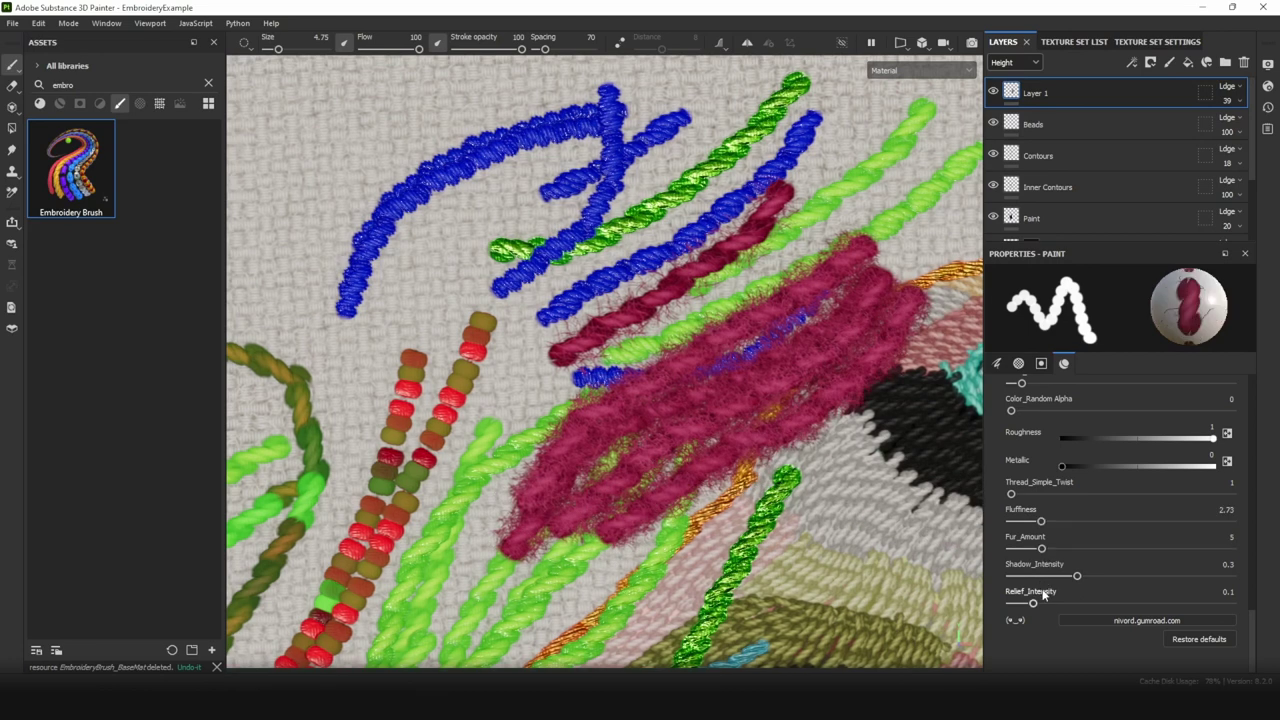
left_click(790, 420)
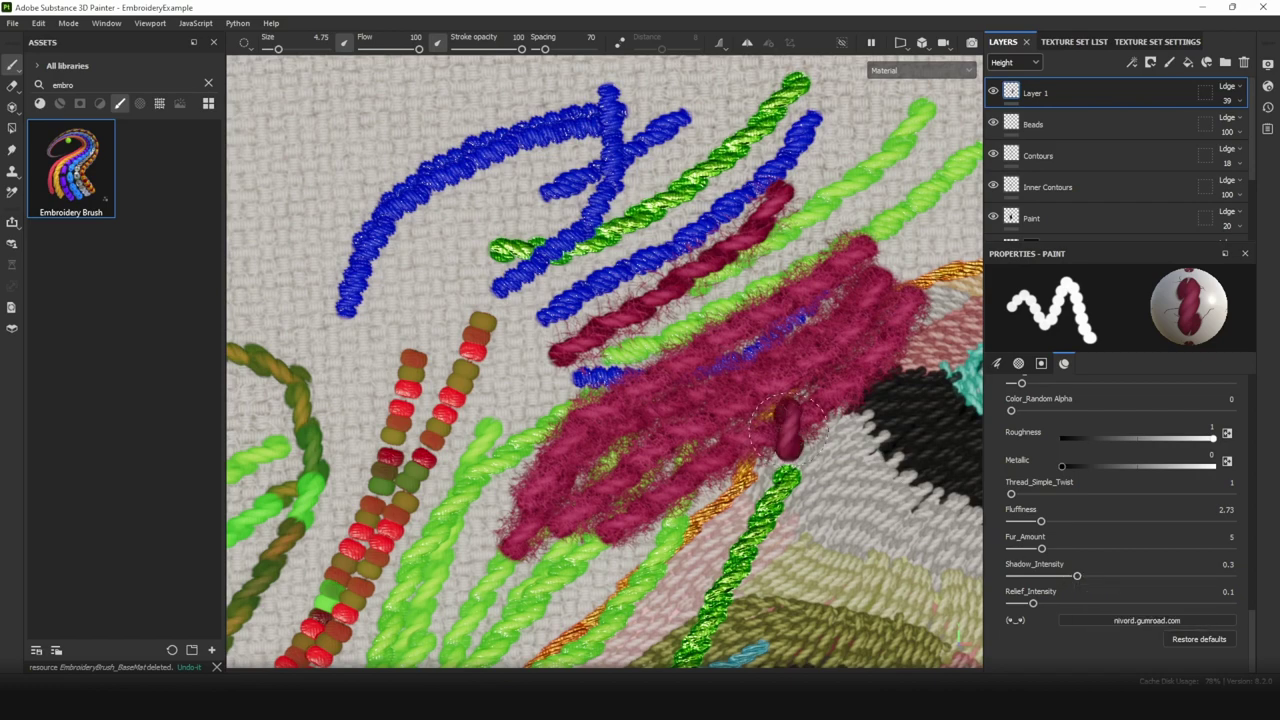
scroll(788, 422, "down", 5)
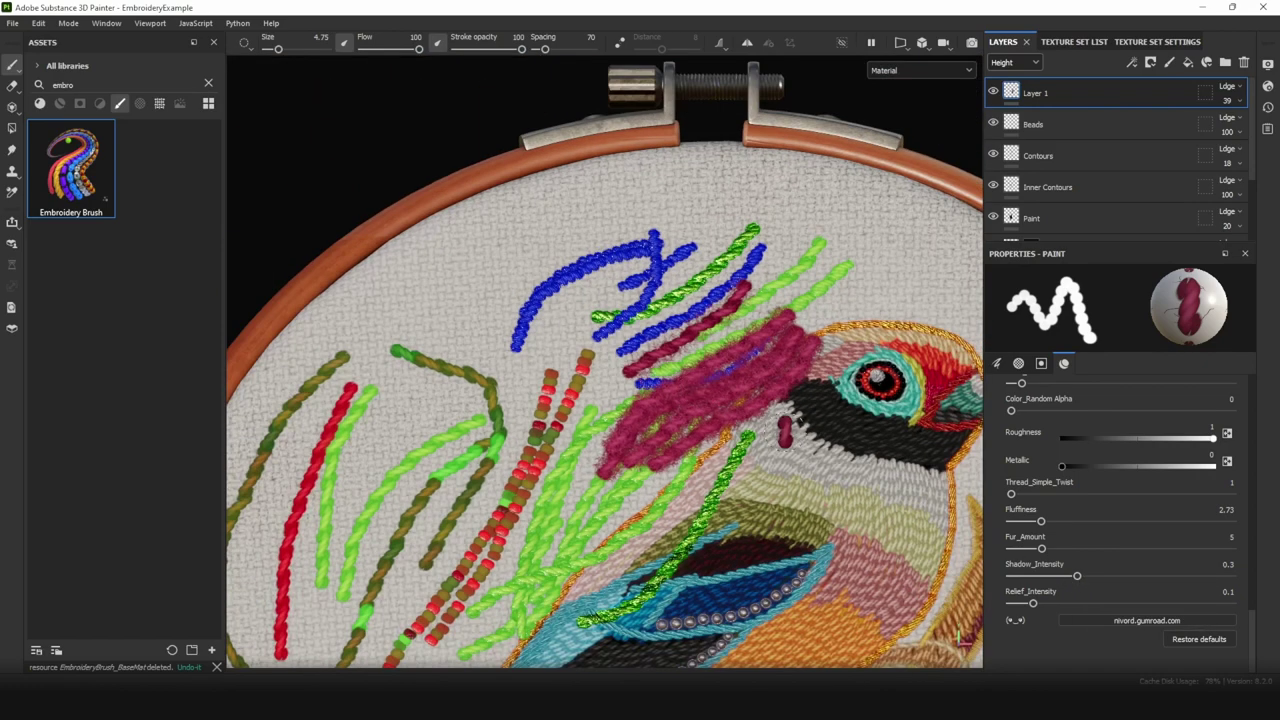
key("ctrl+z")
scroll(760, 400, "up", 4)
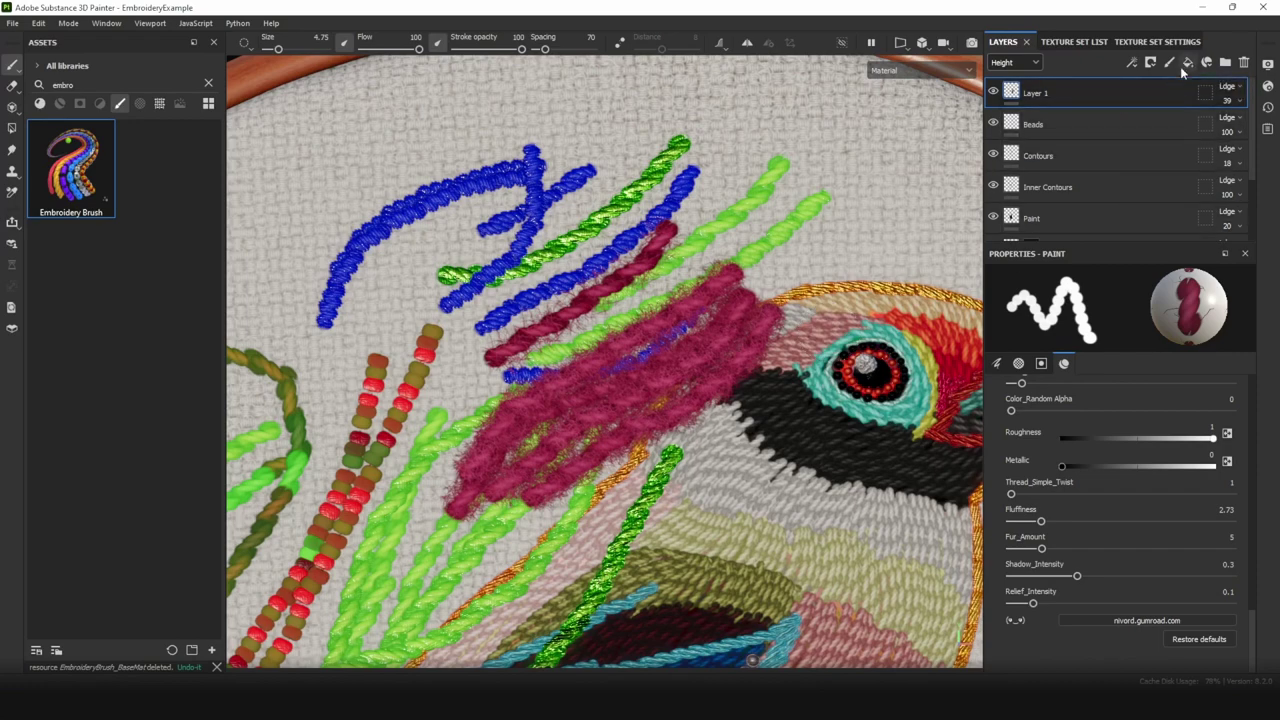
Step: Add a fill layer above Layer 1 and set its base color to near-black 131313
left_click(1187, 62)
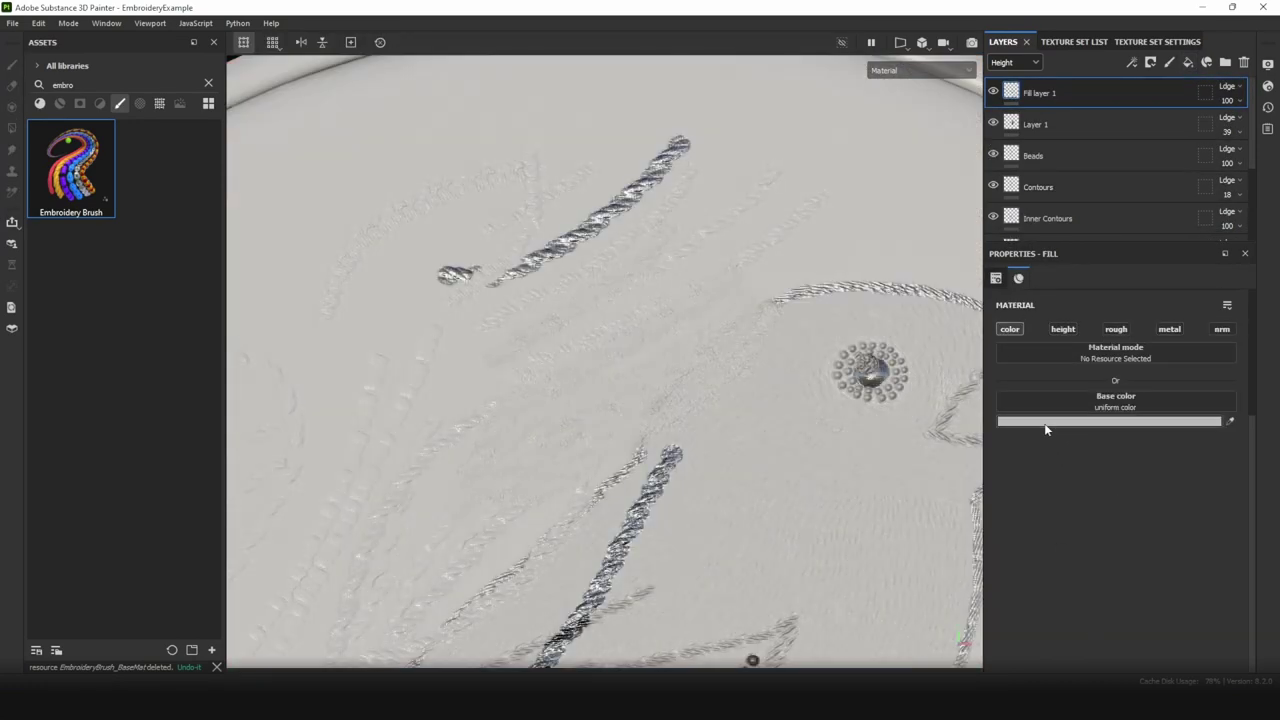
left_click(1044, 423)
left_click_drag(514, 411, 494, 406)
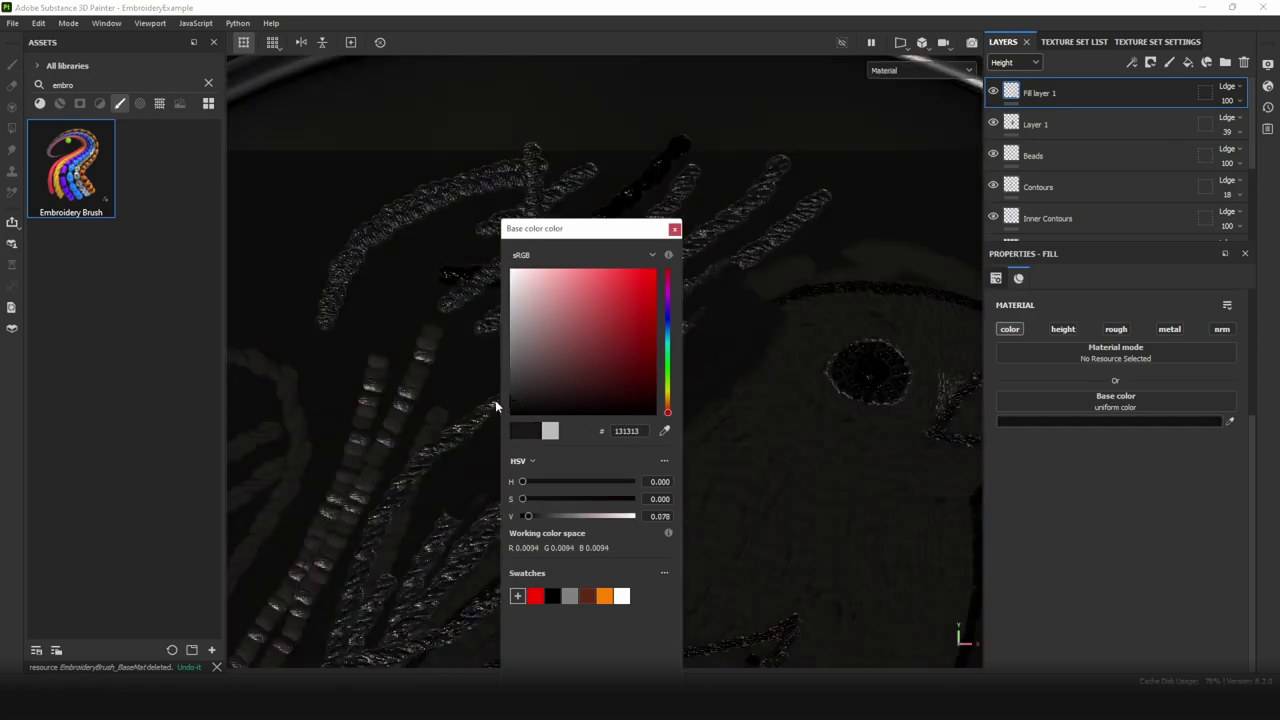
Step: Close the base color picker and move Fill layer 1 below Layer 1 in the layer stack
left_click(494, 406)
left_click_drag(1042, 93, 1050, 131)
scroll(688, 334, "down", 2)
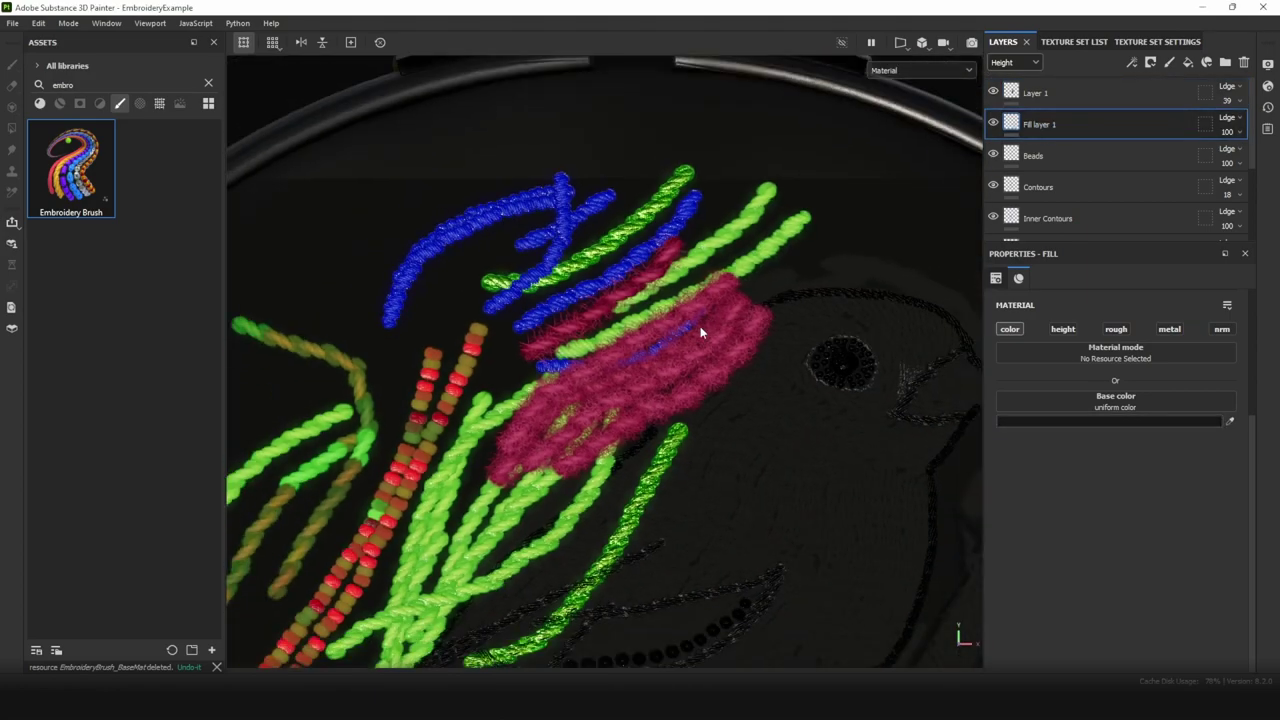
Step: Paint two crossing dark red thread strokes on Layer 1 above the bird's head, with Shadow_Intensity at 0.3
middle_click_drag(808, 276, 664, 366, "alt")
scroll(735, 282, "up", 3)
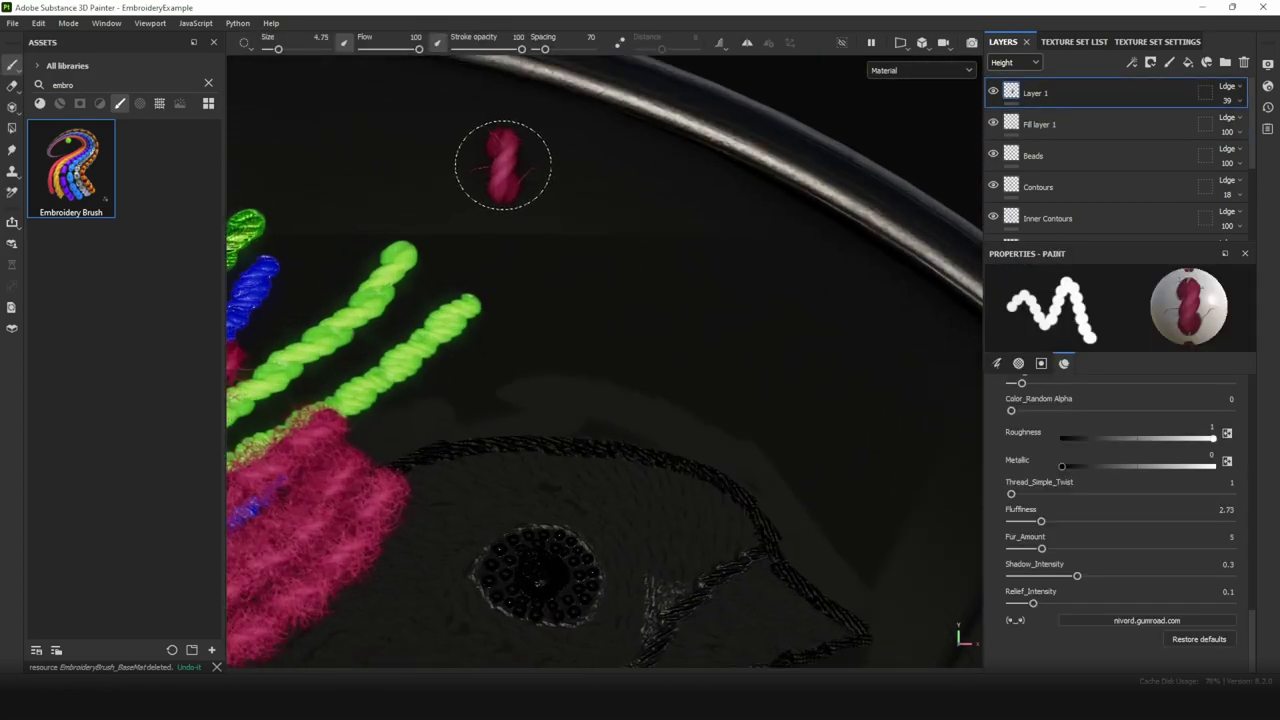
mouse_move(480, 147)
left_mouse_down()
mouse_move(691, 268)
mouse_move(857, 515)
left_mouse_up()
left_click_drag(805, 293, 485, 352)
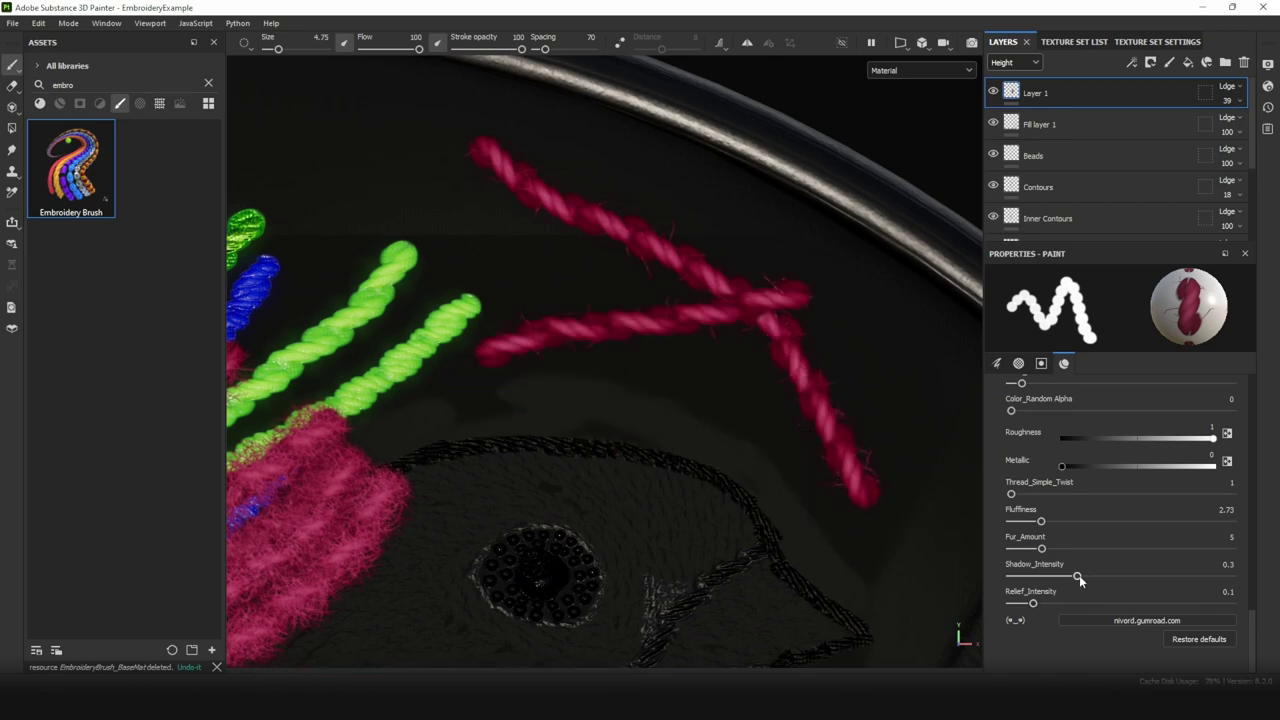
Step: Raise Shadow_Intensity to 0.93 and paint more dark red strokes around the bird's head and beak
left_click_drag(1078, 577, 1215, 577)
mouse_move(690, 352)
left_mouse_down()
mouse_move(812, 537)
mouse_move(886, 618)
left_mouse_up()
mouse_move(849, 293)
left_mouse_down()
mouse_move(886, 523)
mouse_move(872, 592)
left_mouse_up()
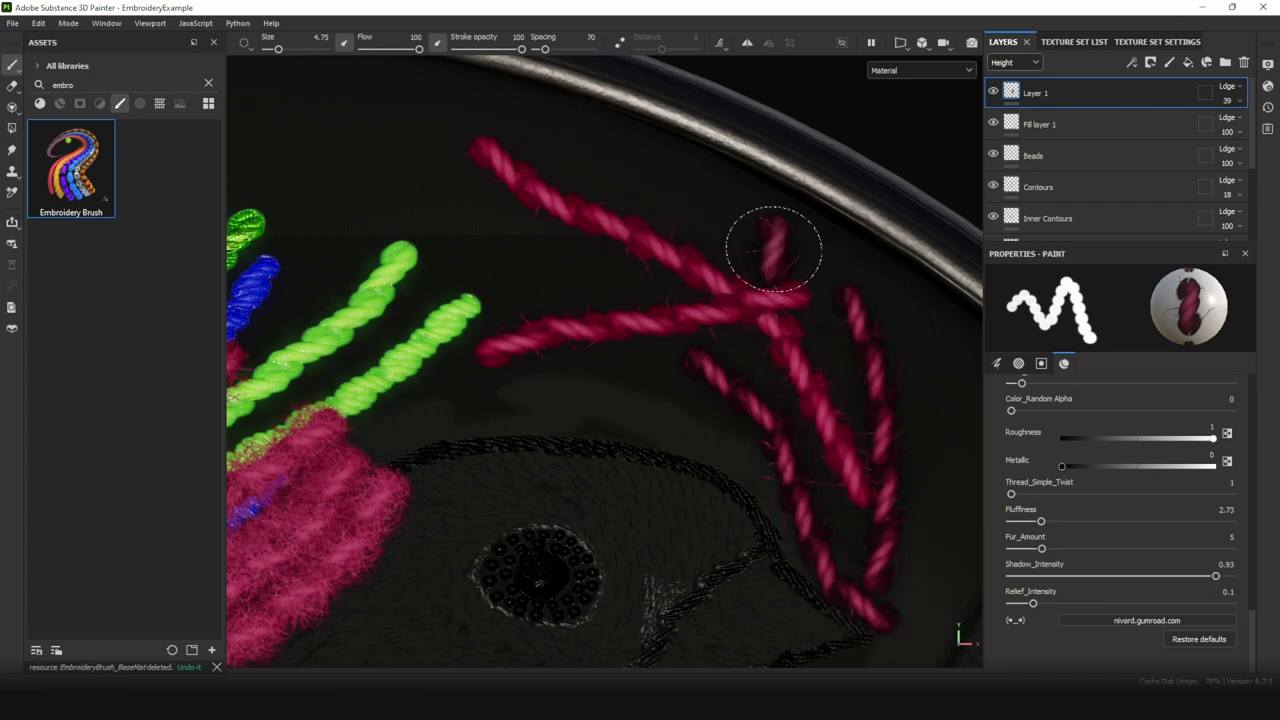
mouse_move(773, 249)
left_mouse_down()
mouse_move(551, 129)
mouse_move(409, 229)
mouse_move(549, 480)
mouse_move(604, 380)
mouse_move(743, 429)
mouse_move(523, 371)
mouse_move(692, 383)
mouse_move(670, 434)
left_mouse_up()
scroll(660, 296, "down", 3)
middle_click_drag(726, 432, 791, 313, "alt")
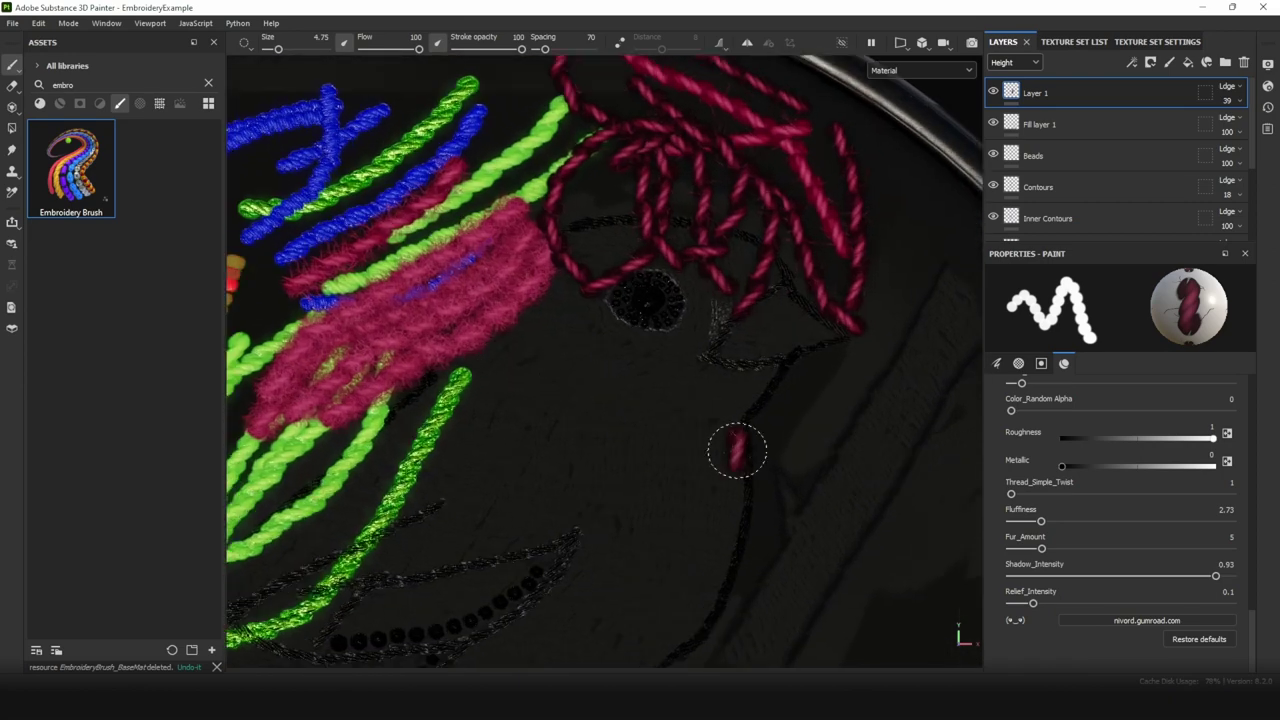
Step: Set Fluffiness to 10.3 and Fur_Amount to 18, and paint a heavily shadowed woolly stroke below the beak
left_click_drag(1041, 521, 1124, 521)
left_click_drag(1041, 548, 1139, 548)
left_click_drag(730, 372, 723, 457)
Step: Lower Shadow_Intensity to 0 and paint two shadowless woolly strokes across the bird's breast
left_click_drag(1215, 576, 1010, 576)
mouse_move(790, 455)
left_mouse_down()
mouse_move(675, 566)
mouse_move(510, 600)
left_mouse_up()
left_click_drag(760, 408, 427, 502)
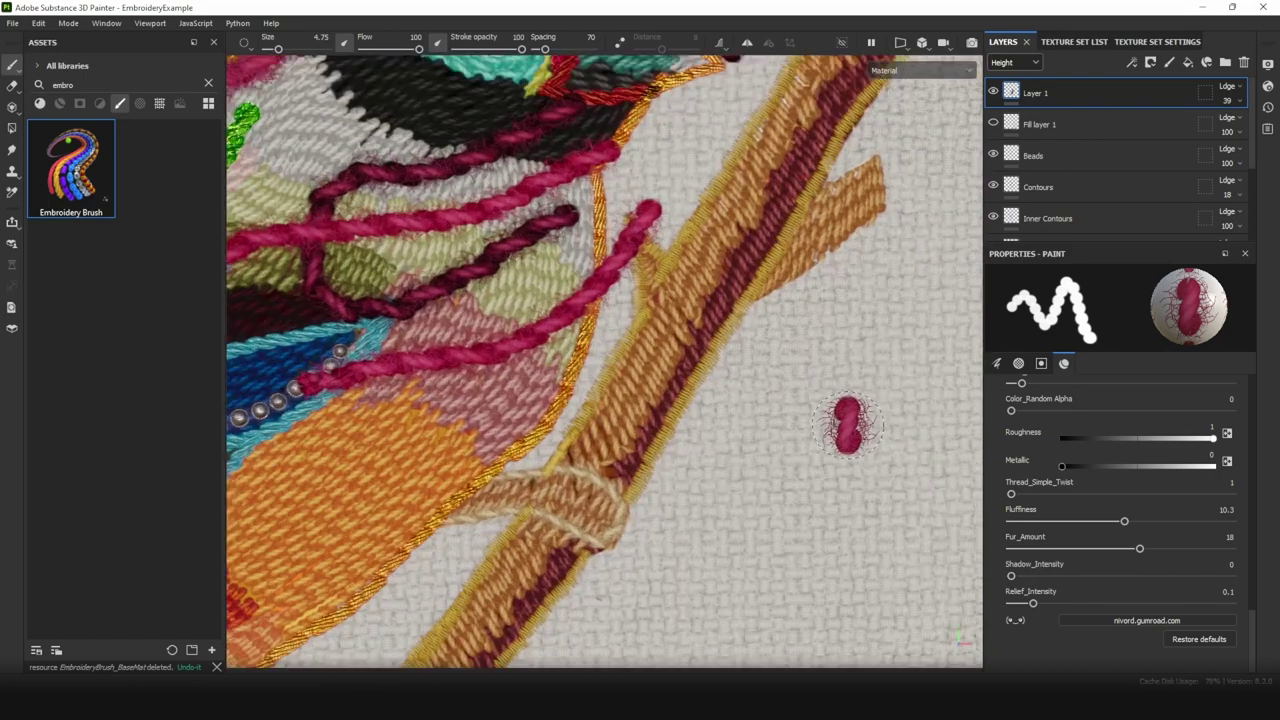
Step: Paint two woolly strokes on the fabric beside the branch, one with Relief_Intensity 0 and one with 0.47
left_click_drag(1033, 603, 1012, 603)
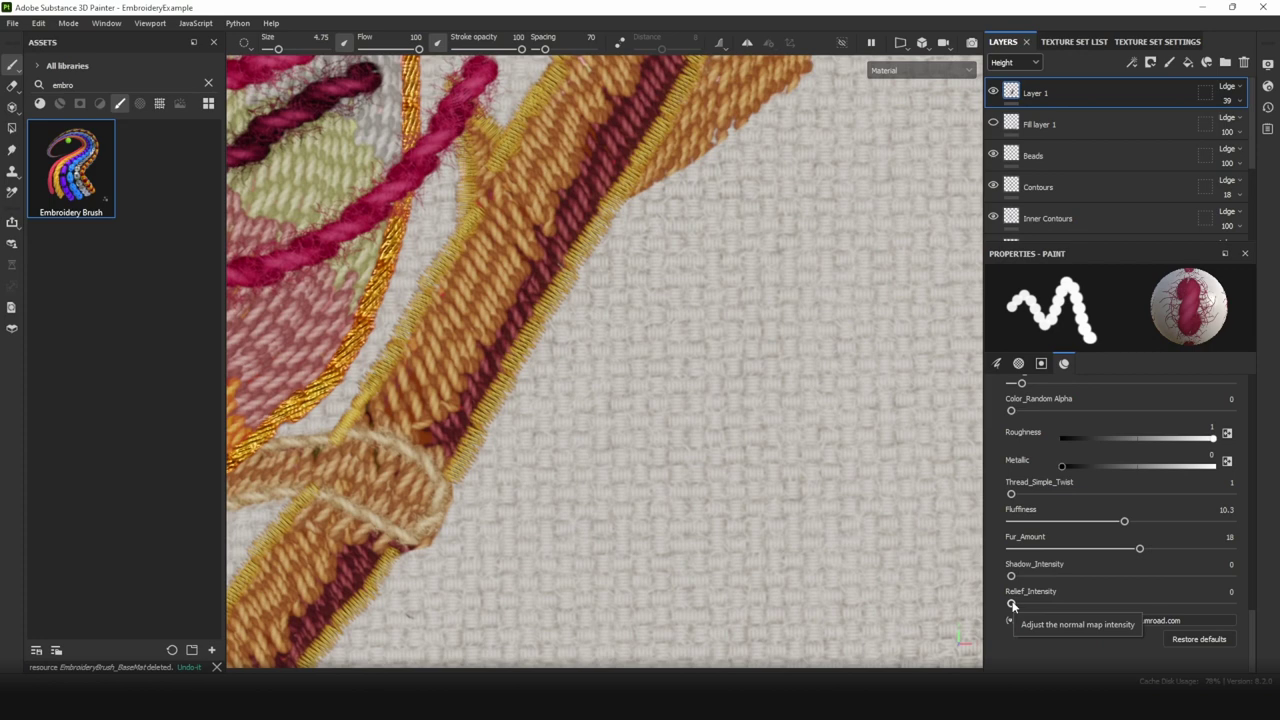
mouse_move(805, 205)
left_mouse_down()
mouse_move(600, 430)
mouse_move(590, 492)
left_mouse_up()
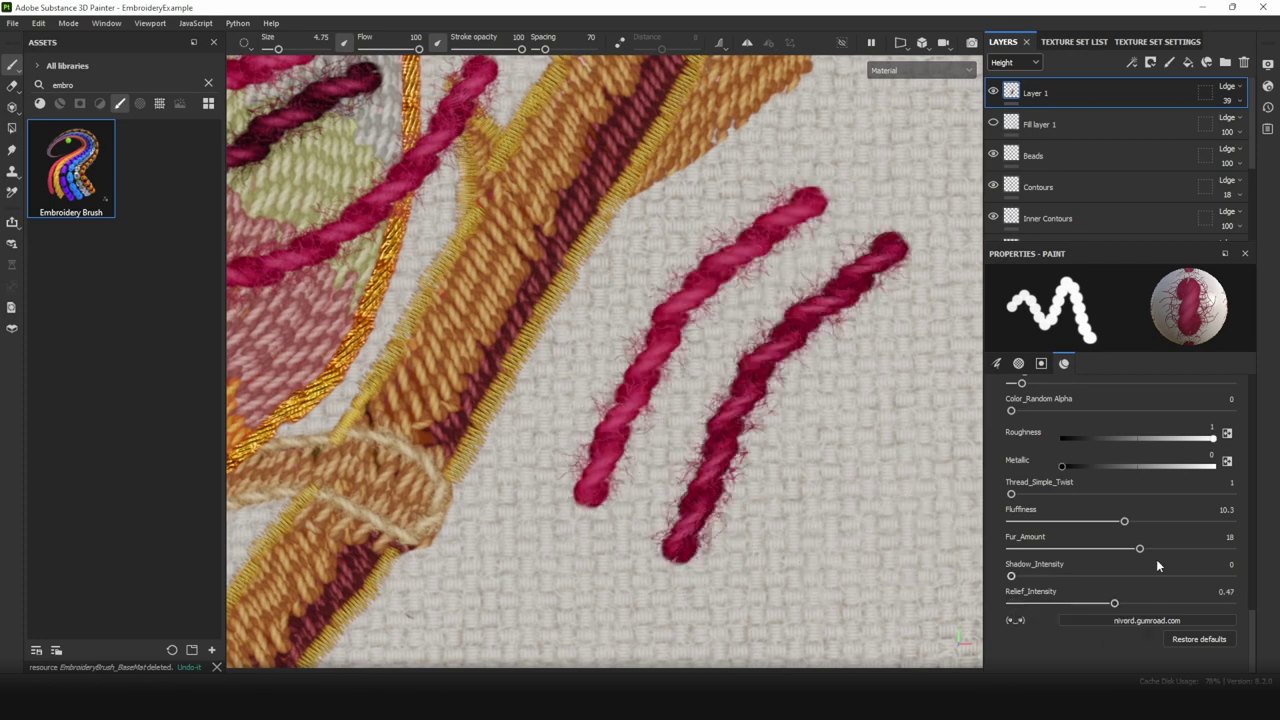
Step: Switch Select_Pattern to 2 with Relief_Intensity 0.09, and paint two triple-twist strokes beside the previous samples
scroll(1156, 559, "up", 10)
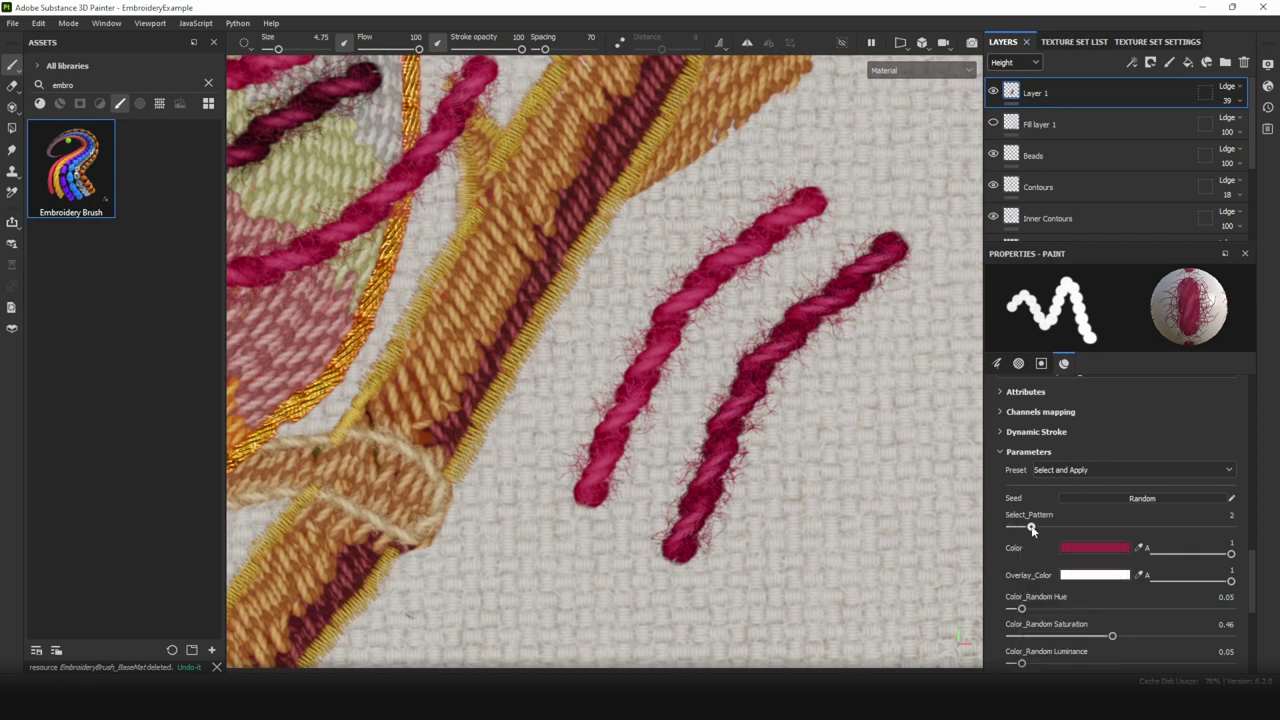
scroll(865, 361, "down", 2)
middle_click_drag(848, 434, 765, 378, "alt")
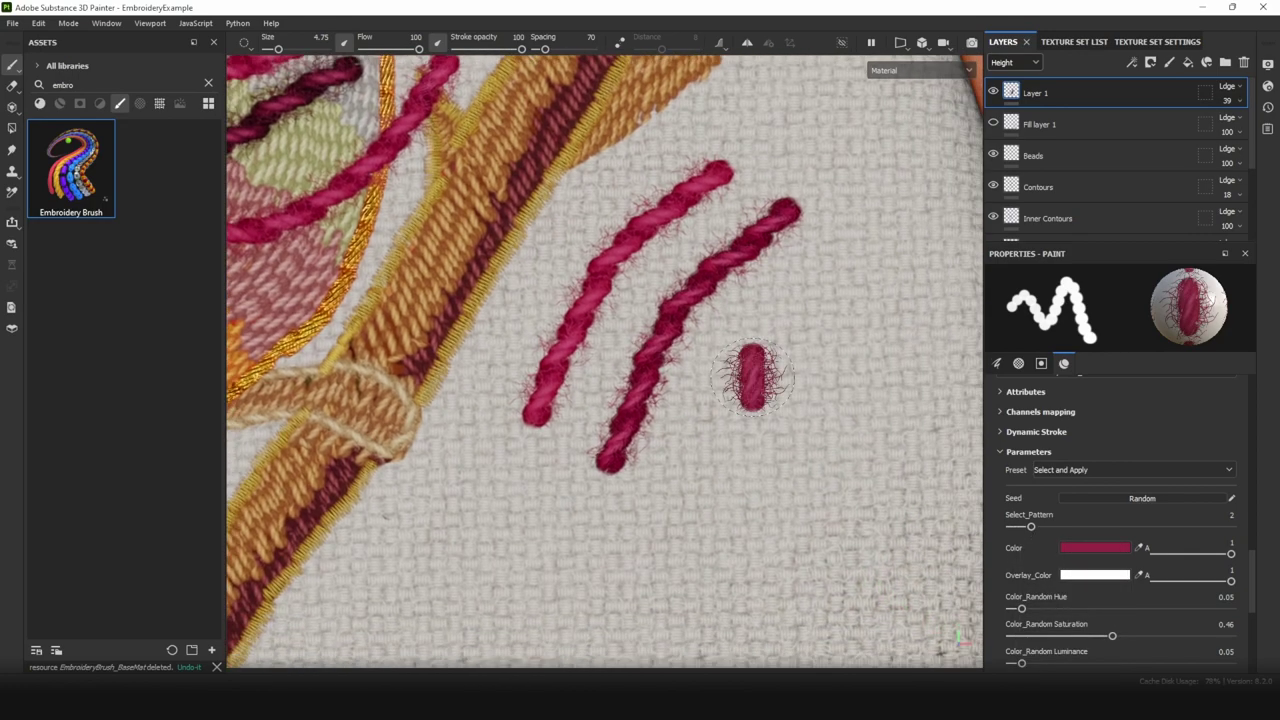
mouse_move(870, 243)
left_mouse_down()
mouse_move(690, 480)
mouse_move(578, 552)
left_mouse_up()
scroll(1034, 553, "down", 5)
left_click_drag(926, 284, 726, 532)
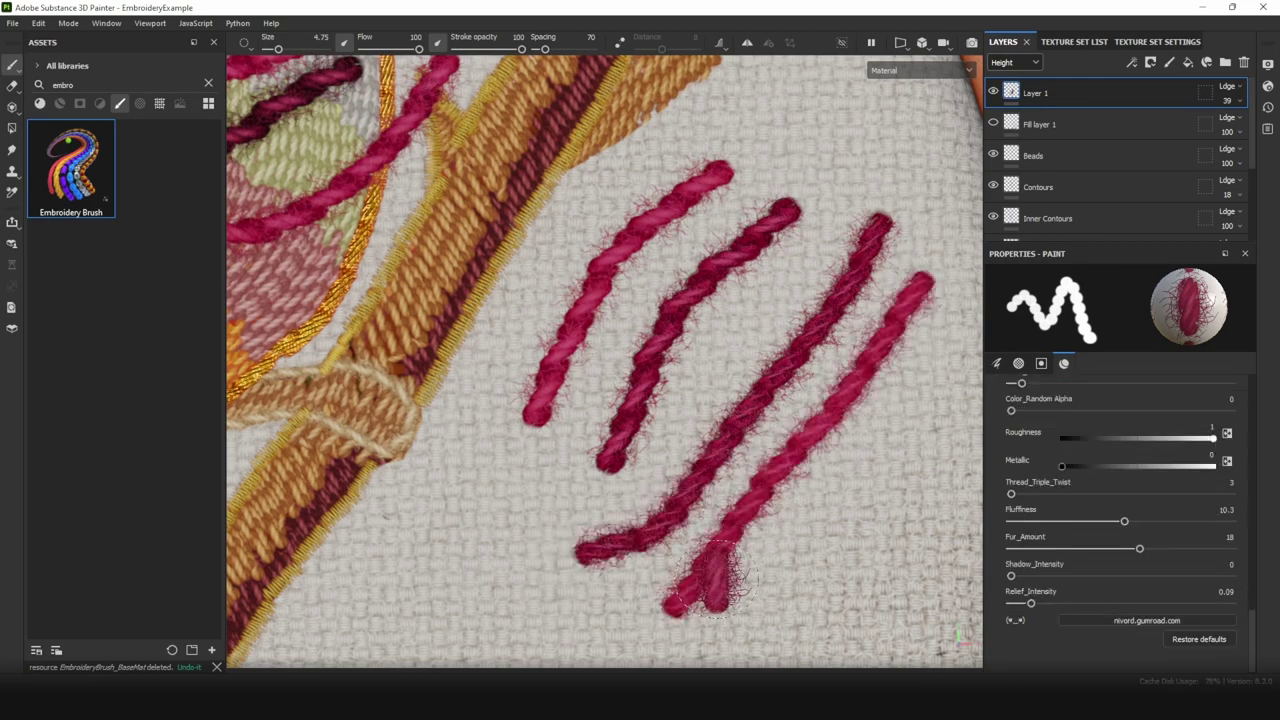
Step: Paint another, shorter dark red stroke with pattern 2 next to the two triple-twist samples
scroll(864, 428, "up", 3)
scroll(1089, 520, "up", 4)
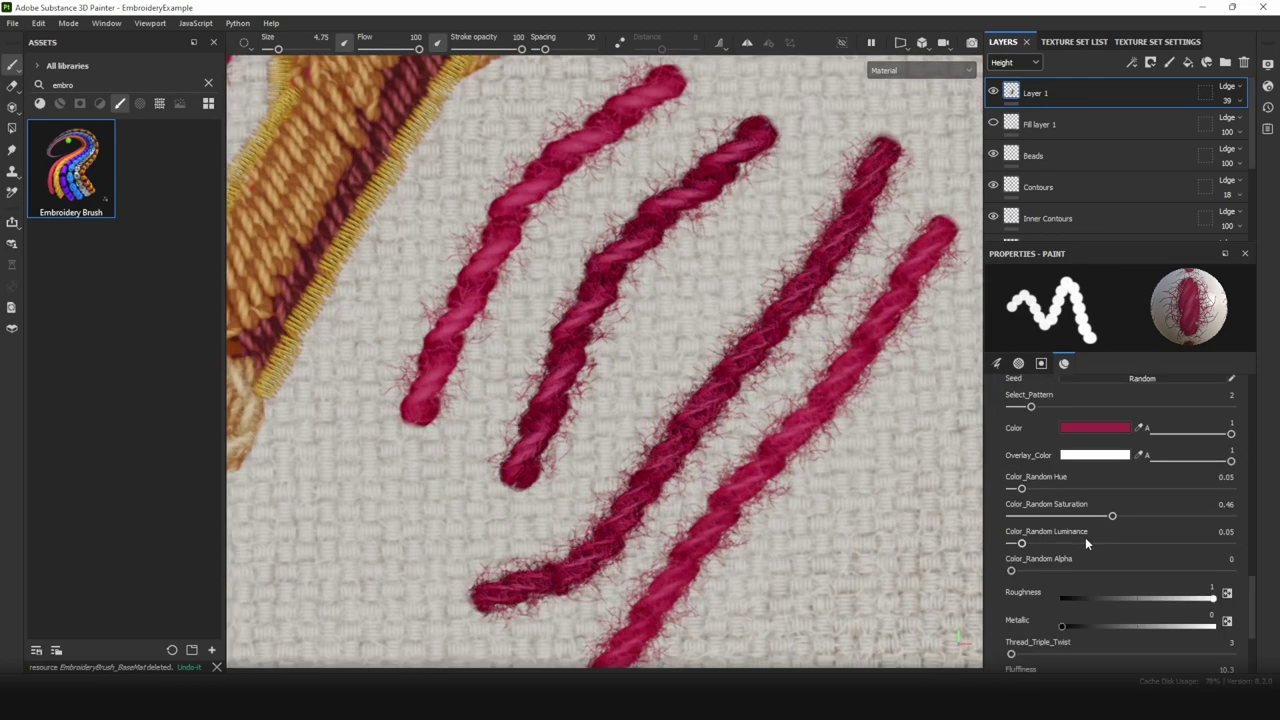
scroll(1086, 541, "up", 1)
scroll(1087, 543, "up", 5)
scroll(1087, 543, "down", 2)
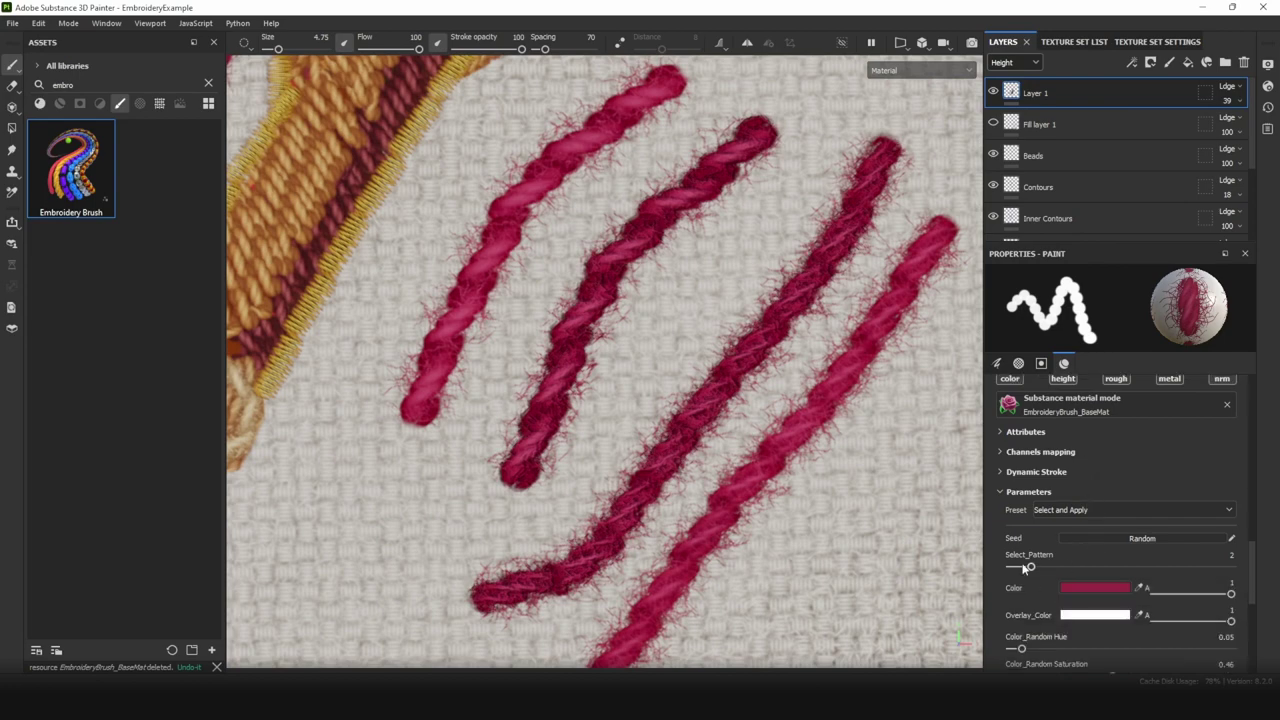
left_click_drag(924, 371, 738, 554)
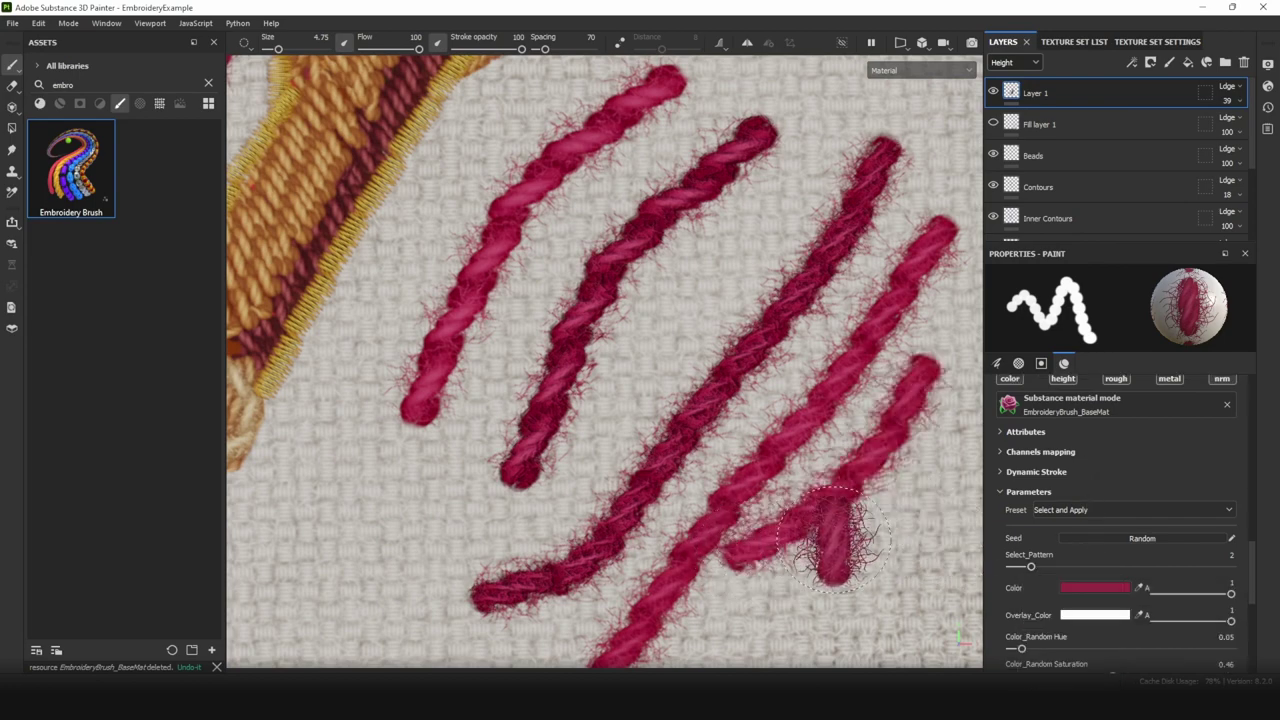
middle_click_drag(833, 540, 789, 451, "alt")
Step: Raise Thread_Triple_Twist to 5 and paint several dark red strokes beside and over the earlier wool samples
scroll(1052, 539, "down", 4)
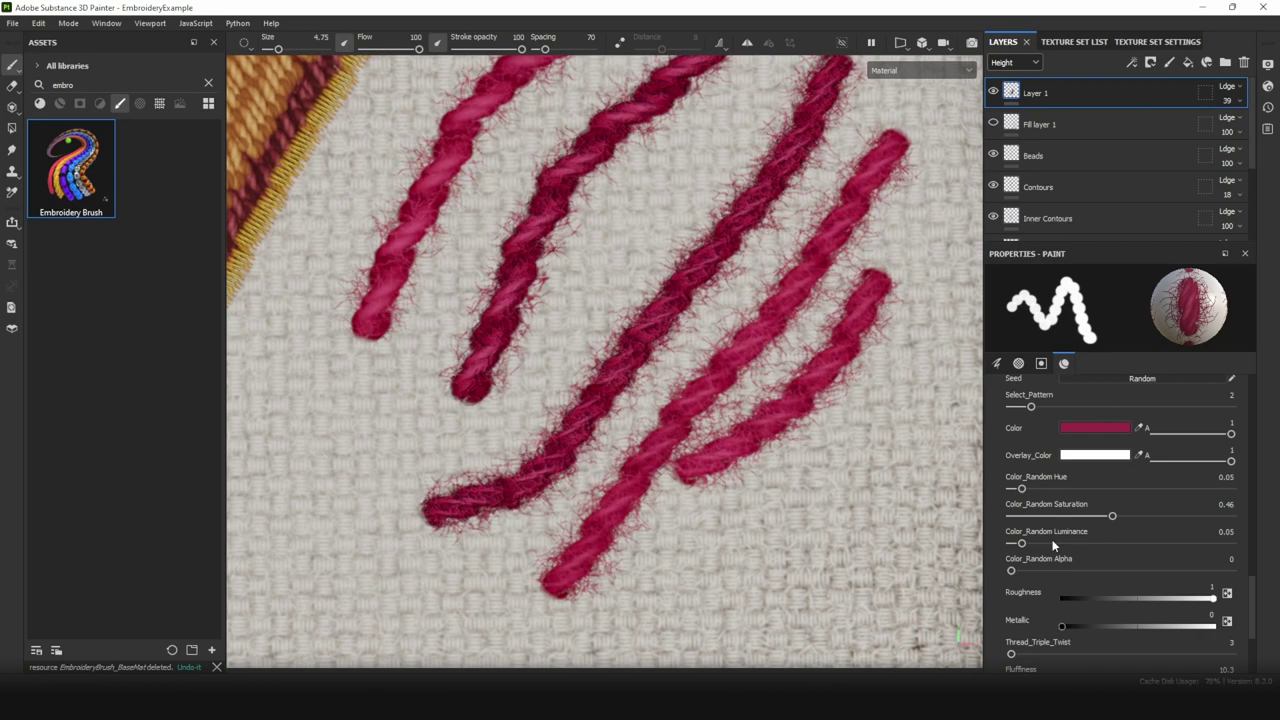
scroll(1044, 546, "down", 2)
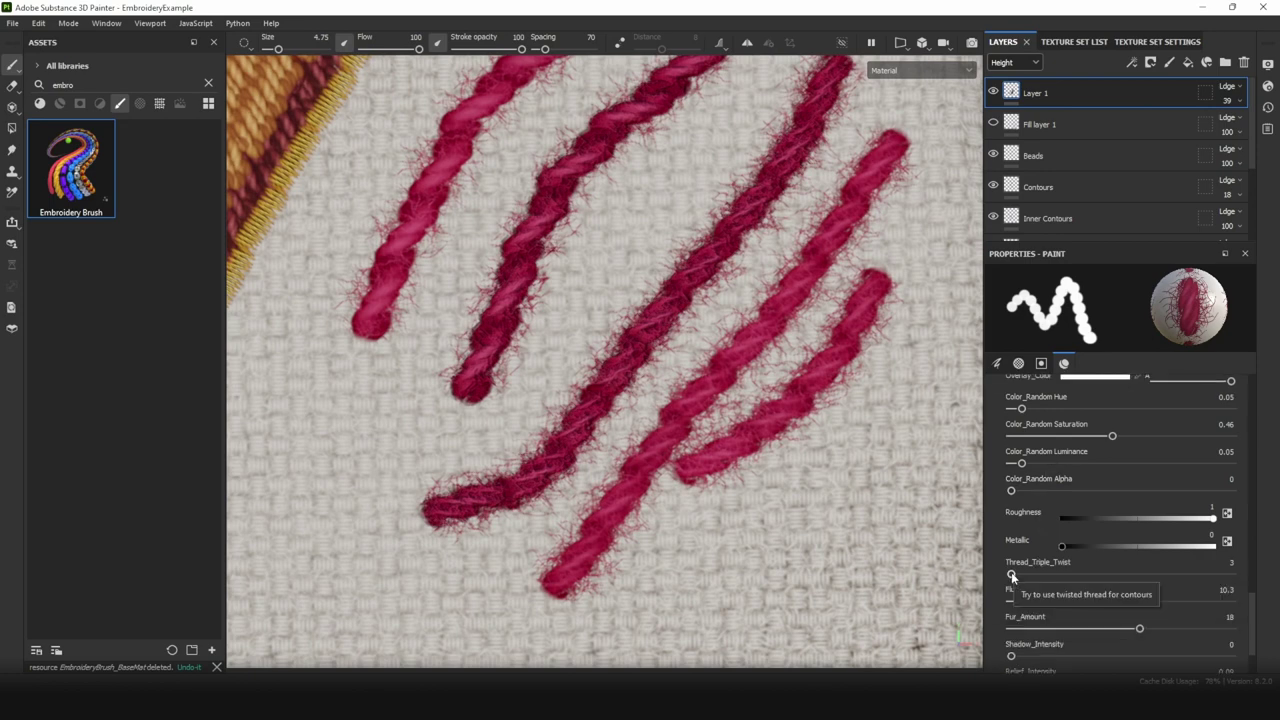
left_click_drag(1011, 577, 1073, 573)
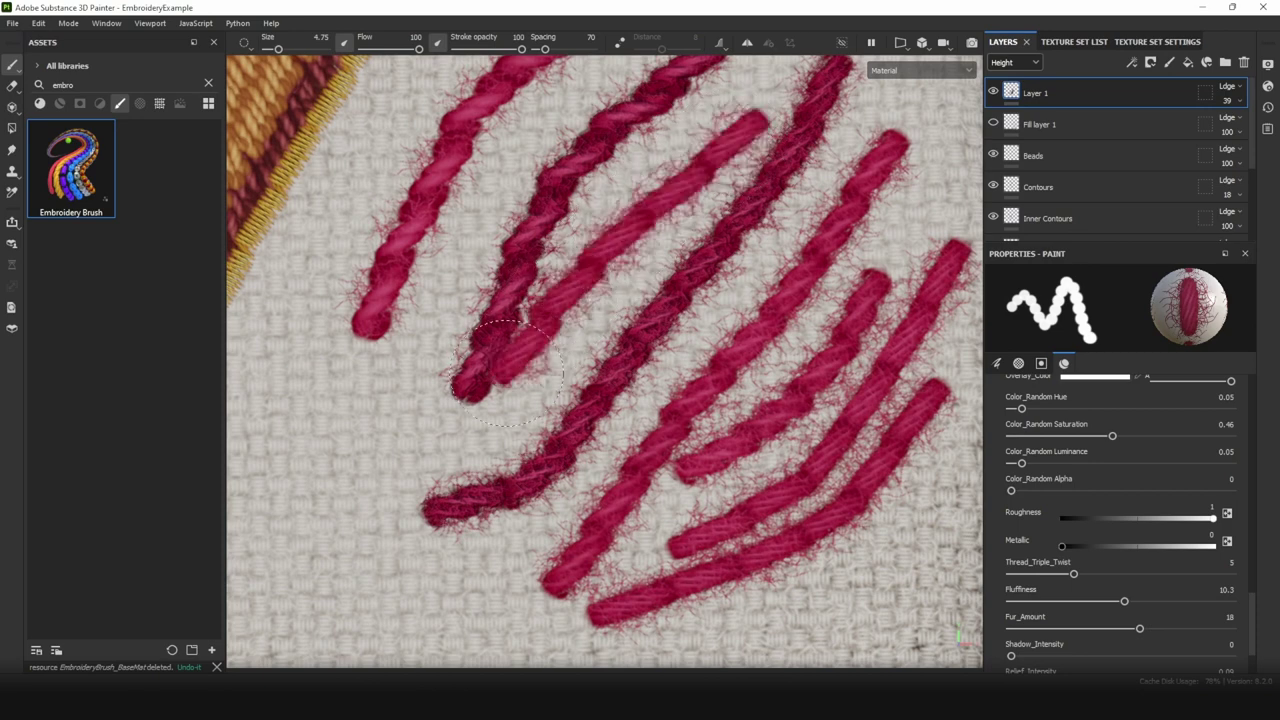
left_click_drag(497, 386, 371, 543)
mouse_move(693, 192)
left_mouse_down()
mouse_move(443, 468)
mouse_move(752, 136)
left_mouse_up()
mouse_move(838, 174)
left_mouse_down()
mouse_move(746, 278)
mouse_move(561, 540)
left_mouse_up()
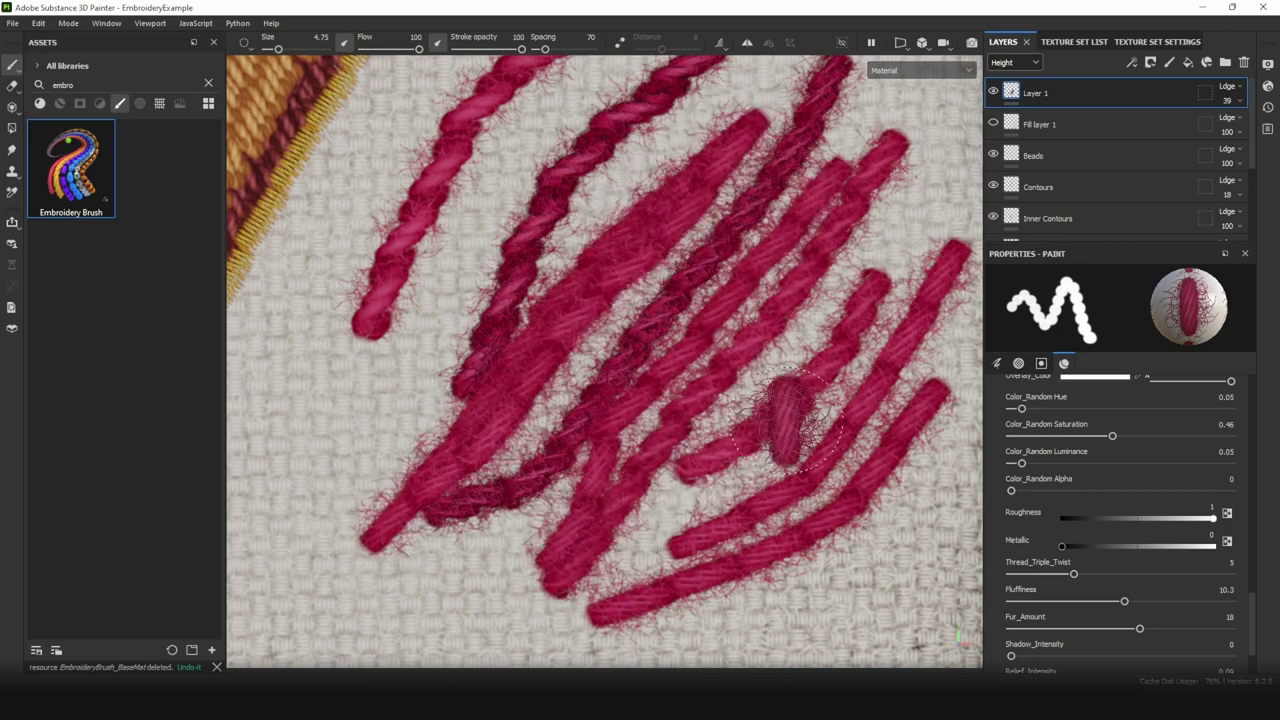
Step: Set Select_Pattern to 3 and paint dark red contour stitch lines on the fabric below the wool samples
scroll(1038, 550, "up", 3)
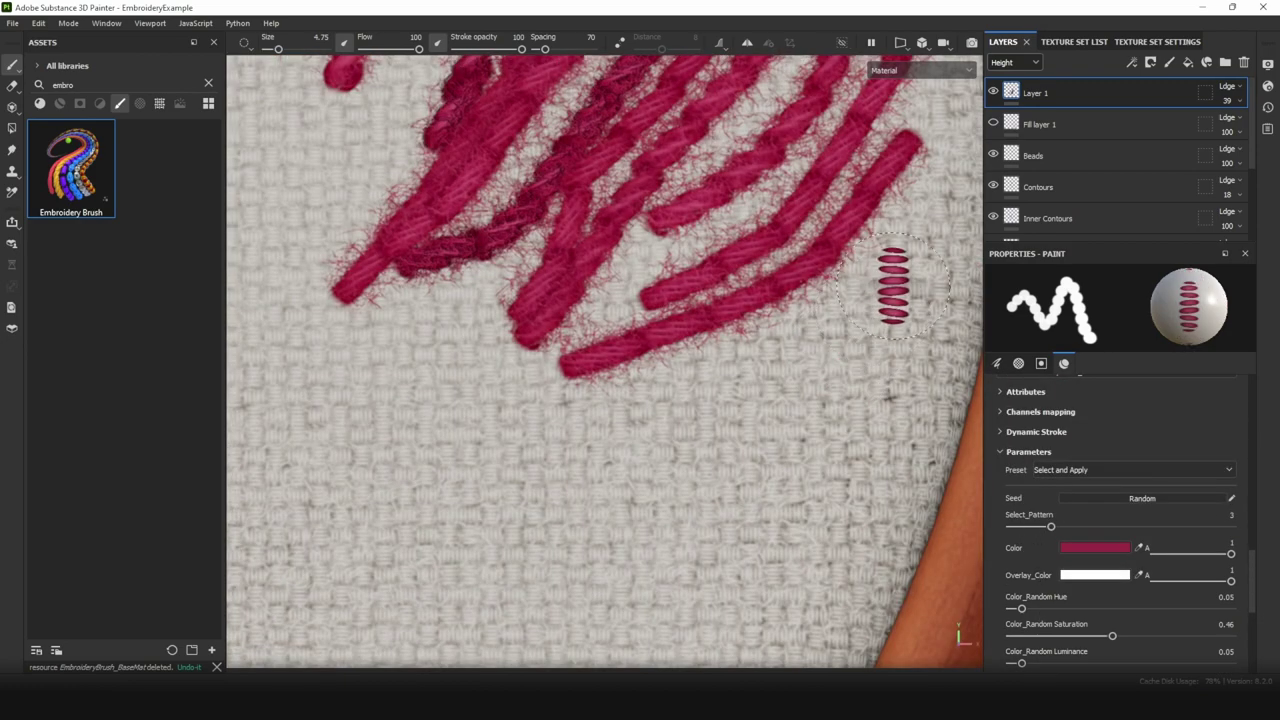
mouse_move(930, 259)
left_mouse_down()
mouse_move(766, 392)
mouse_move(398, 605)
mouse_move(692, 654)
left_mouse_up()
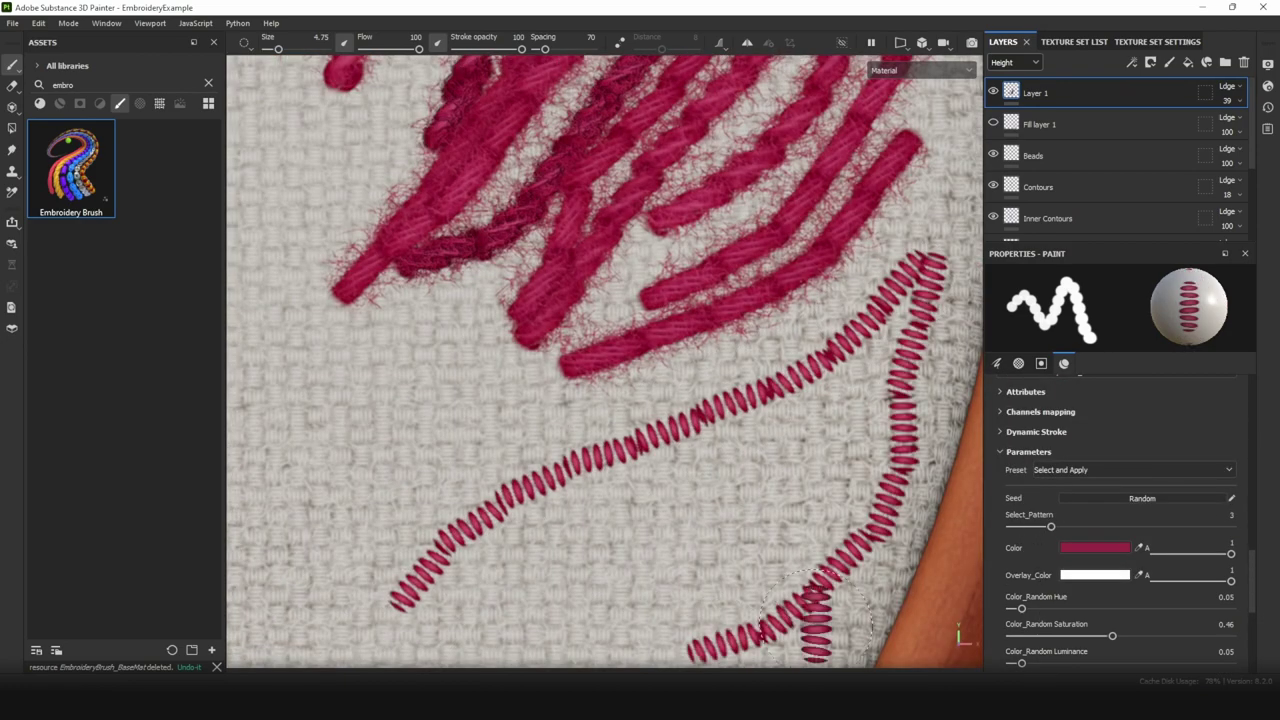
Step: Change the thread color to green and paint a contour stitch line across the dark red one
left_click(1095, 548)
left_click(668, 362)
left_click(677, 229)
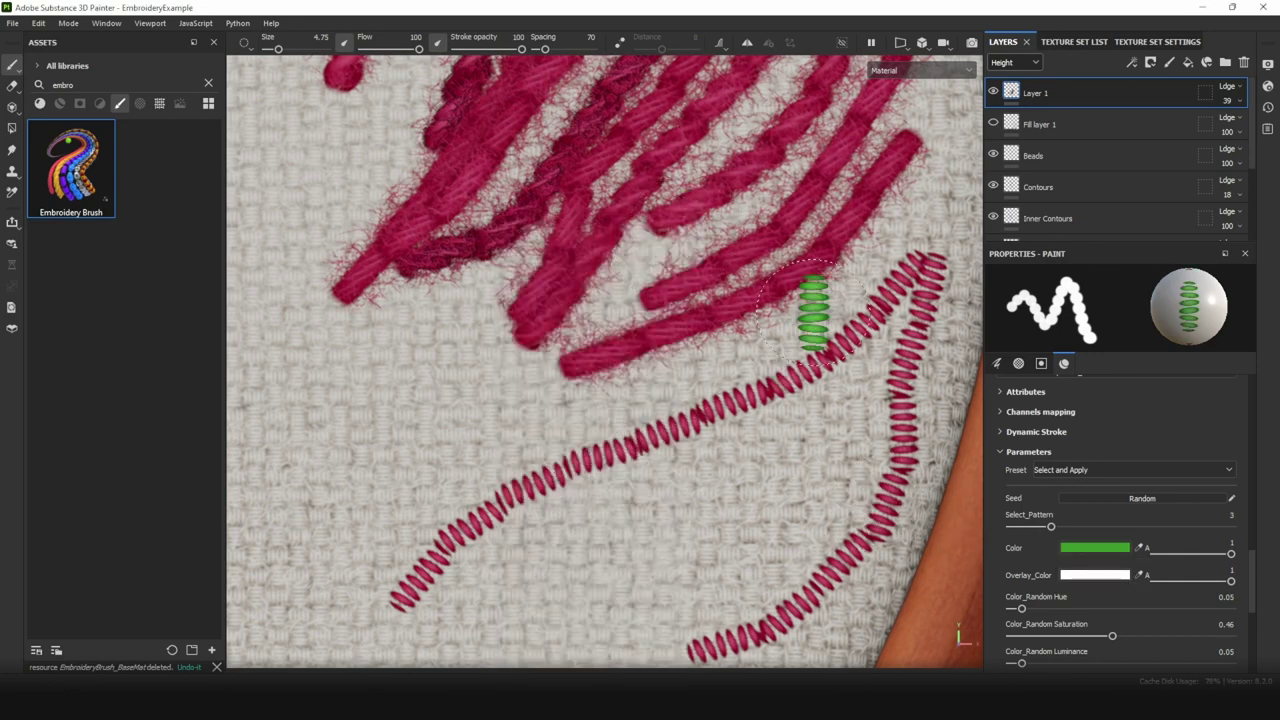
left_click_drag(813, 310, 692, 585)
Step: Raise Contour_Threads_Amount to 32 and paint two dense green stitch lines across the contour samples
scroll(1008, 538, "down", 10)
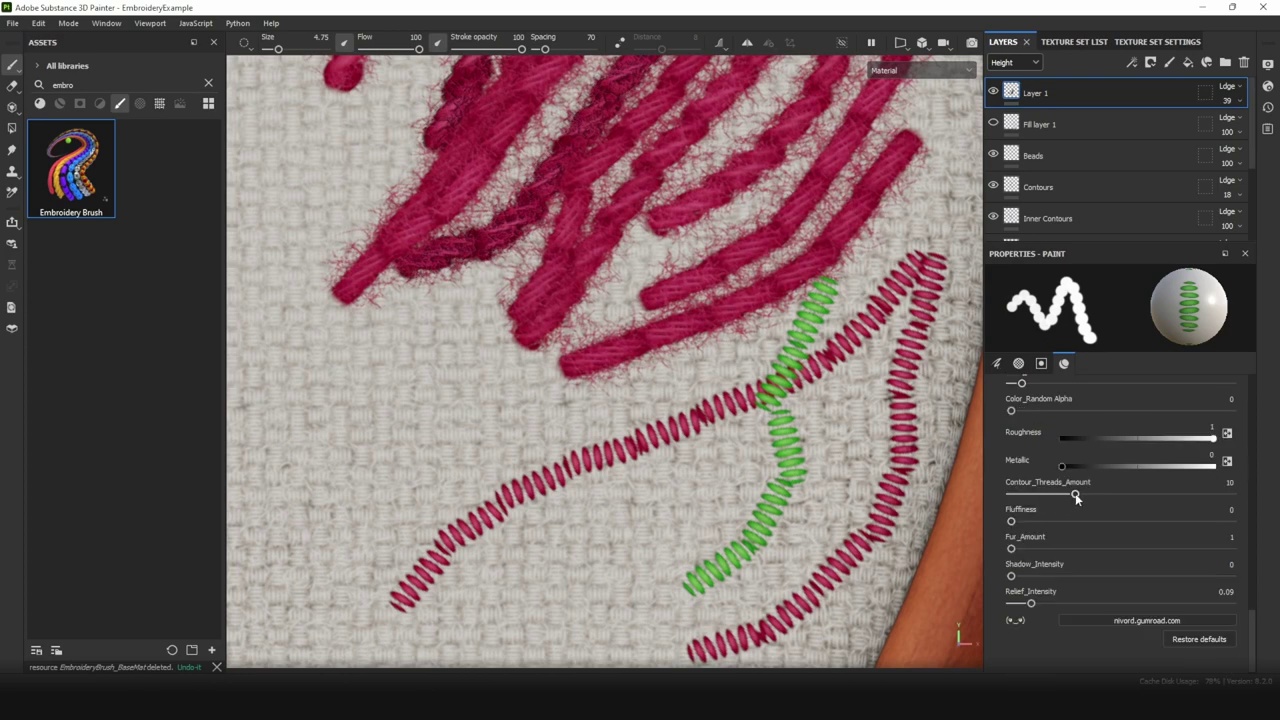
left_click_drag(1076, 497, 1230, 494)
left_click_drag(790, 380, 436, 600)
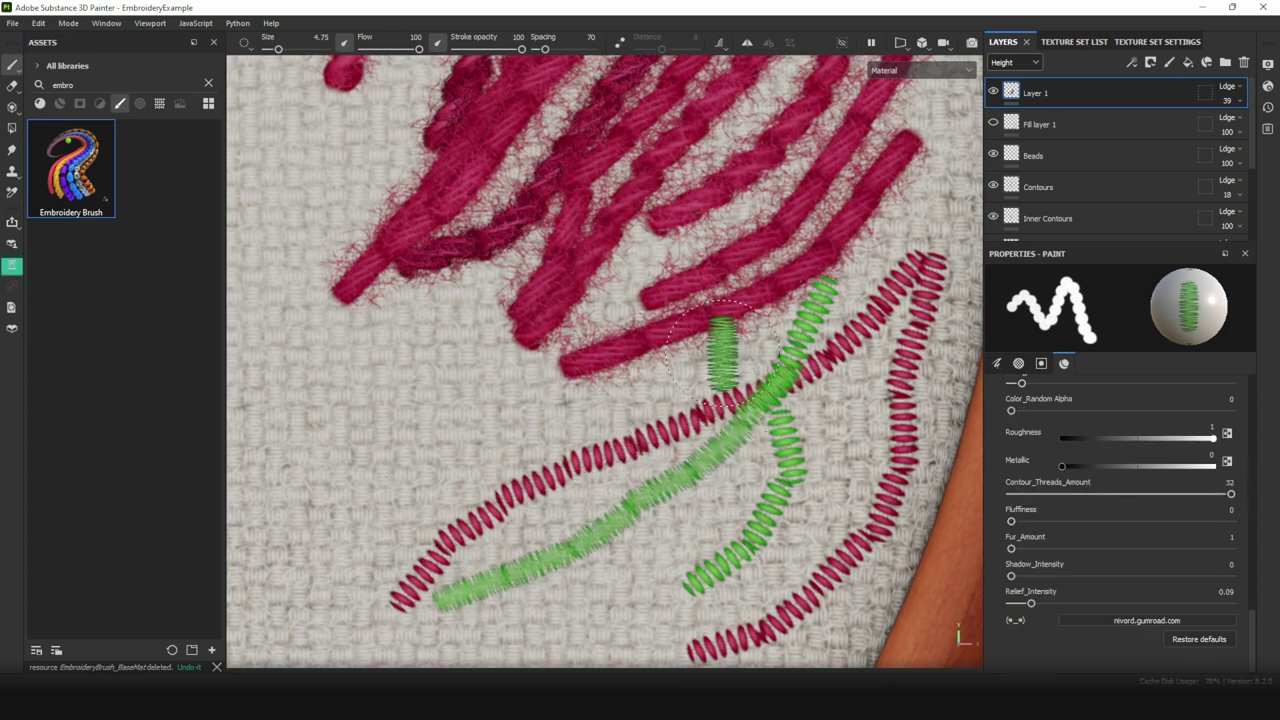
left_click_drag(757, 340, 470, 450)
Step: Paint long green running stitches with Contour_Threads_Amount at its minimum, and short paired stitches with it at 2
left_click_drag(1230, 494, 1011, 494)
mouse_move(530, 343)
left_mouse_down()
mouse_move(305, 500)
mouse_move(510, 592)
mouse_move(675, 498)
mouse_move(535, 285)
mouse_move(495, 355)
mouse_move(607, 405)
left_mouse_up()
key("ctrl+z")
mouse_move(735, 228)
left_mouse_down()
mouse_move(790, 285)
mouse_move(808, 500)
mouse_move(548, 648)
left_mouse_up()
mouse_move(780, 175)
left_mouse_down()
mouse_move(838, 290)
mouse_move(850, 555)
left_mouse_up()
left_click_drag(1013, 495, 1018, 495)
left_click(780, 548)
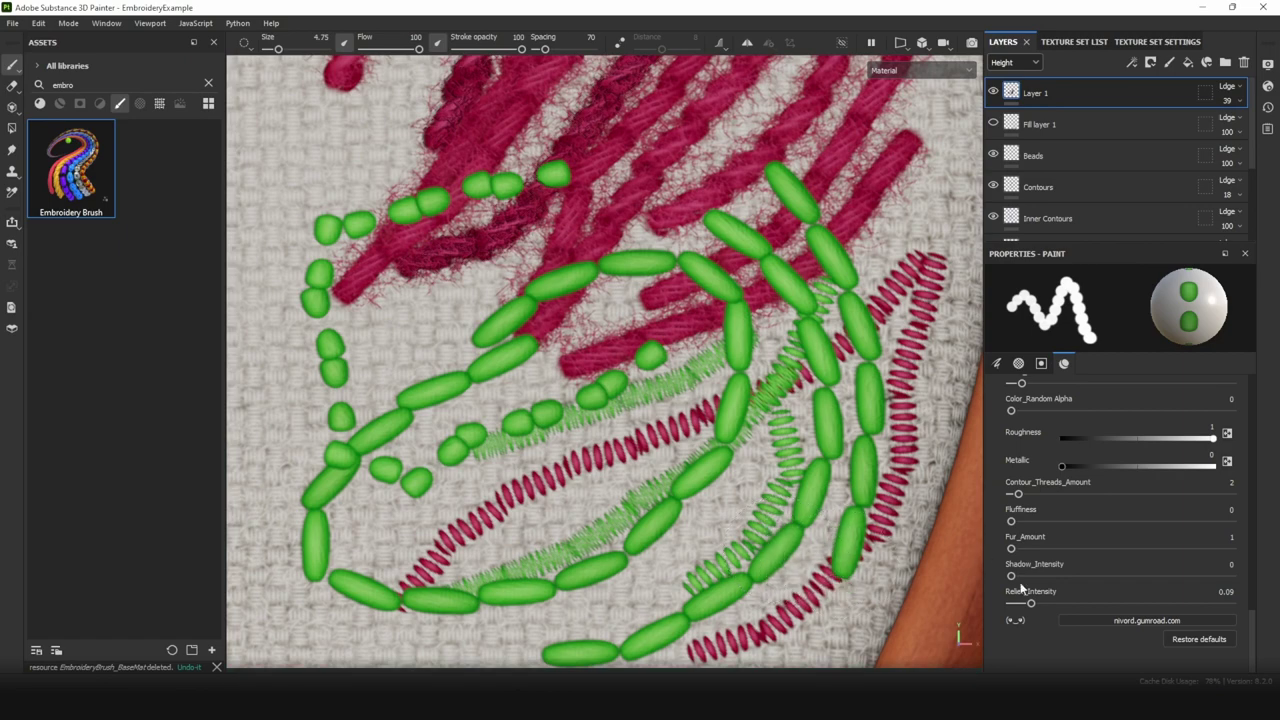
Step: Set Select_Pattern to 4 and paint a row of green knots on the empty fabric beside the branch
scroll(1030, 560, "up", 4)
left_click_drag(1055, 486, 1070, 486)
scroll(716, 413, "down", 5)
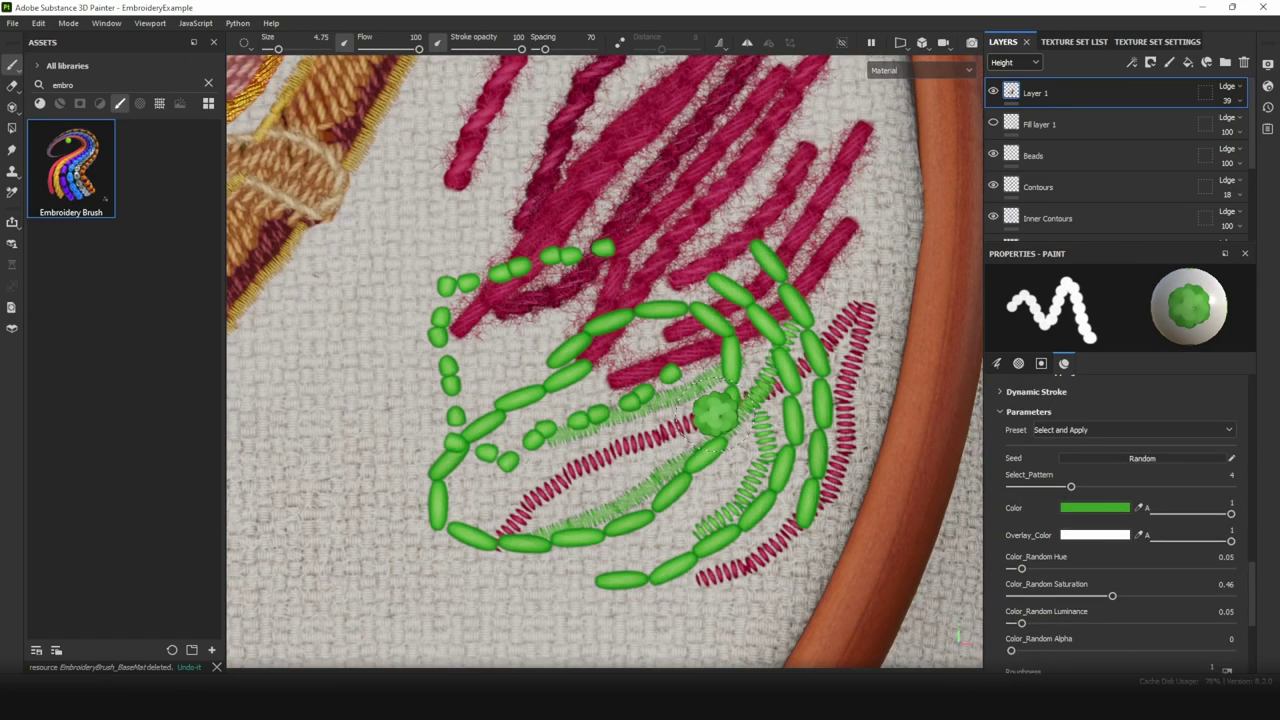
mouse_move(534, 521)
middle_mouse_down("alt")
mouse_move(711, 377)
mouse_move(755, 367)
middle_mouse_up("alt")
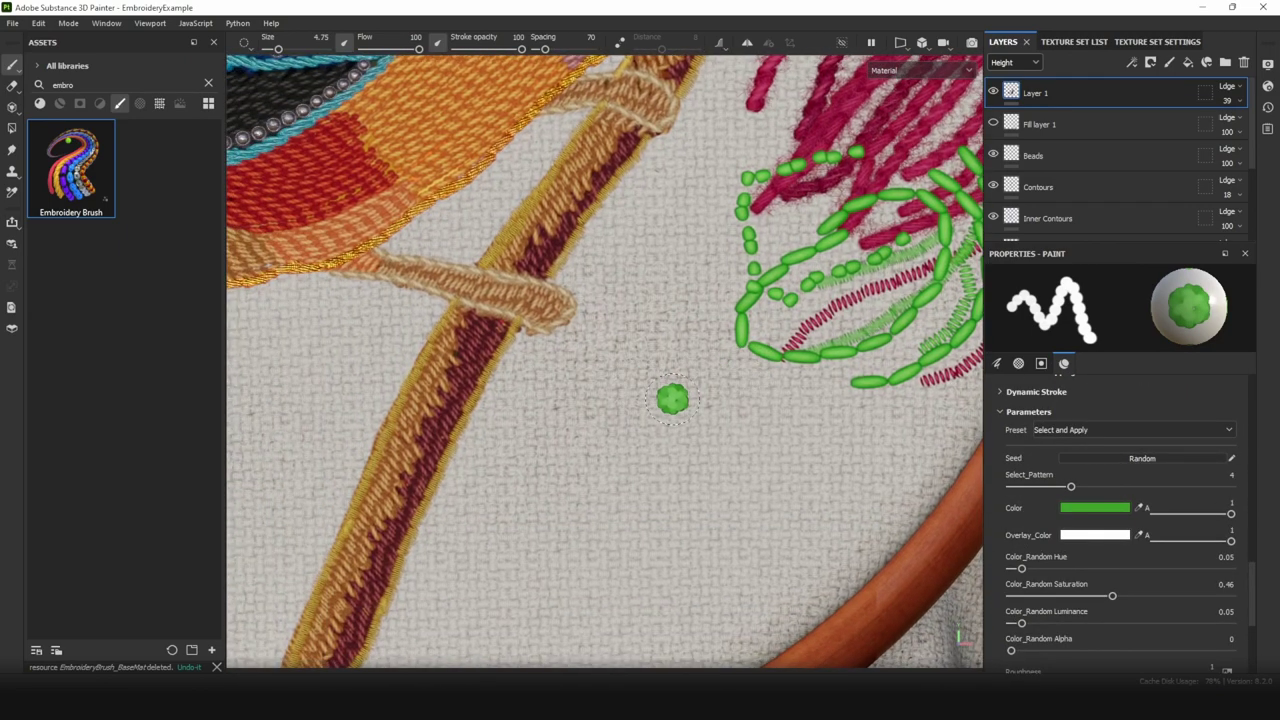
scroll(673, 397, "up", 2)
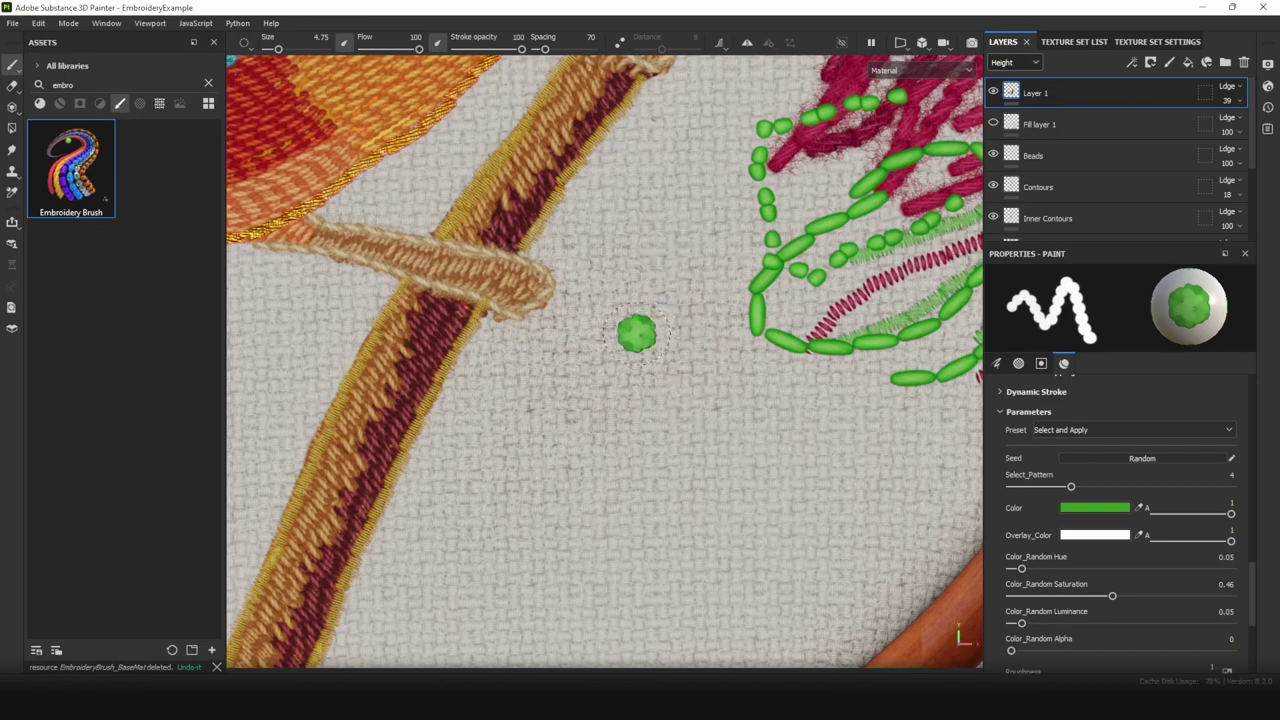
scroll(1031, 514, "down", 1)
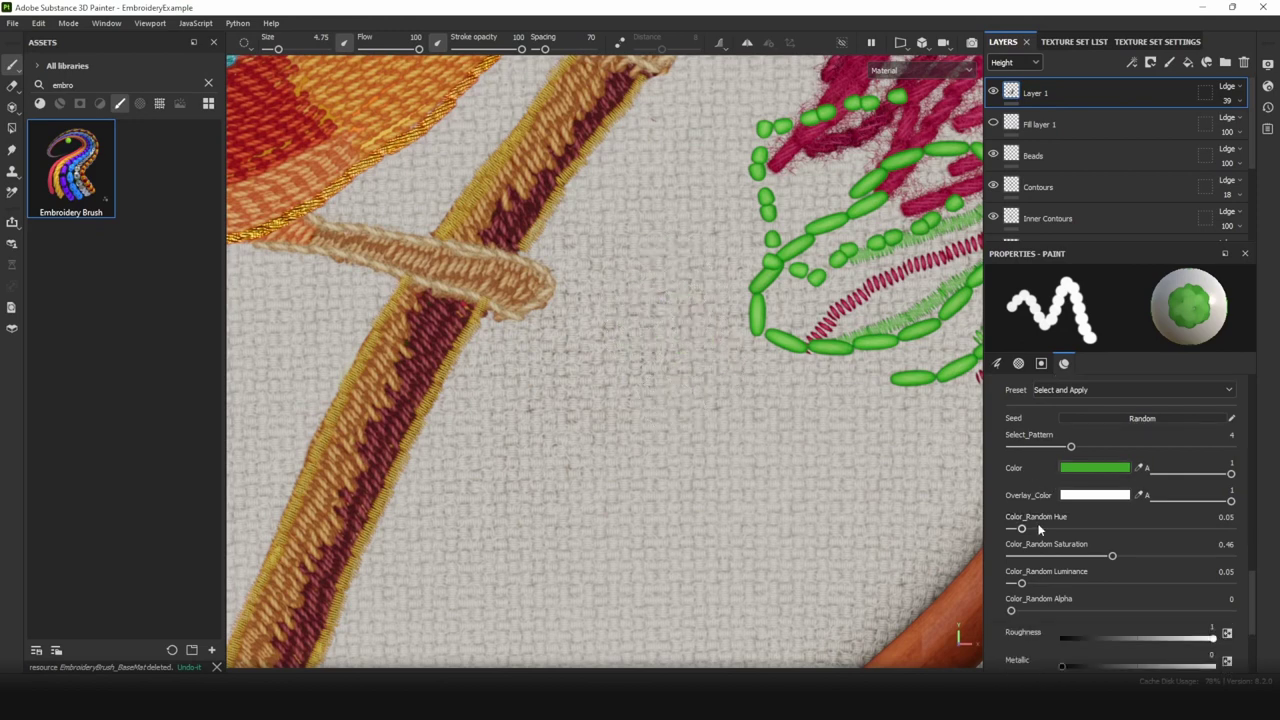
scroll(1041, 529, "down", 3)
scroll(1042, 532, "up", 3)
scroll(1057, 491, "up", 3)
left_click_drag(606, 203, 690, 490)
Step: Raise Select_Pattern one value at a time up to 8, painting a short row of green knots or beads with each pattern
left_click_drag(1073, 567, 1091, 567)
mouse_move(730, 256)
left_mouse_down()
mouse_move(598, 468)
mouse_move(587, 432)
left_mouse_up()
left_click_drag(1091, 567, 1112, 567)
left_click_drag(897, 397, 914, 525)
mouse_move(1112, 567)
left_mouse_down()
mouse_move(1160, 567)
mouse_move(1133, 567)
left_mouse_up()
left_click_drag(772, 422, 726, 518)
left_click_drag(1133, 567, 1152, 567)
left_click_drag(612, 291, 658, 518)
Step: Change Color_2 to red and paint a row of pattern 8 green beads with red threads among the samples
scroll(1110, 545, "down", 1)
mouse_move(1084, 529)
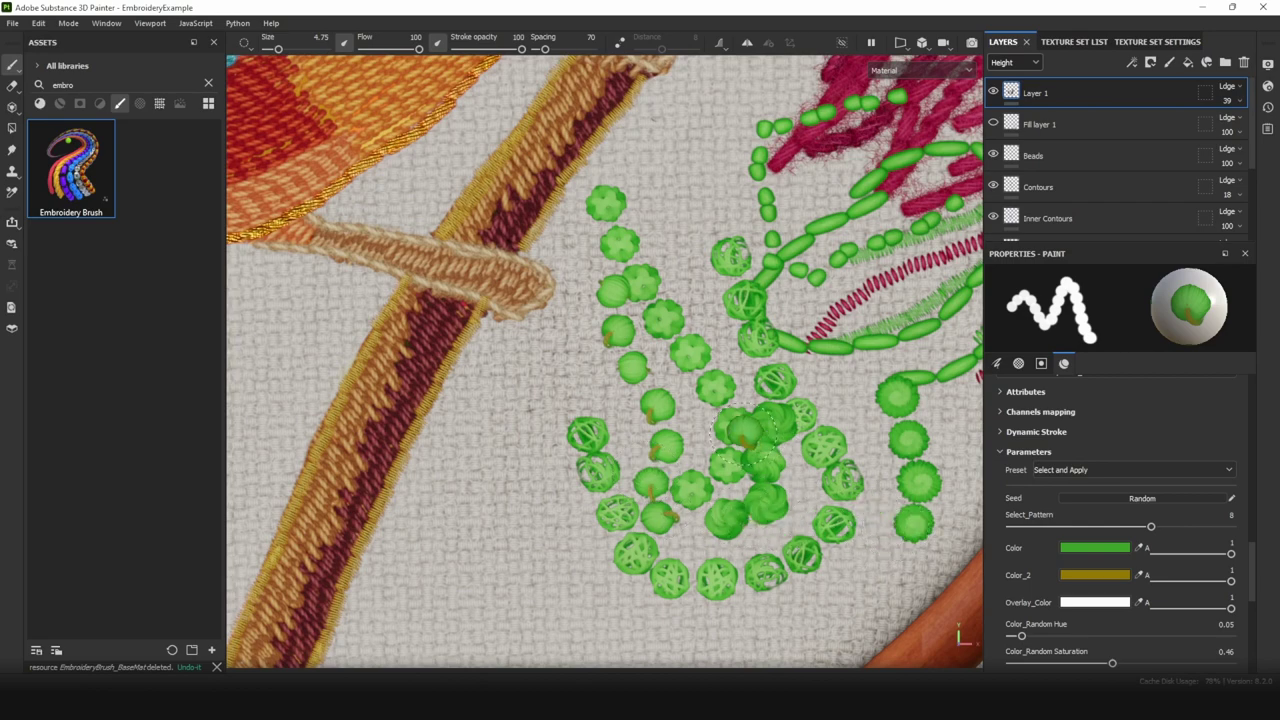
scroll(690, 470, "up", 2)
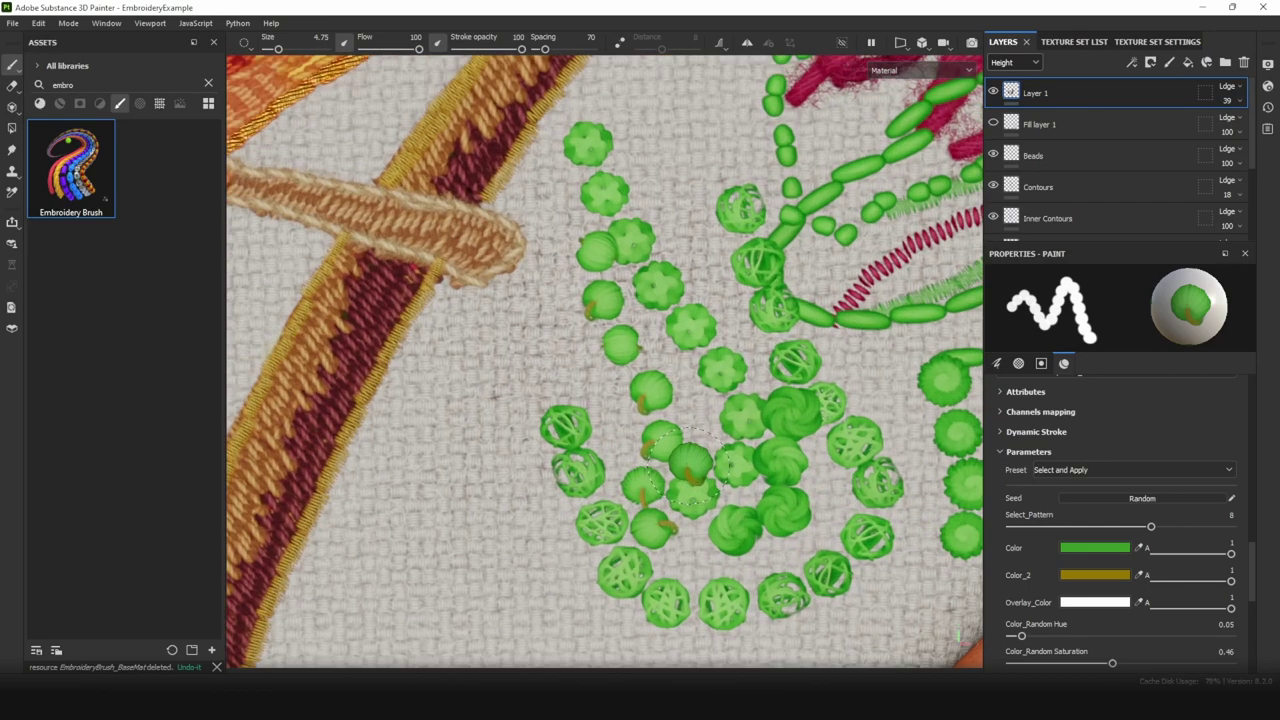
scroll(690, 465, "up", 1)
middle_click_drag(625, 480, 681, 461, "alt")
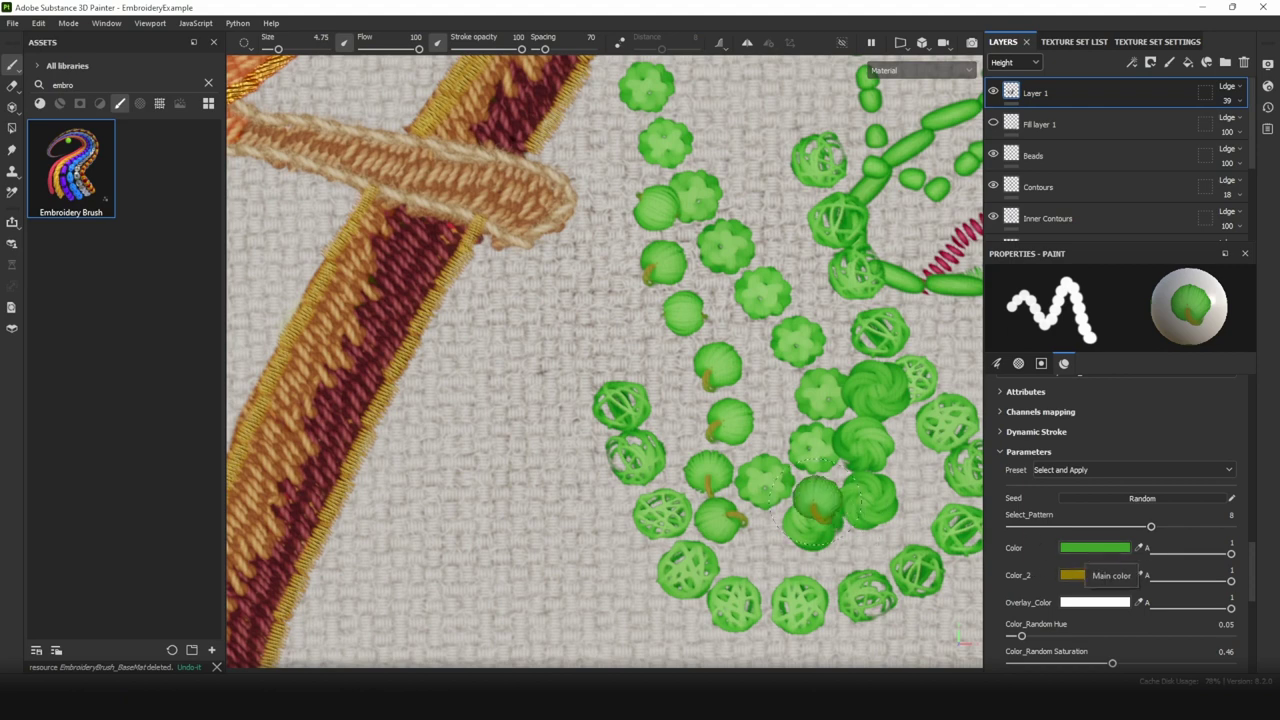
left_click(1095, 575)
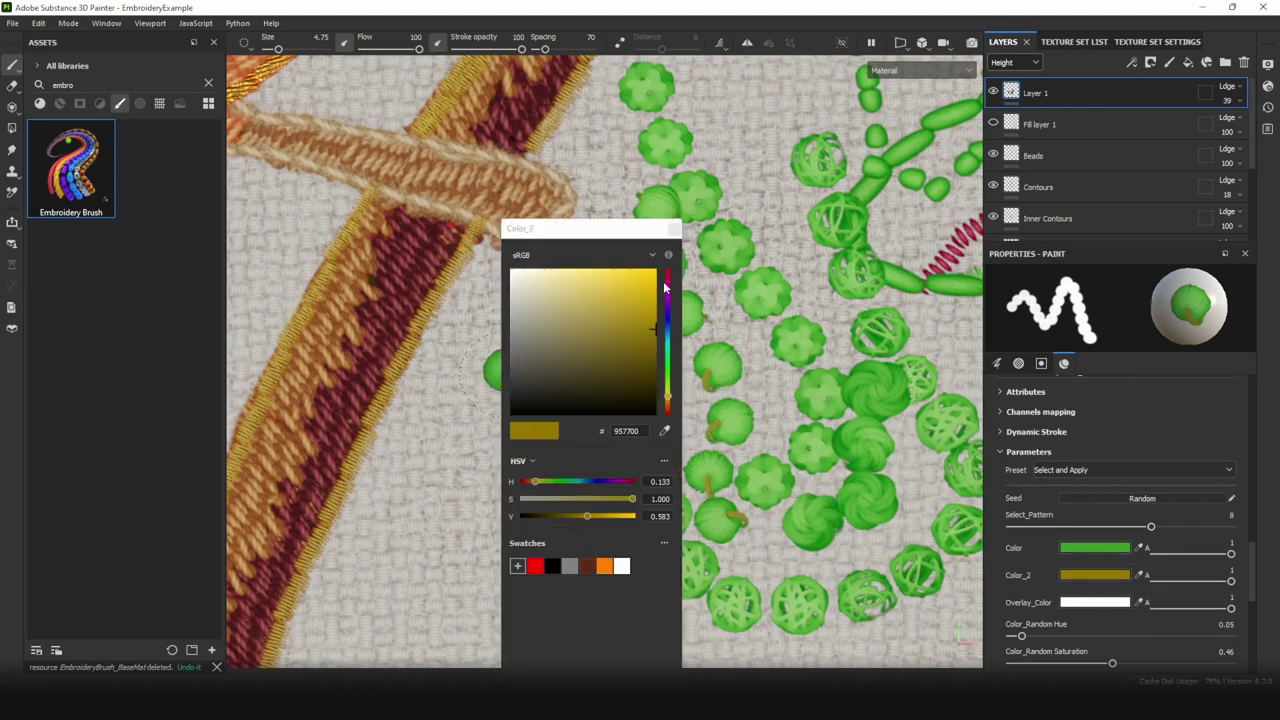
left_click_drag(667, 286, 662, 267)
left_click(674, 230)
mouse_move(583, 250)
left_mouse_down()
mouse_move(532, 324)
mouse_move(497, 521)
mouse_move(599, 492)
mouse_move(725, 380)
mouse_move(858, 383)
mouse_move(785, 554)
left_mouse_up()
Step: Set Select_Pattern to 9 and paint green tube beads with red threads on the free fabric near the branch
left_click_drag(1150, 528, 1171, 528)
middle_click_drag(509, 492, 589, 352, "alt")
mouse_move(521, 227)
left_mouse_down()
mouse_move(471, 381)
mouse_move(680, 515)
mouse_move(490, 570)
mouse_move(600, 530)
mouse_move(570, 490)
left_mouse_up()
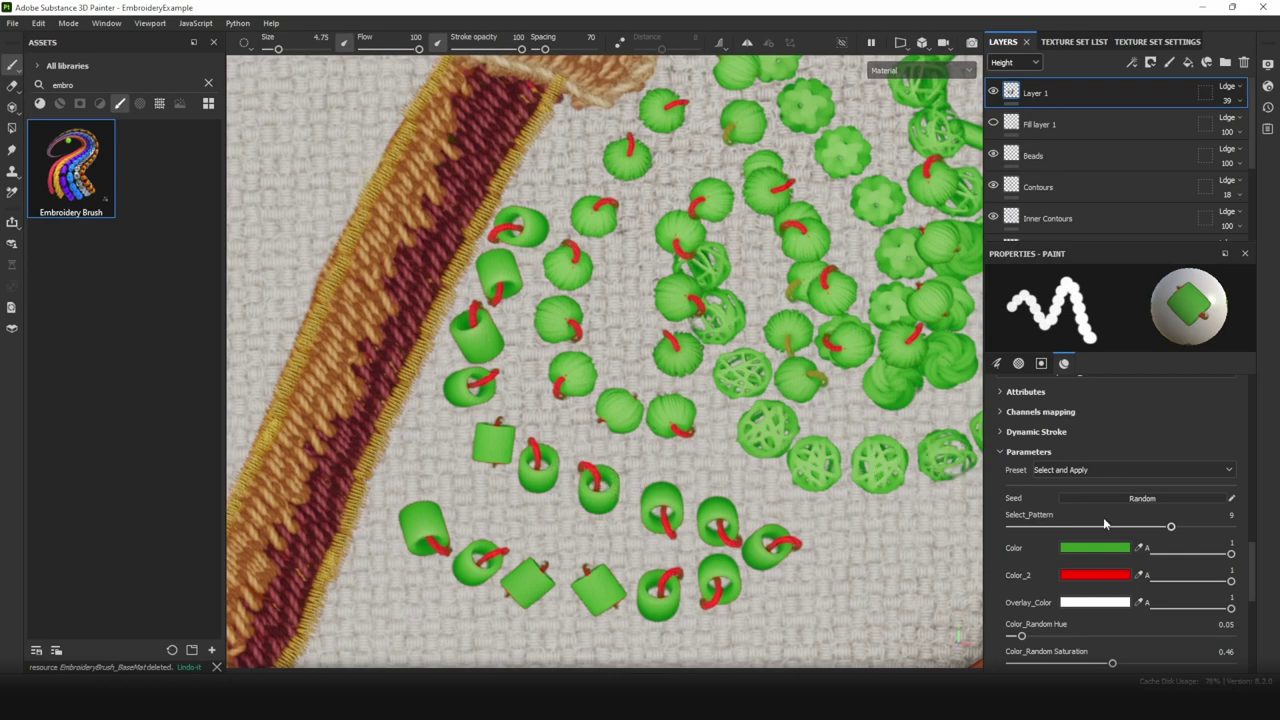
Step: Set Select_Pattern to 12 and change Color_3 to blue
left_click_drag(1171, 527, 1230, 528)
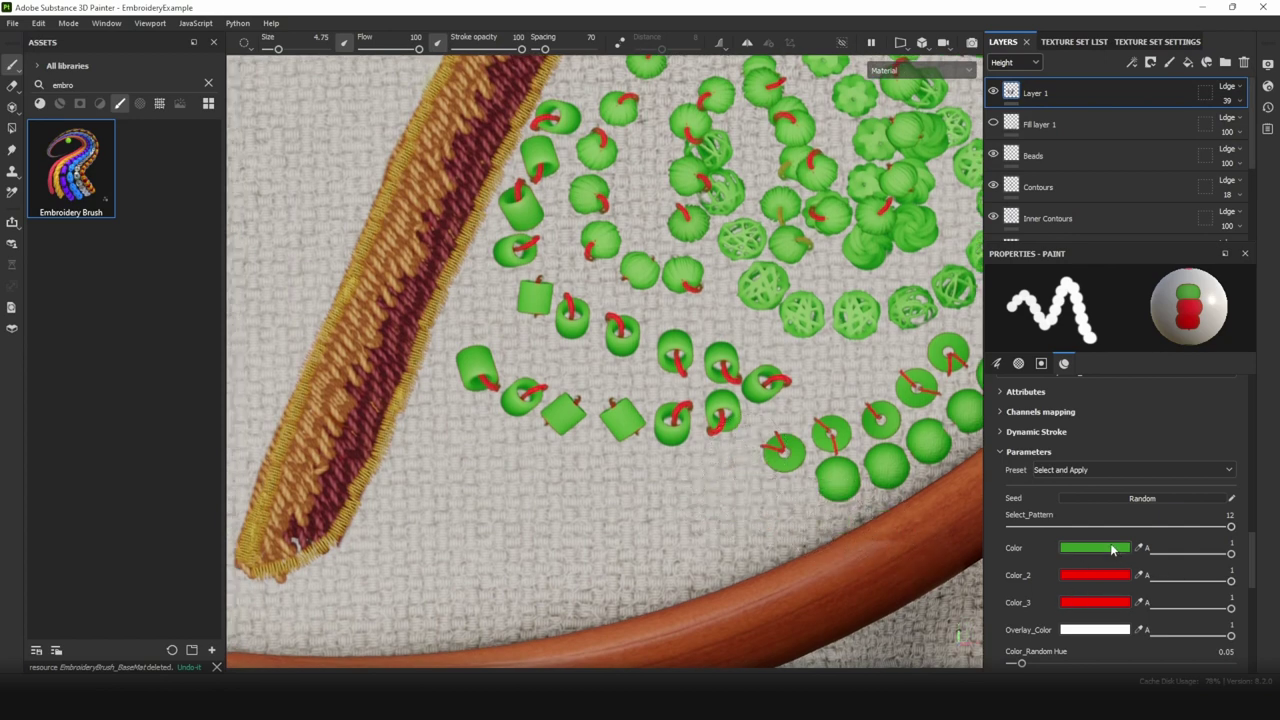
left_click(1089, 603)
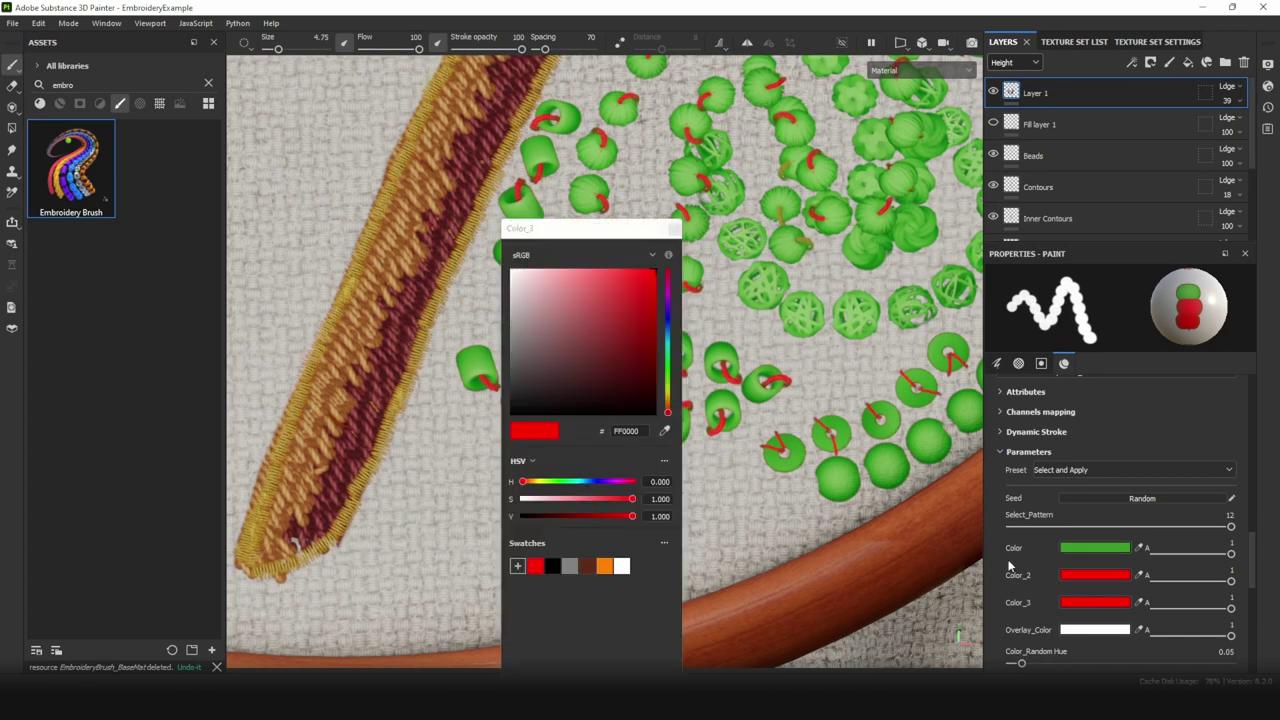
left_click(668, 326)
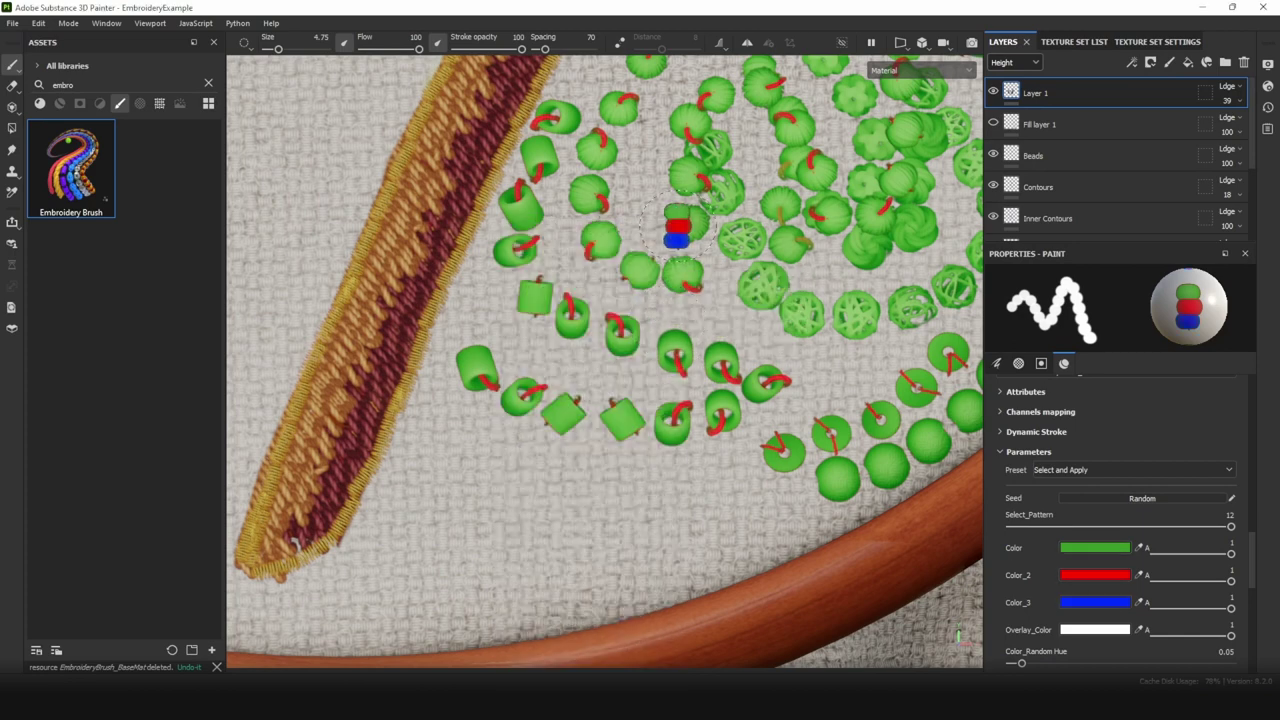
Step: Paint looping strings of green, red and blue beads over the samples near the hoop and on the empty fabric across the branch
mouse_move(720, 505)
left_mouse_down()
mouse_move(405, 492)
mouse_move(455, 440)
mouse_move(810, 435)
mouse_move(450, 325)
mouse_move(755, 375)
mouse_move(845, 270)
left_mouse_up()
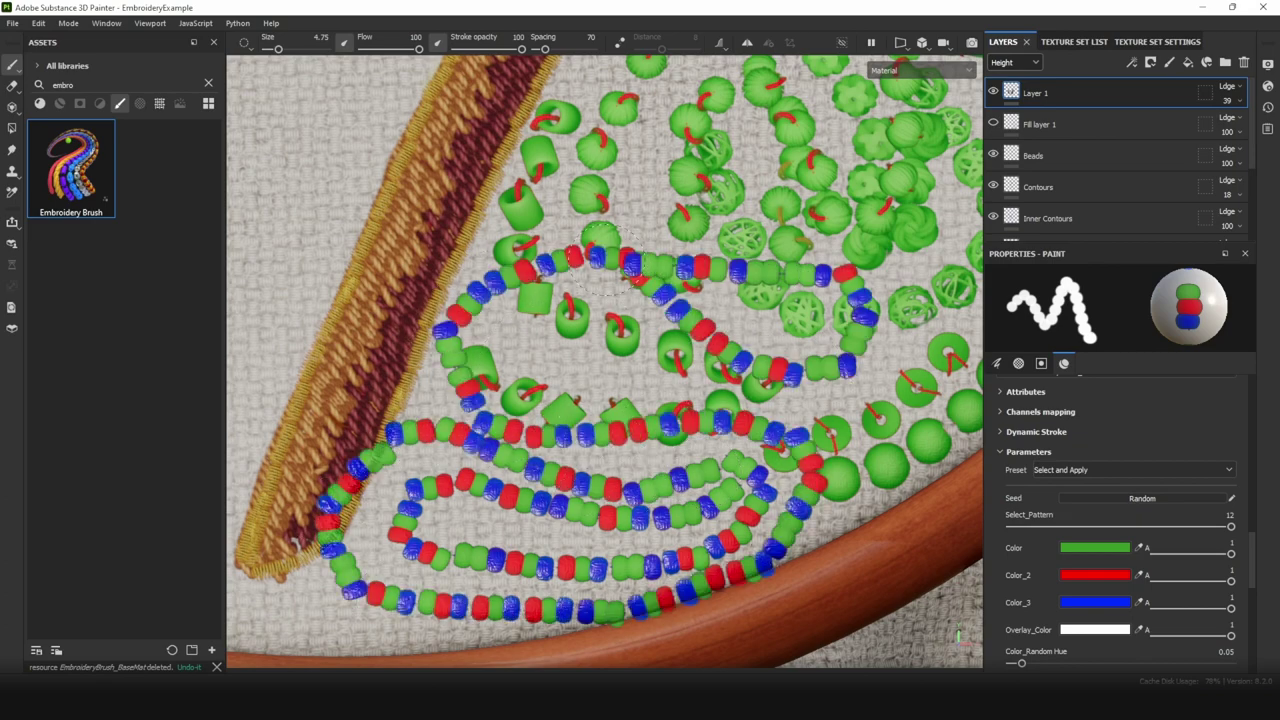
middle_click_drag(486, 306, 757, 427, "alt")
mouse_move(660, 146)
left_mouse_down()
mouse_move(520, 370)
mouse_move(465, 500)
mouse_move(410, 462)
mouse_move(550, 220)
mouse_move(585, 125)
mouse_move(298, 400)
mouse_move(508, 92)
mouse_move(298, 238)
mouse_move(260, 405)
left_mouse_up()
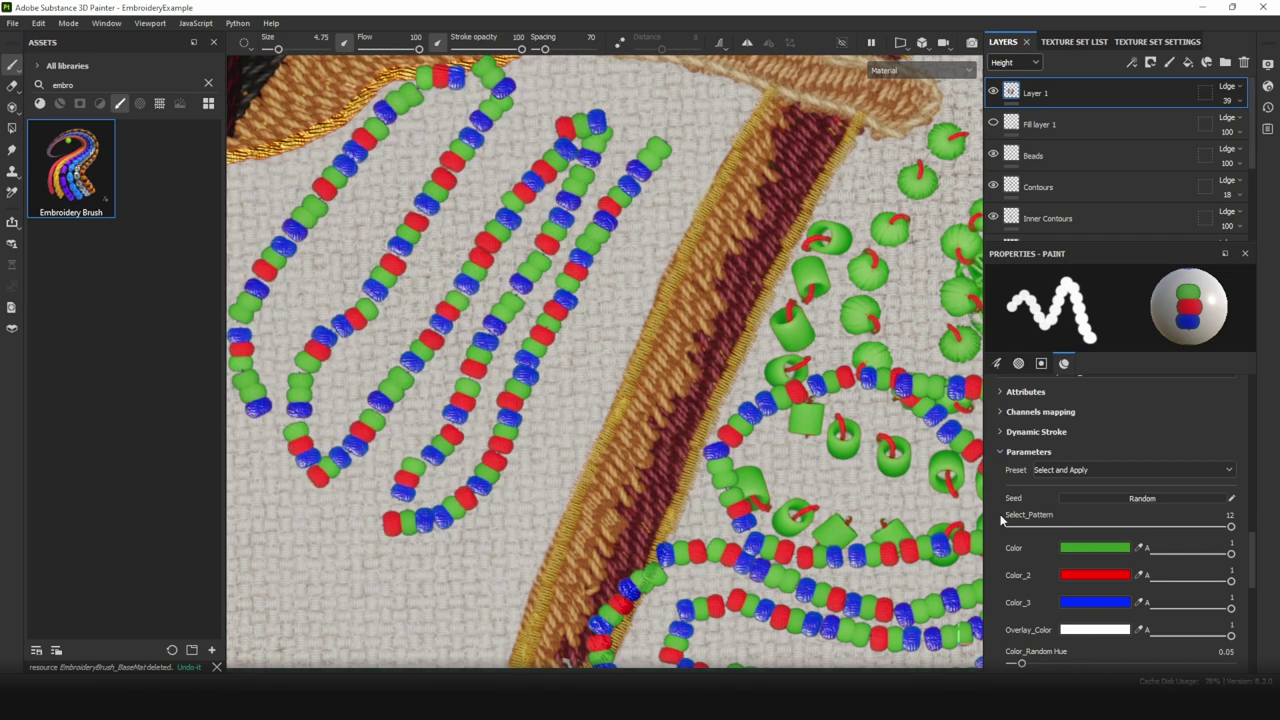
Step: Set the Dynamic Stroke's Random Seed Type to Random Per Stroke and paint several bead strings along the edge of the branch
scroll(1002, 489, "up", 1)
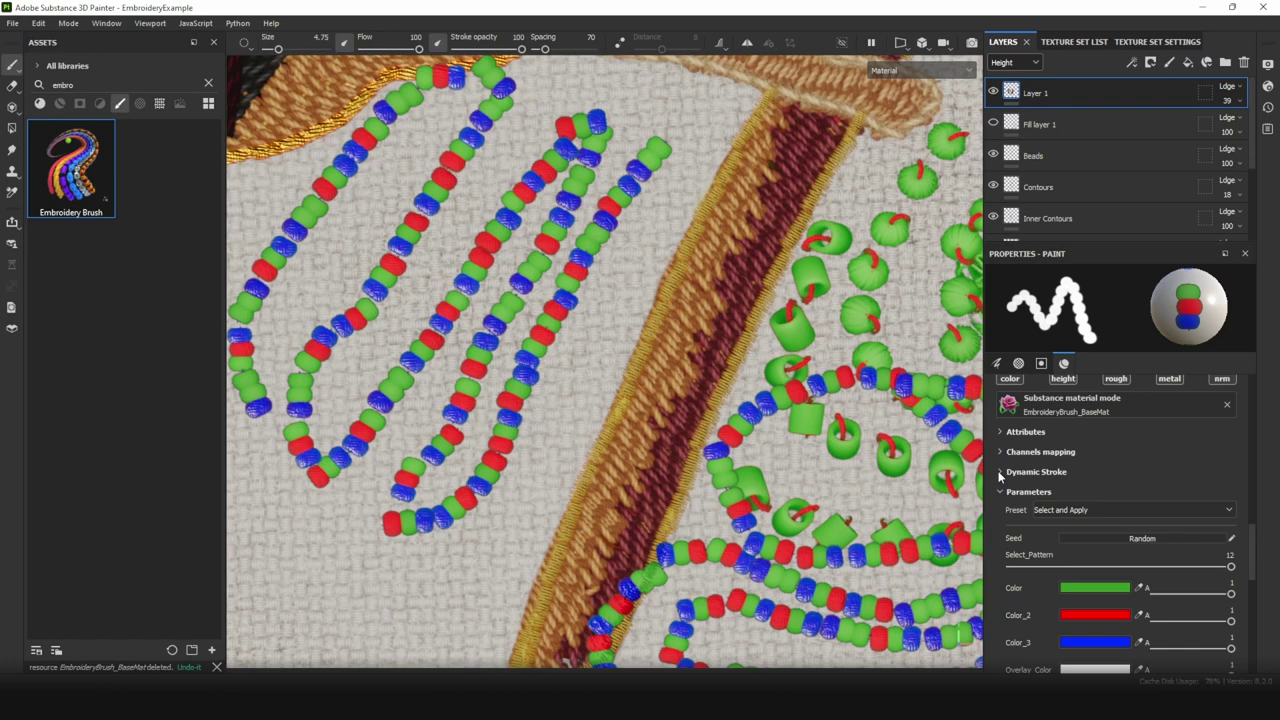
left_click(999, 473)
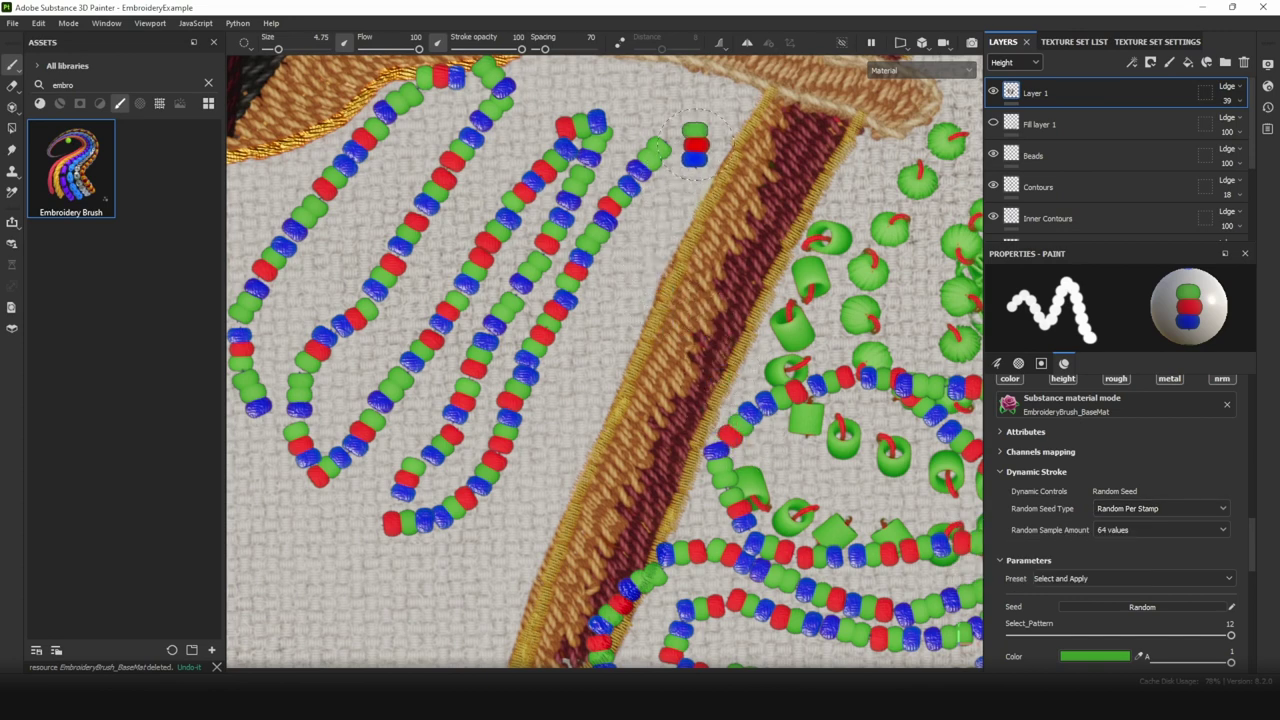
left_click(1120, 508)
left_click(1126, 539)
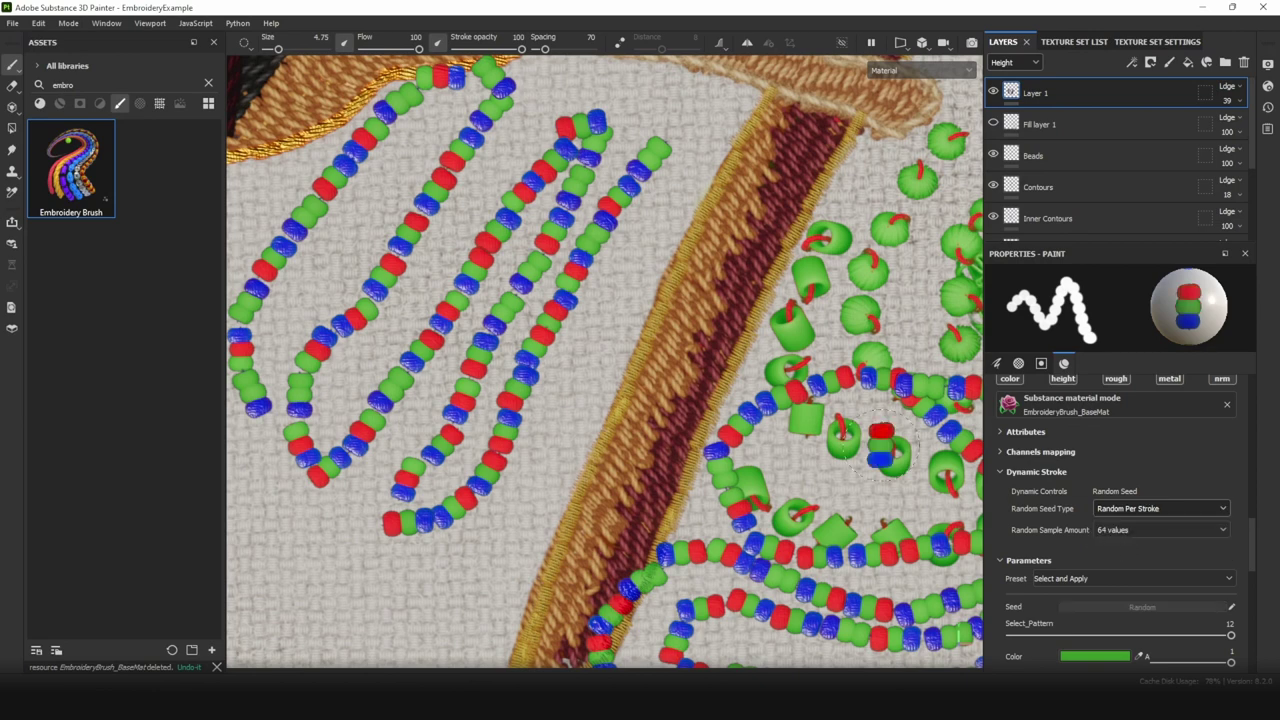
left_click_drag(708, 112, 585, 385)
mouse_move(541, 466)
left_mouse_down()
mouse_move(515, 511)
mouse_move(405, 606)
left_mouse_up()
left_click_drag(730, 116, 716, 171)
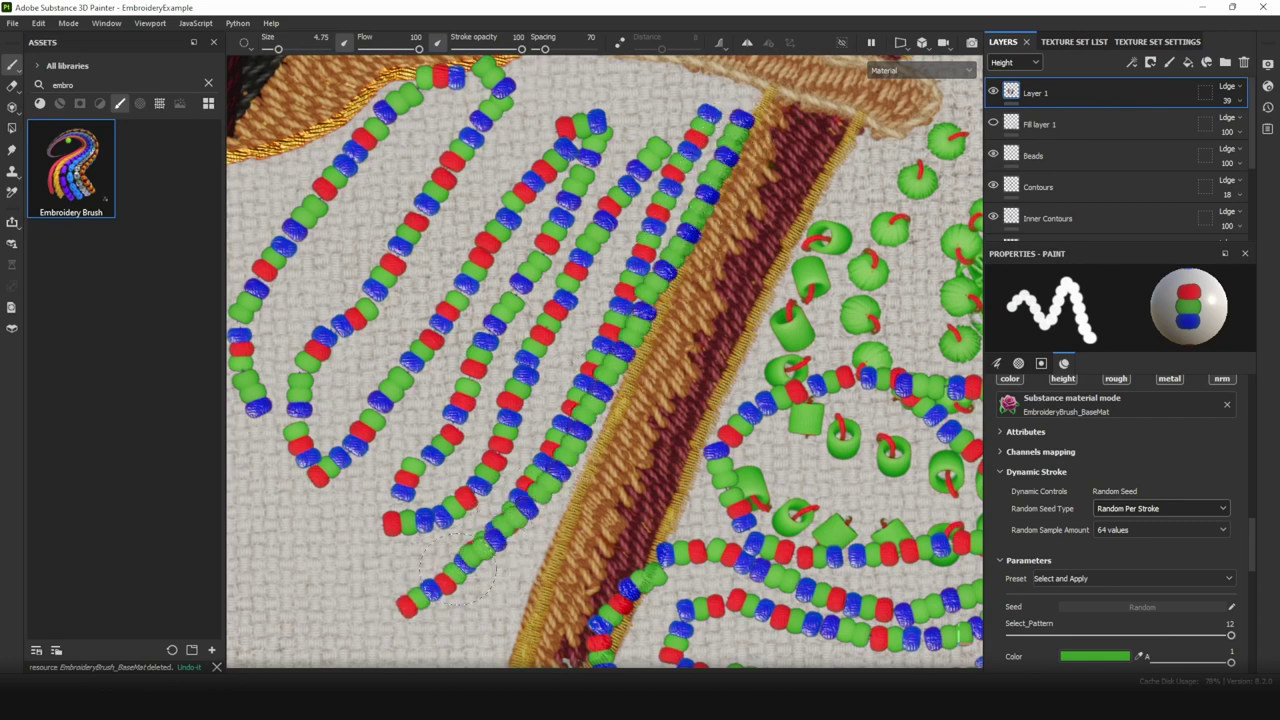
Step: Set Random Seed Type to Single and paint four diagonal bead strings on the empty fabric near the wooden hoop
left_click(1119, 510)
left_click(1116, 527)
scroll(579, 501, "down", 3)
middle_click_drag(527, 529, 700, 400, "alt")
scroll(600, 420, "up", 4)
left_click_drag(321, 266, 509, 454)
left_click_drag(323, 348, 513, 493)
left_click_drag(368, 247, 580, 438)
left_click_drag(477, 308, 739, 574)
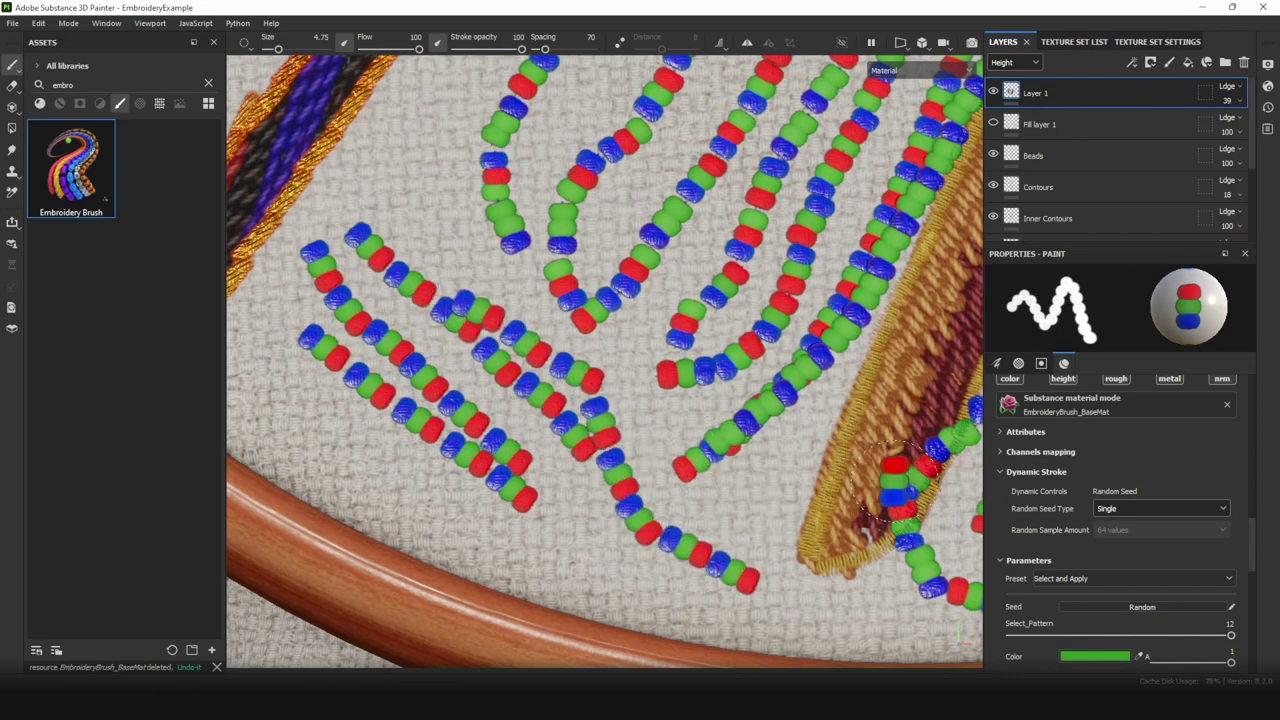
Step: Set Random Seed Type to Random Per Stamp with a Random Sample Amount of 8 values and paint bead strings toward the branch tip
left_click(1131, 510)
left_click(1122, 546)
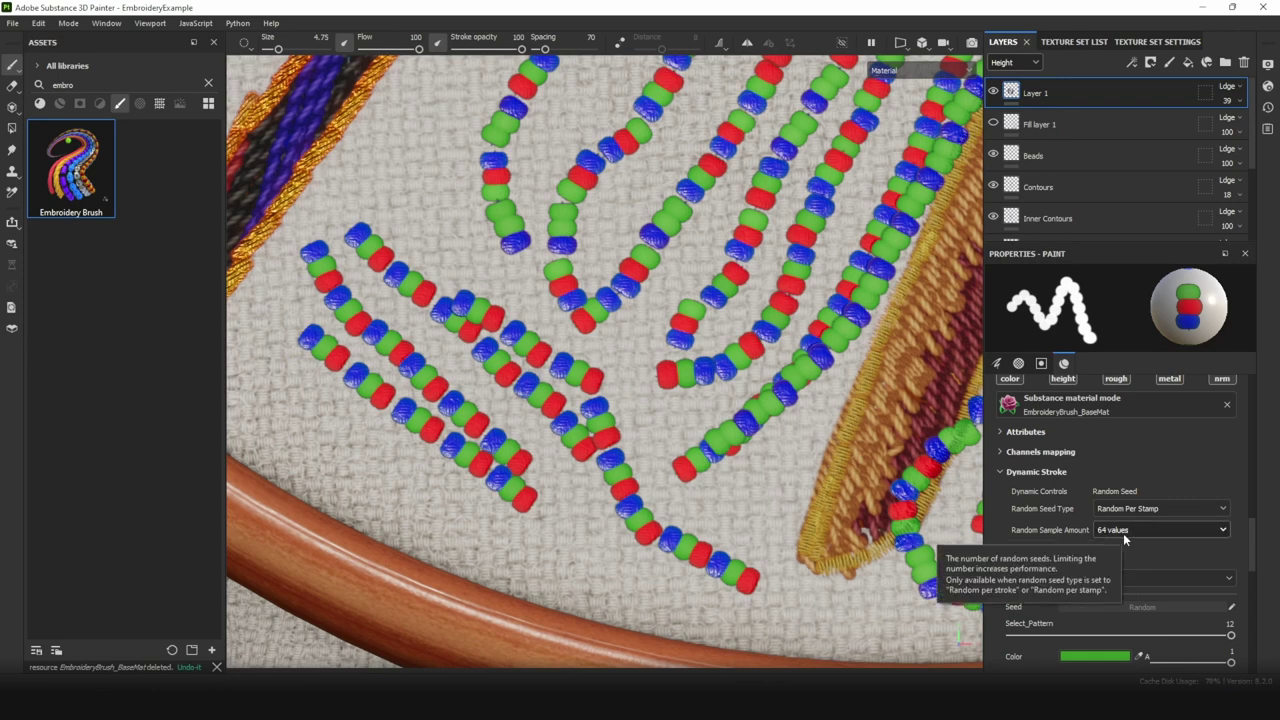
left_click(1123, 533)
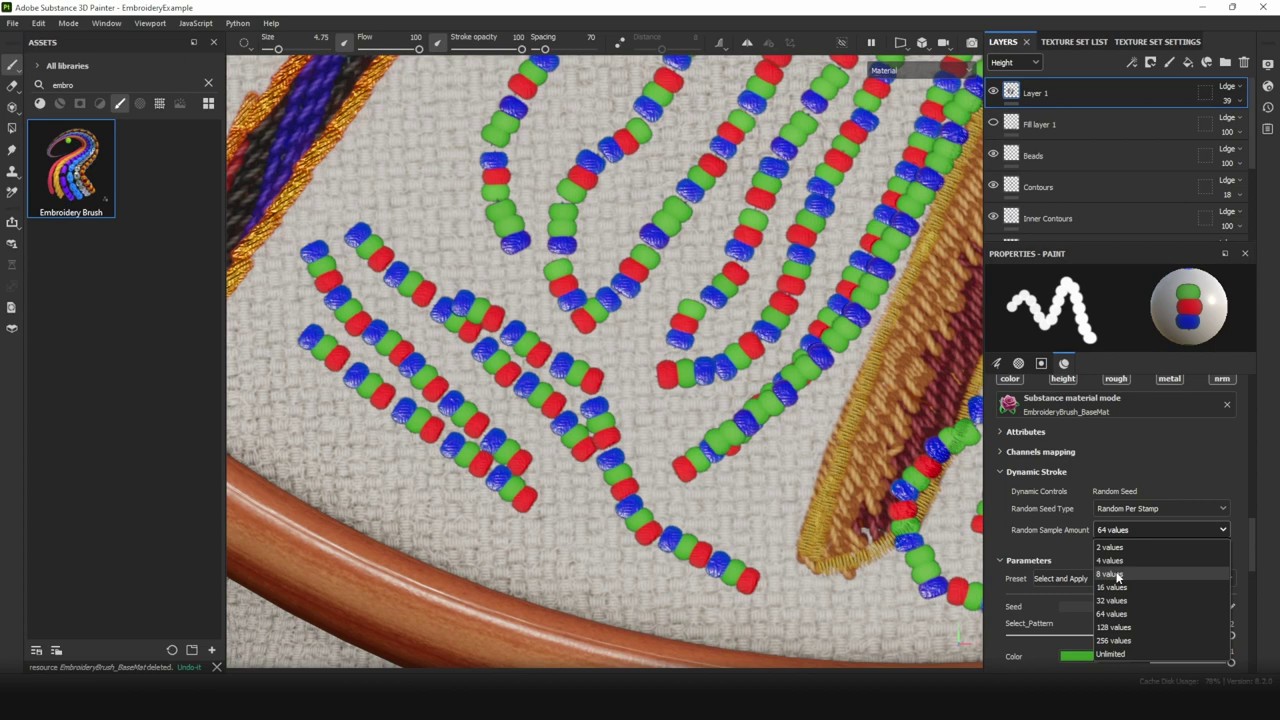
left_click(1117, 575)
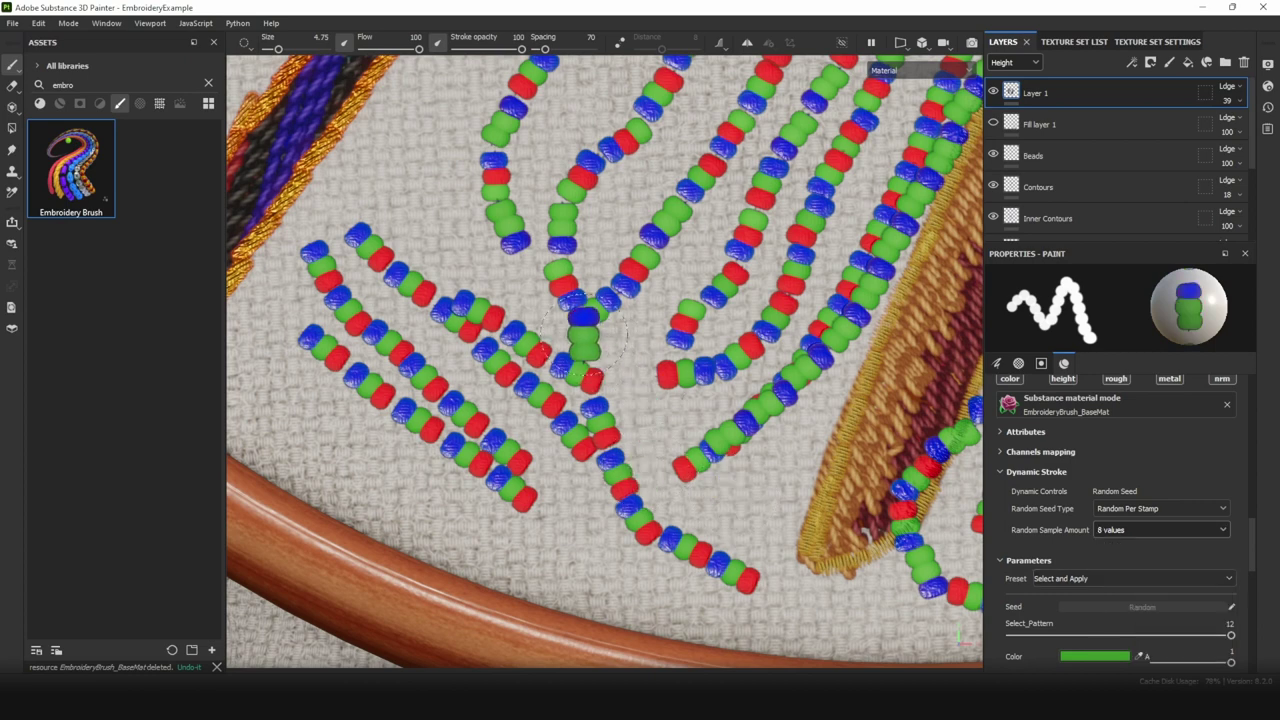
Step: Set Random Sample Amount to Unlimited and paint a winding bead string across the existing strings
left_click(1160, 530)
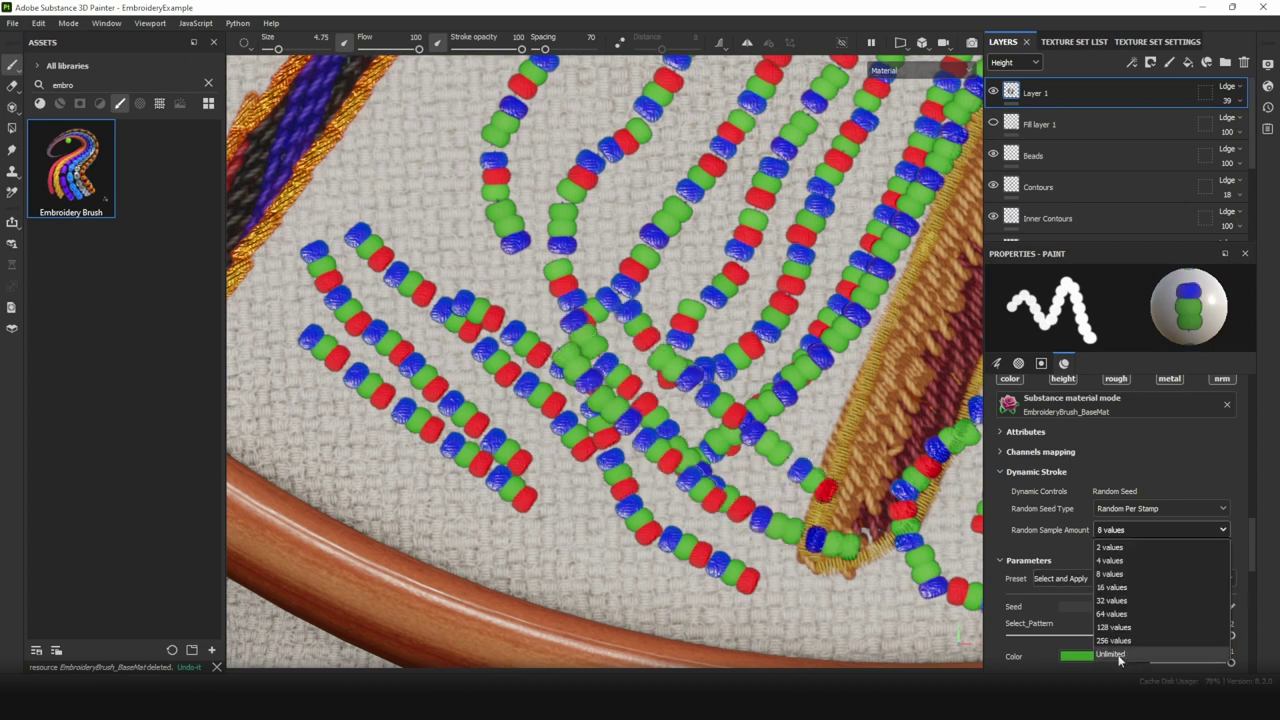
left_click(1119, 655)
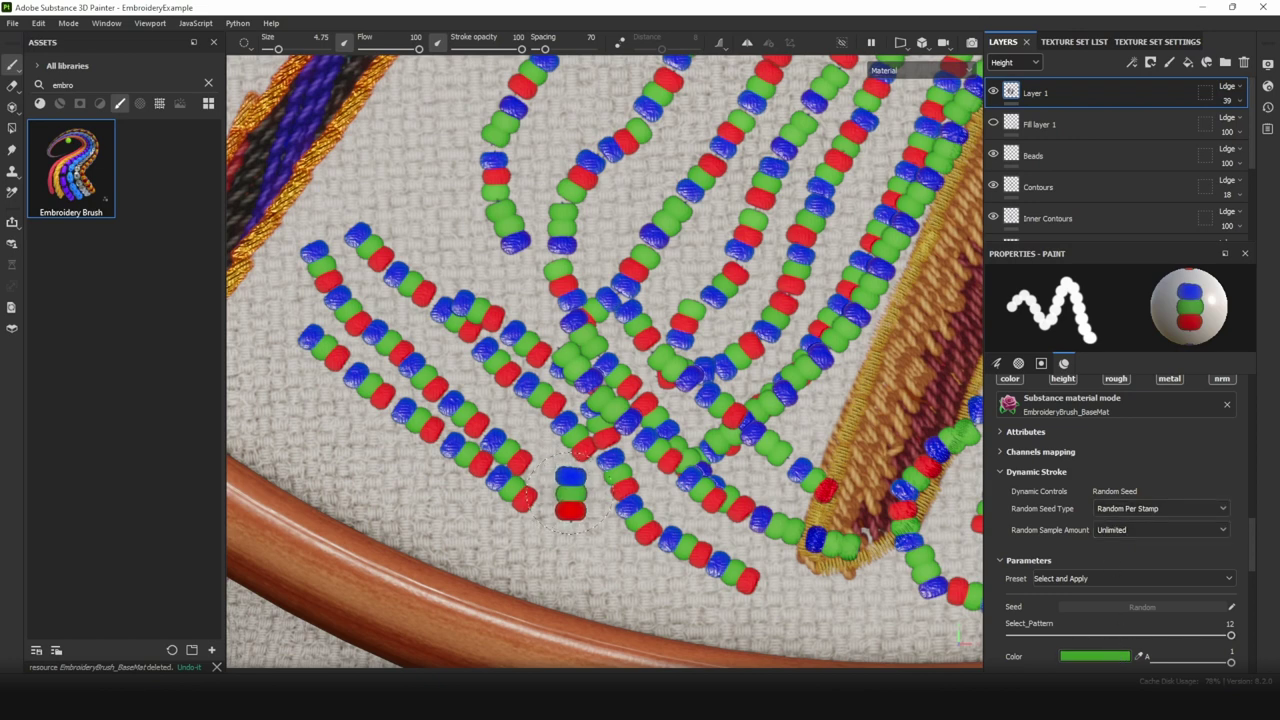
mouse_move(437, 110)
left_mouse_down()
mouse_move(440, 195)
mouse_move(640, 470)
mouse_move(705, 490)
left_mouse_up()
Step: Set Metallic to 1, Roughness and Roughness_2 to 0, and Roughness_3 to 1 for the bead pattern
scroll(1029, 533, "down", 2)
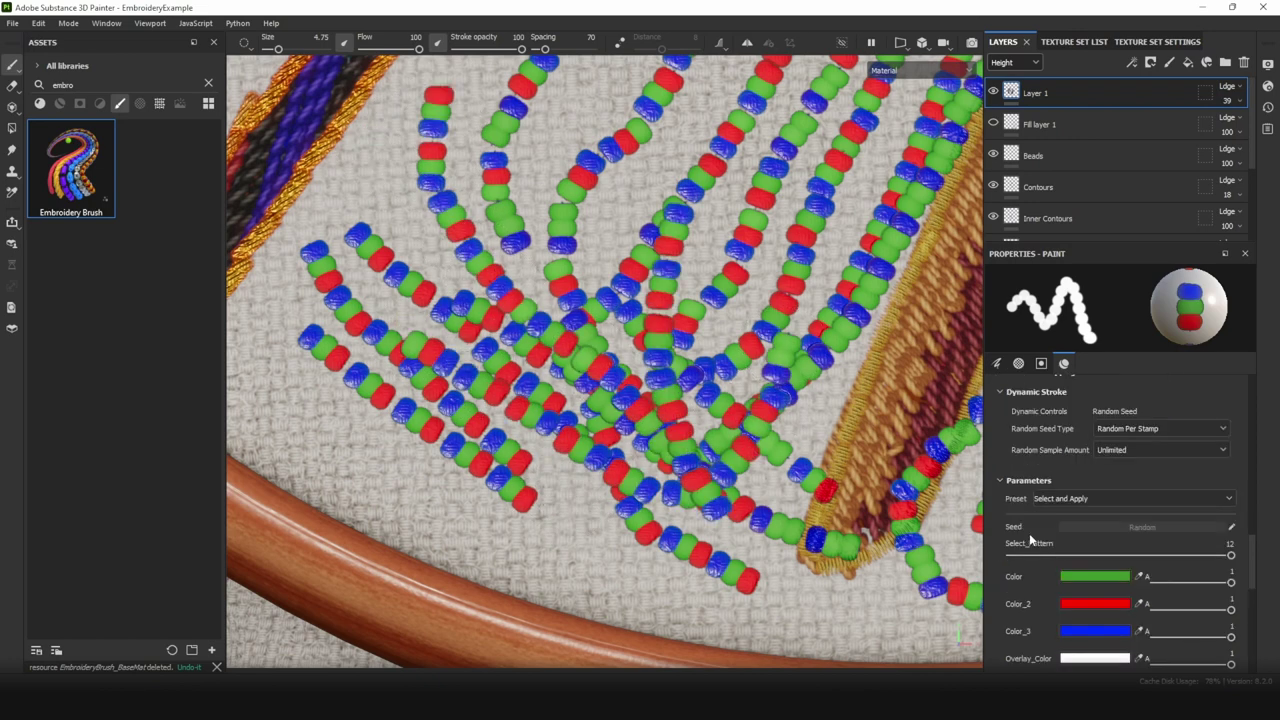
scroll(1029, 533, "down", 3)
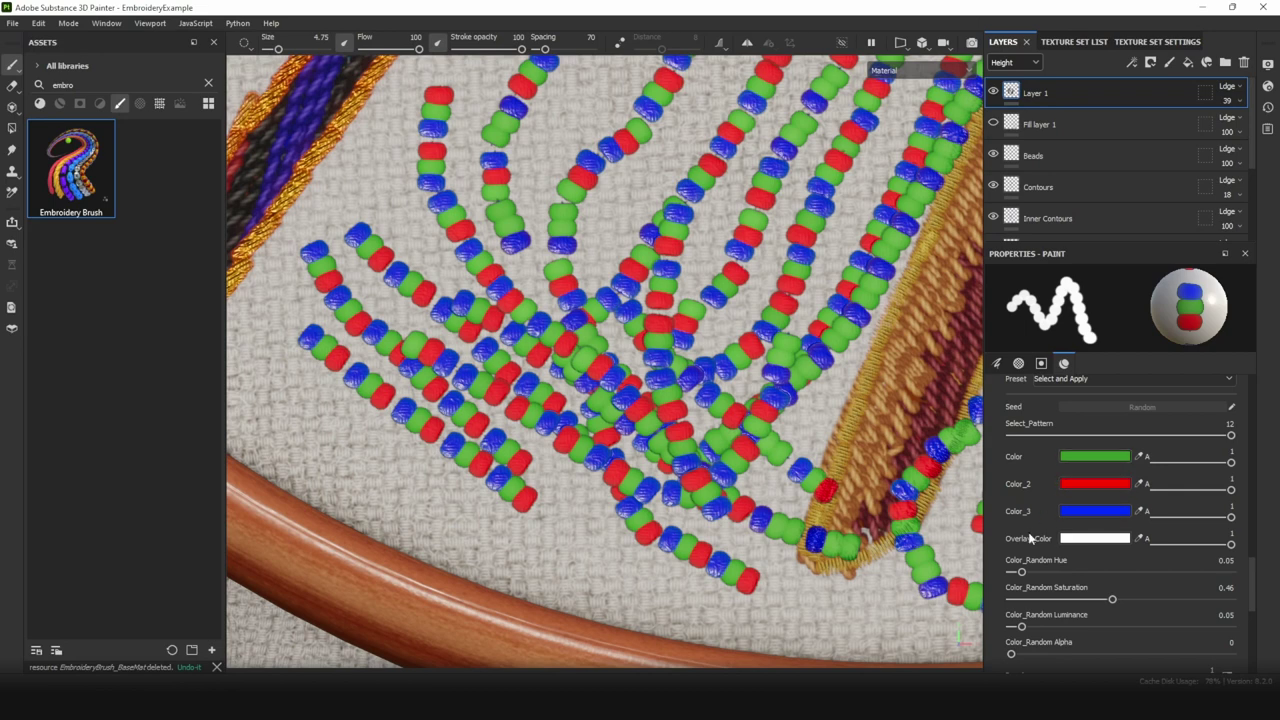
scroll(1015, 460, "down", 4)
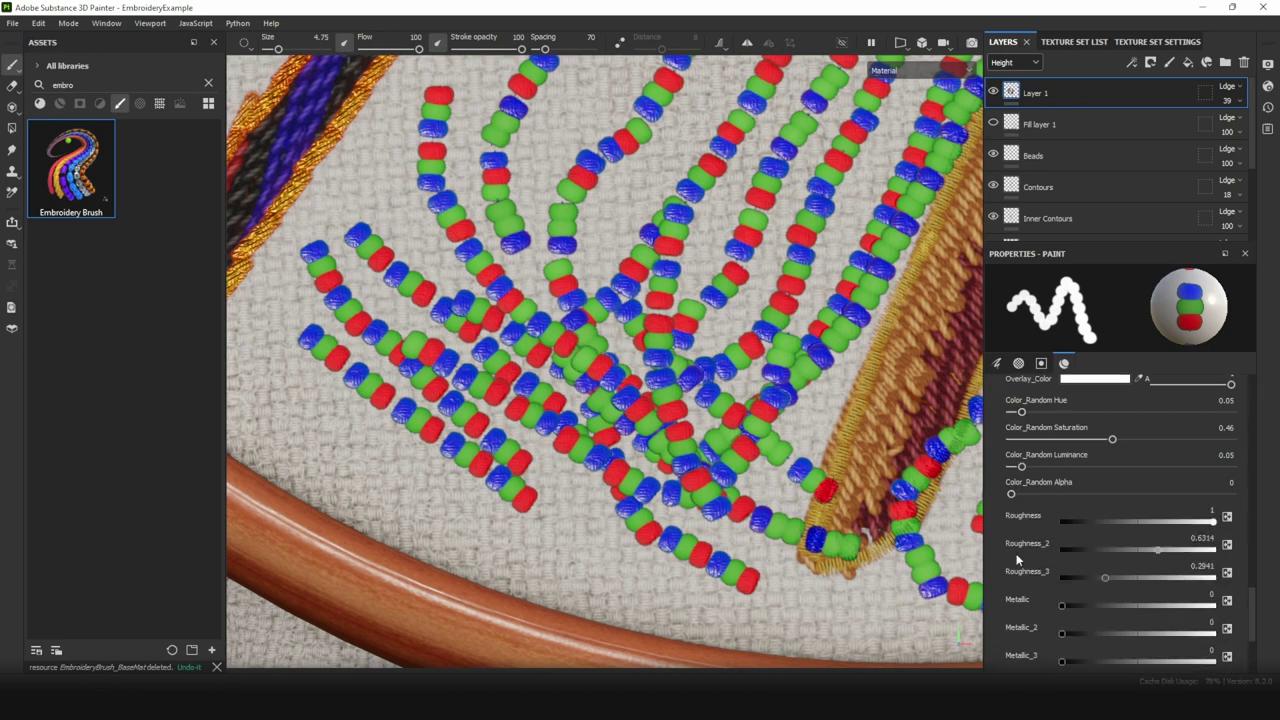
scroll(1017, 555, "down", 1)
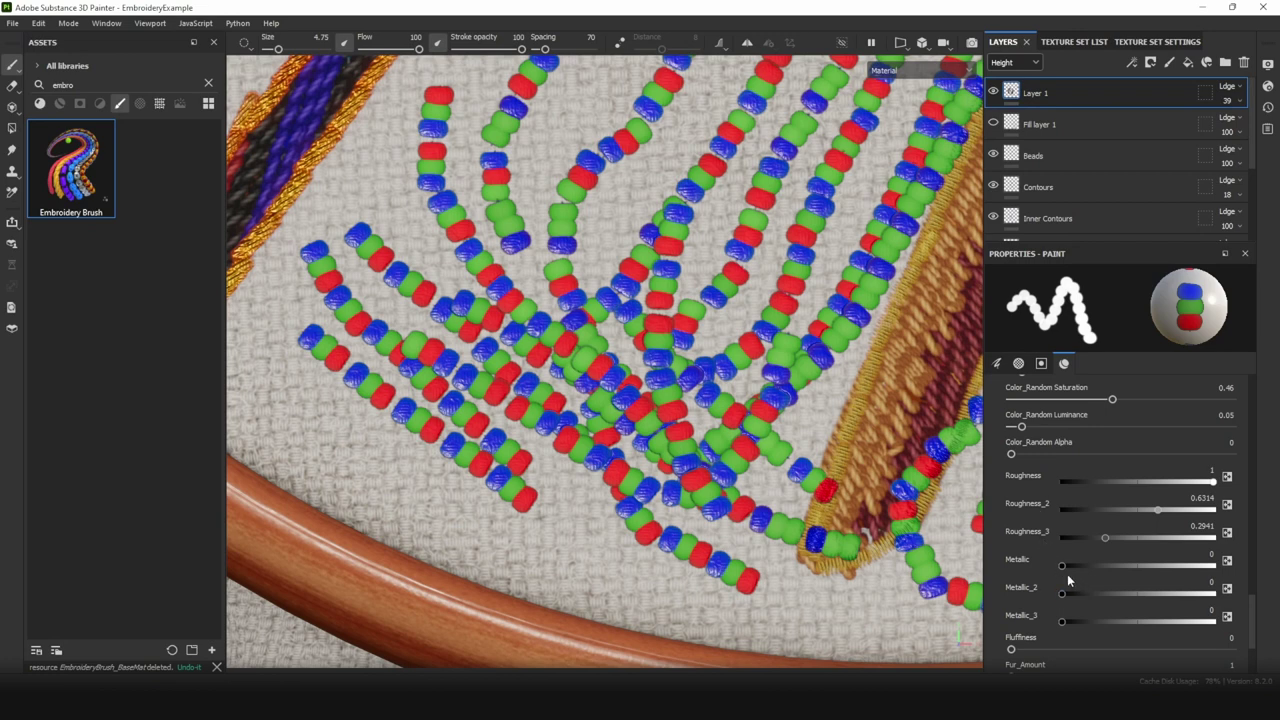
scroll(1066, 571, "up", 6)
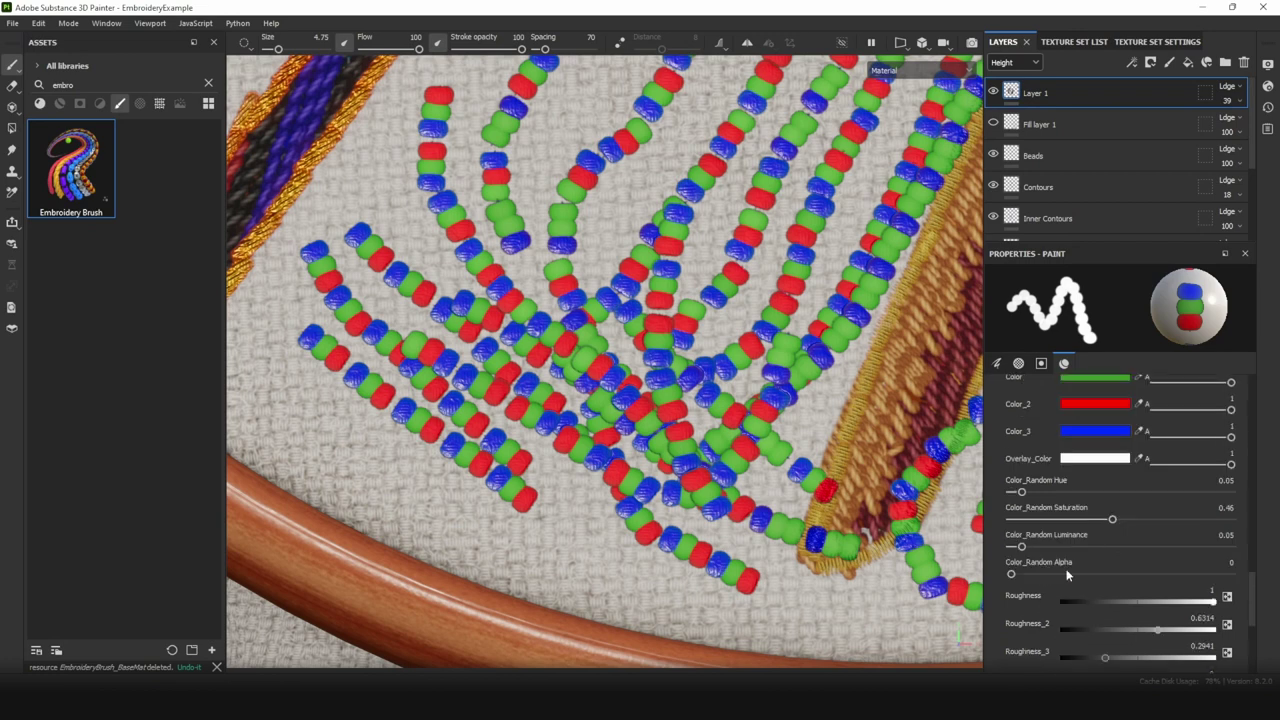
scroll(1066, 576, "down", 7)
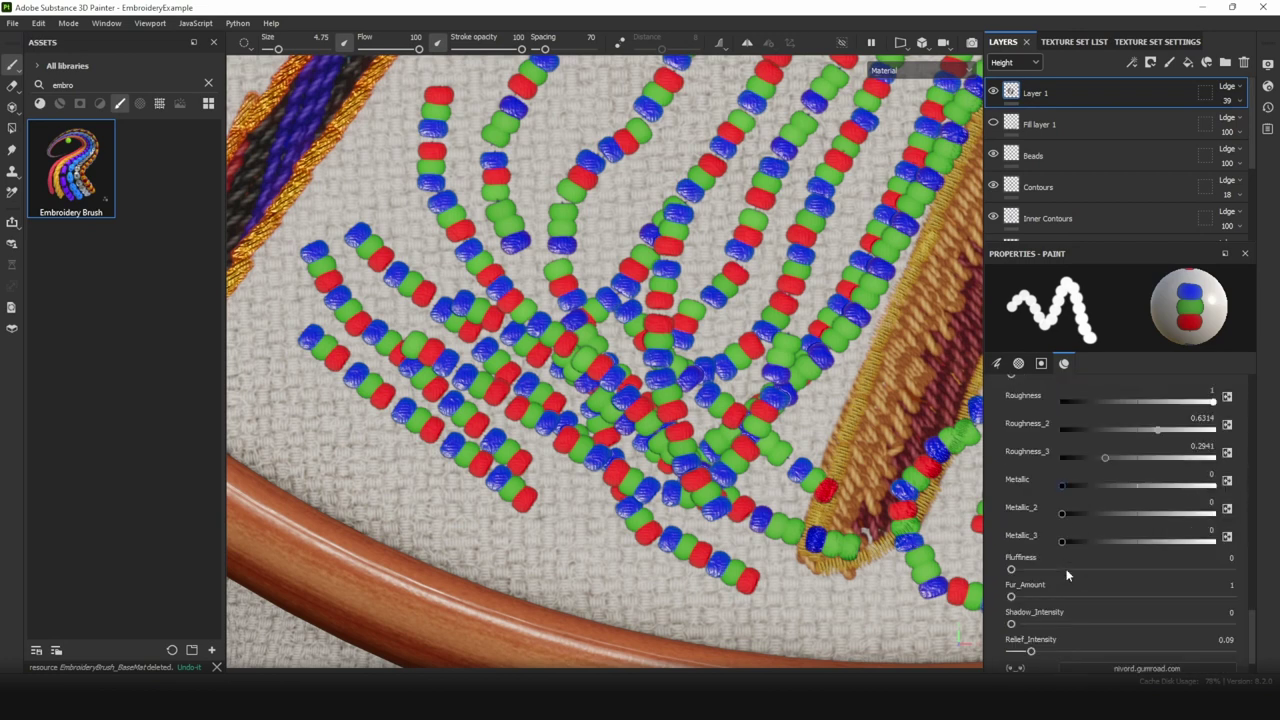
scroll(1066, 575, "up", 2)
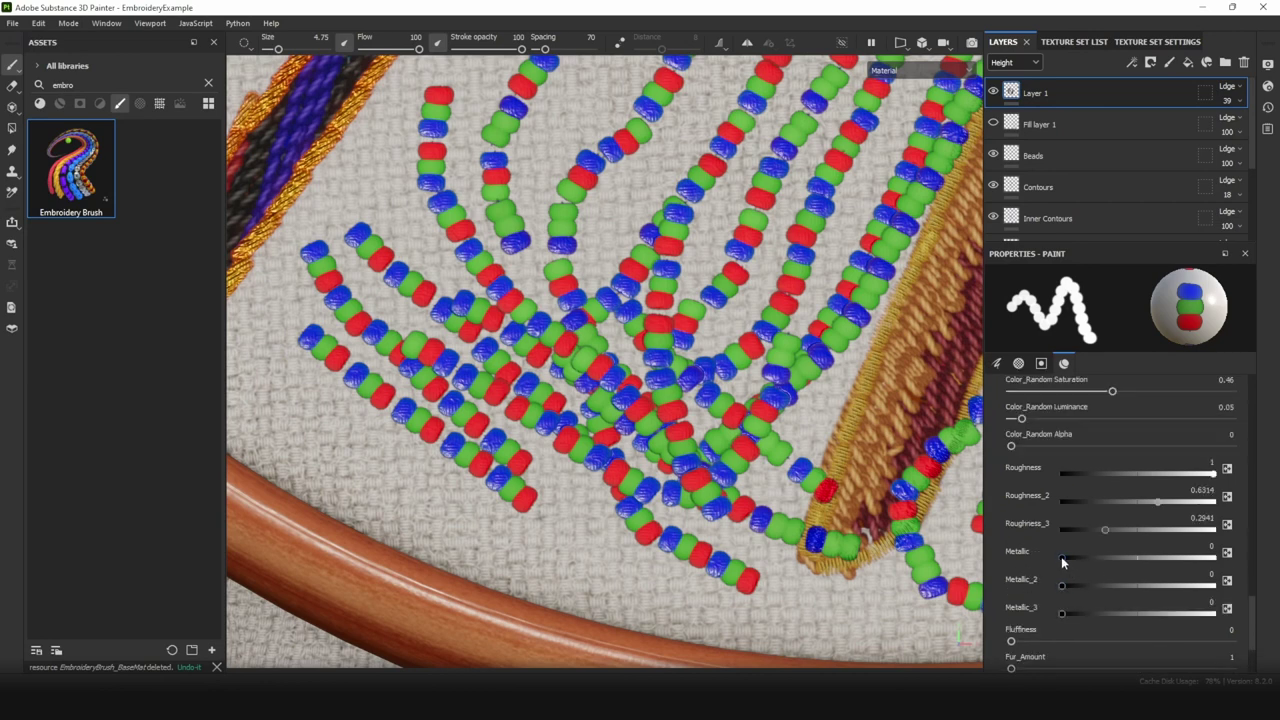
left_click_drag(1061, 556, 1215, 556)
left_click_drag(1212, 474, 1016, 475)
left_click_drag(1158, 502, 1002, 502)
left_click_drag(1106, 532, 1204, 560)
Step: Paint a looping string of metallic green, glossy red and matte blue beads on the fabric beside and across the tail feathers
scroll(641, 430, "down", 2)
mouse_move(600, 240)
middle_mouse_down("alt")
mouse_move(741, 554)
mouse_move(800, 535)
middle_mouse_up("alt")
scroll(600, 400, "up", 2)
left_click_drag(567, 167, 605, 280)
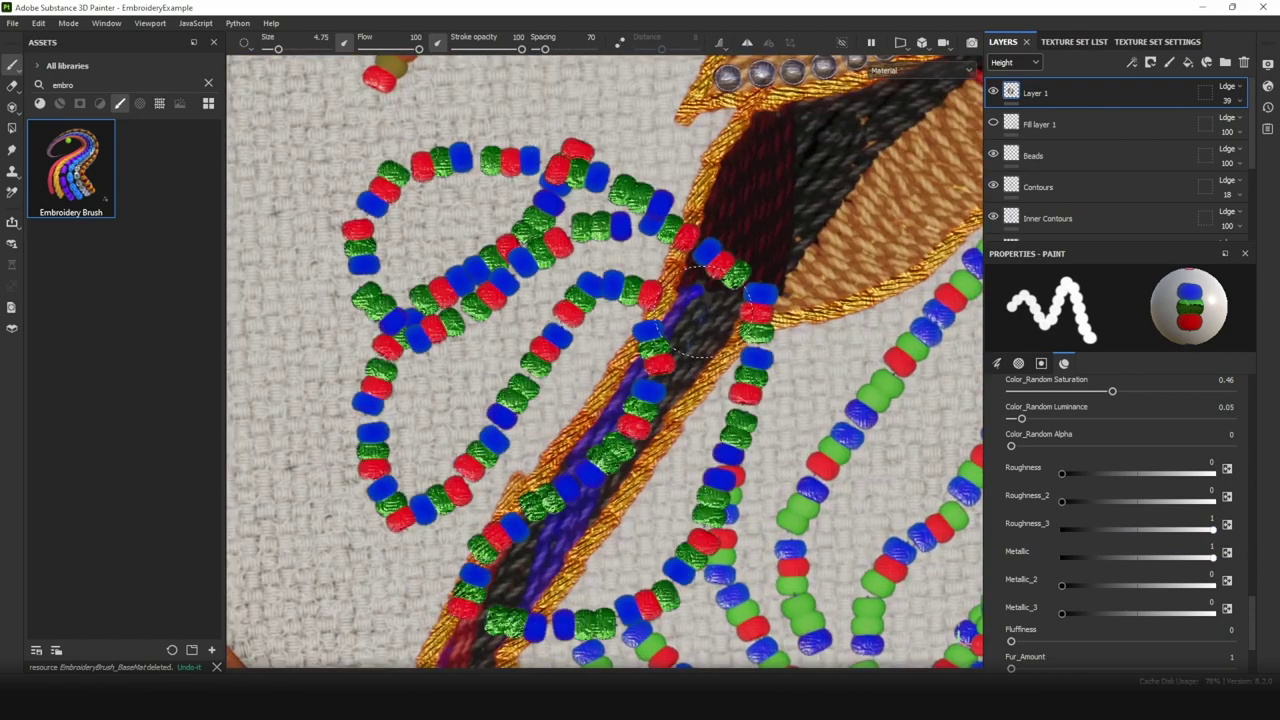